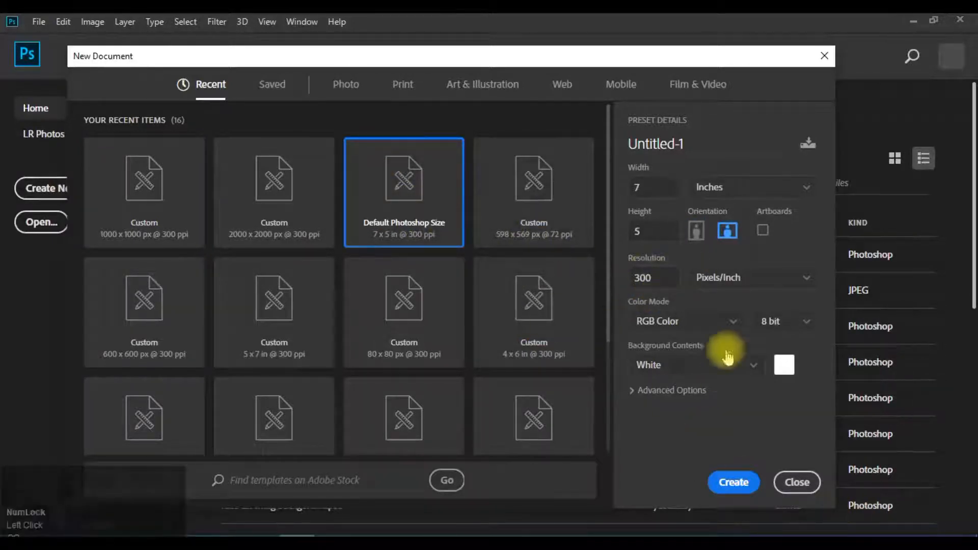
Create a new document with the Default Photoshop Size preset, 7 x 5 inches at 300 pixels/inch with a white background.
left_click(736, 483)
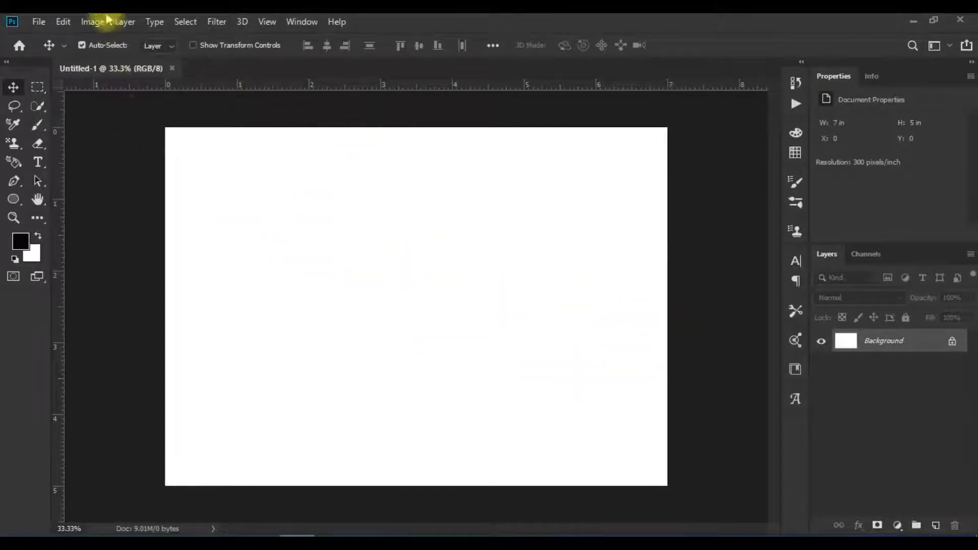
left_click(125, 30)
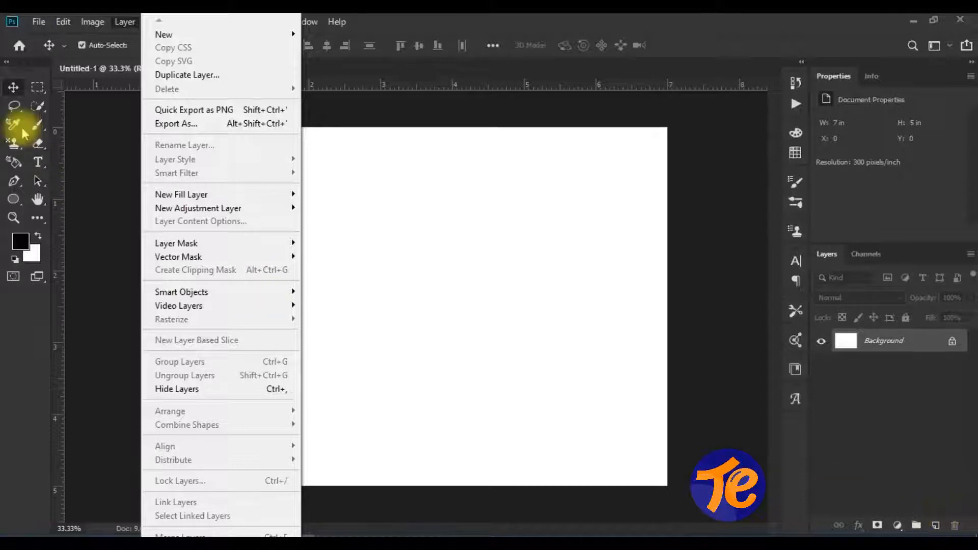
Add the text "WELLCOME" with "TO MY CHANEL" on a second line, and shift it so both lines fit on the canvas.
left_click(38, 162)
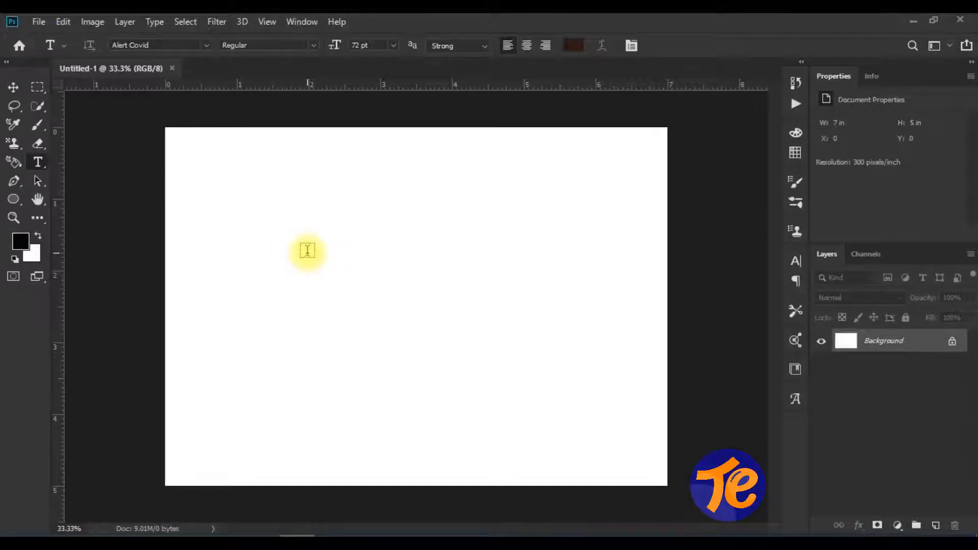
left_click(307, 251)
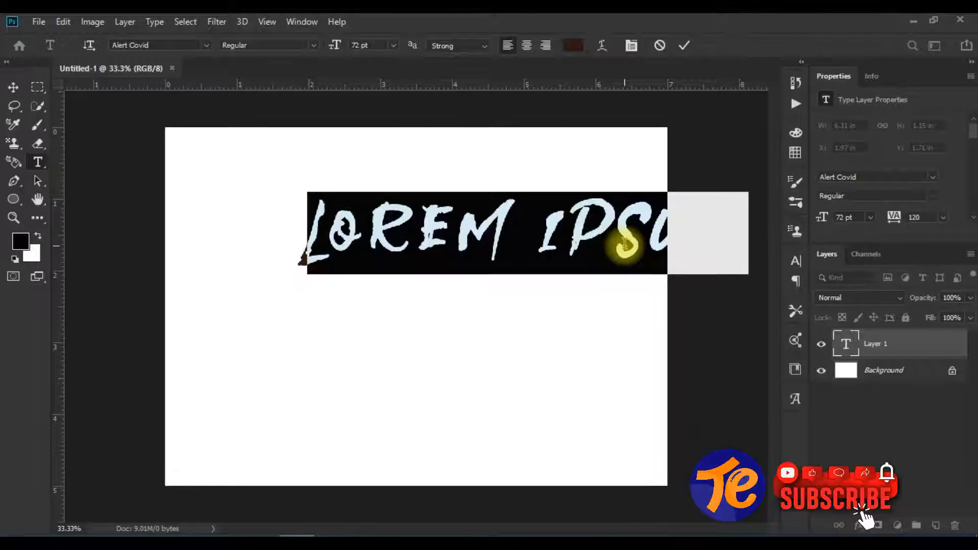
type("WE")
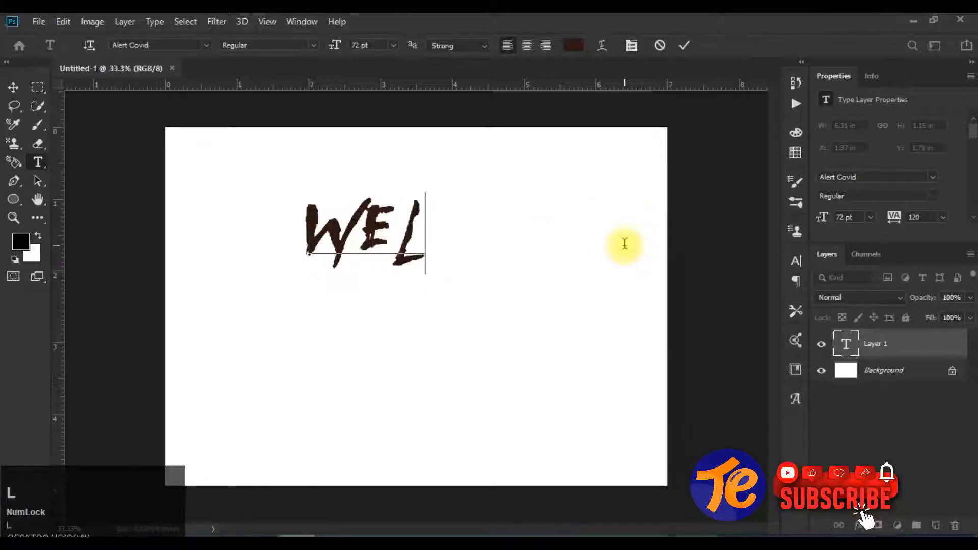
type("L")
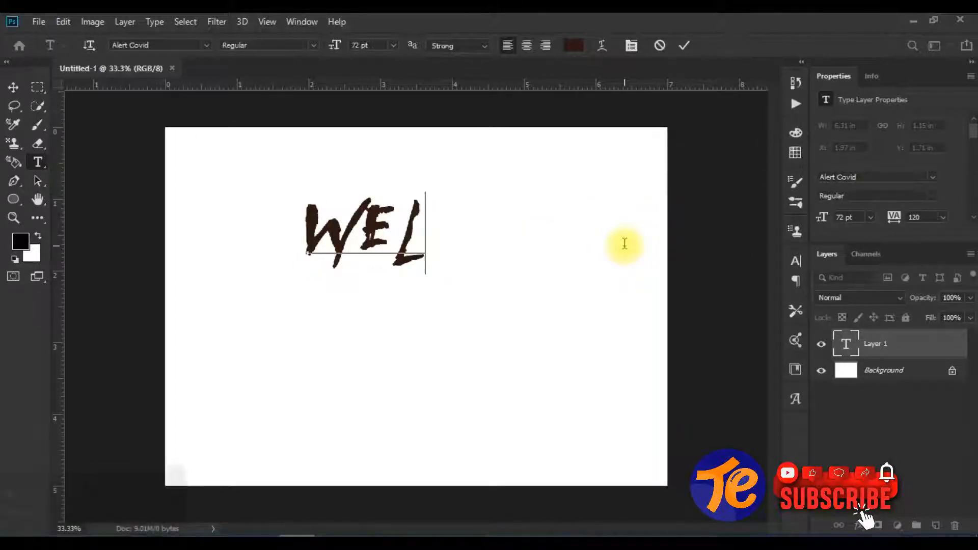
type("LCO")
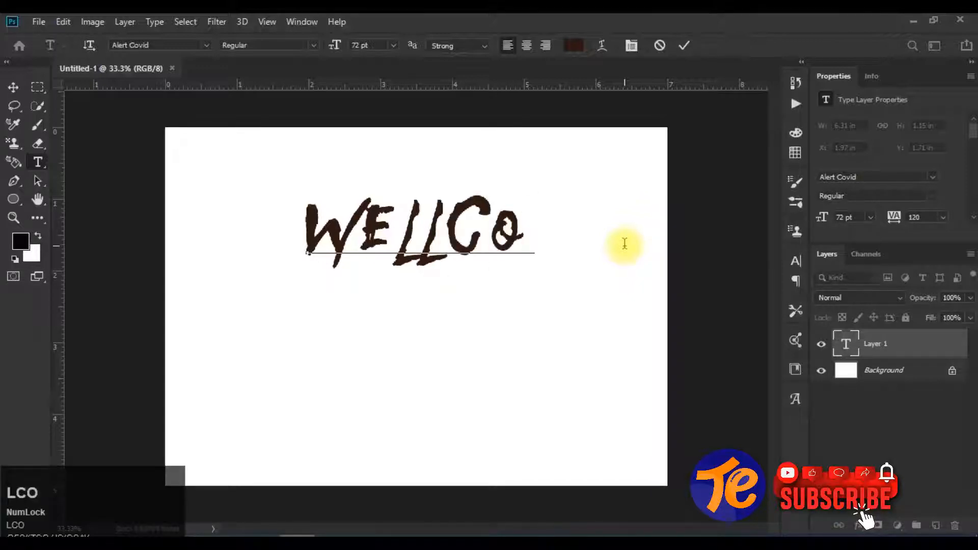
type("ME")
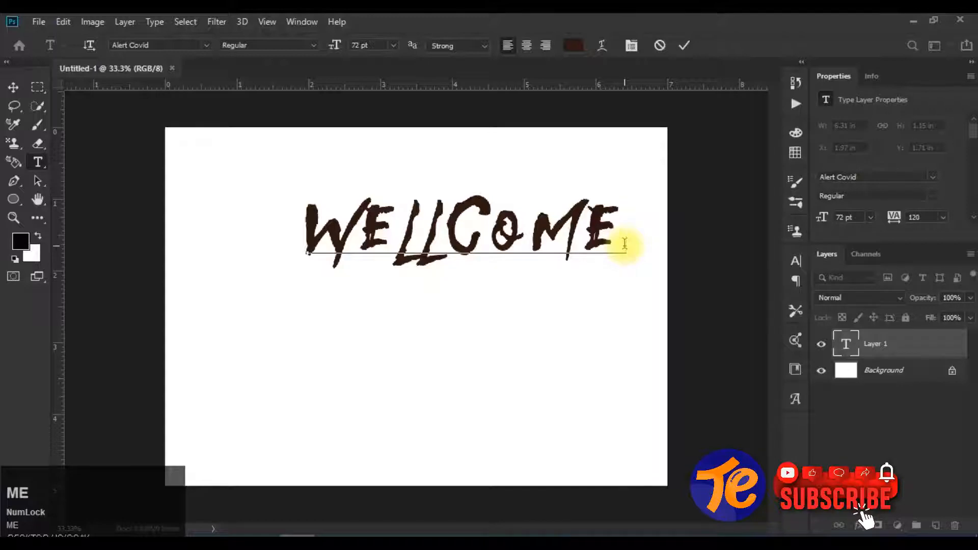
key("Return")
type("TO MY ")
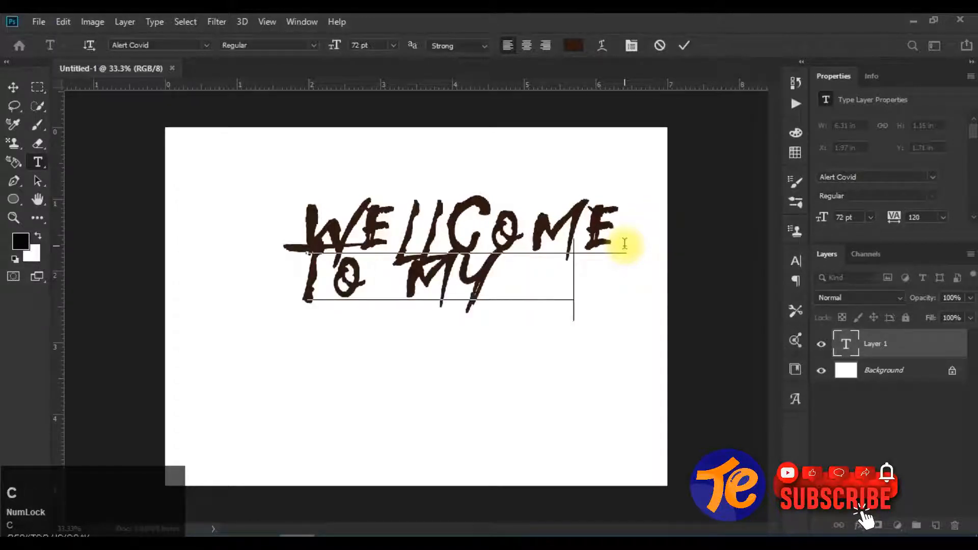
type("CHA")
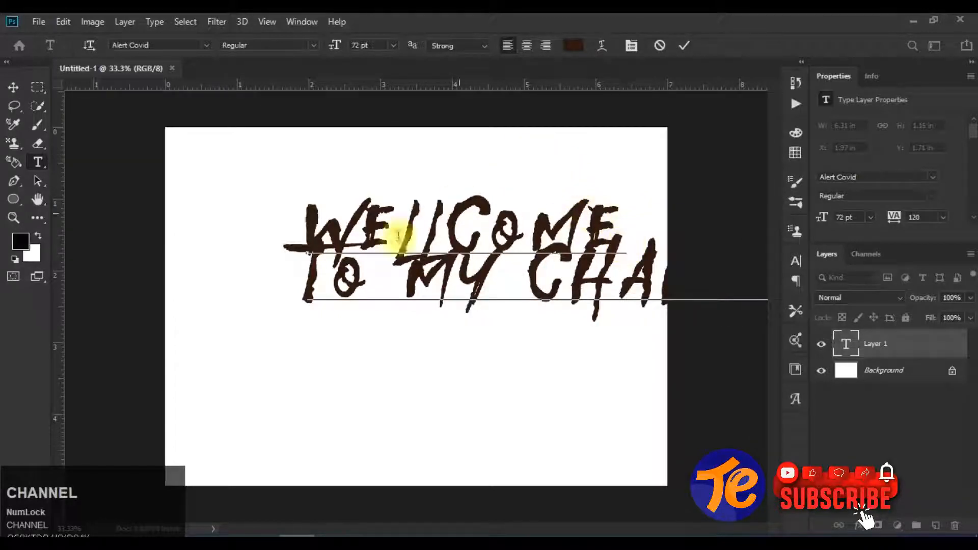
left_click_drag(387, 374, 290, 344)
Set all of the welcome text to 58 pt and change its font to a Arang.
left_click_drag(192, 241, 810, 403)
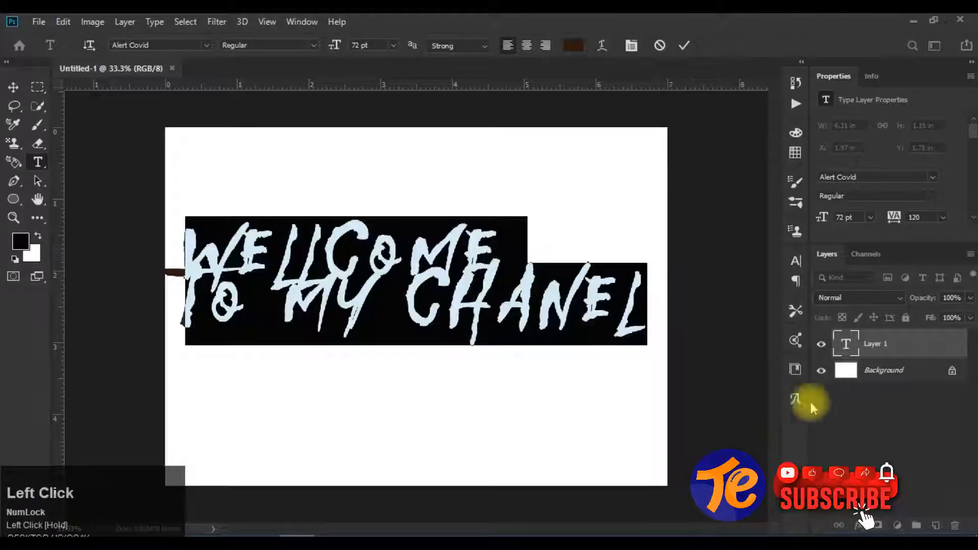
left_click(630, 46)
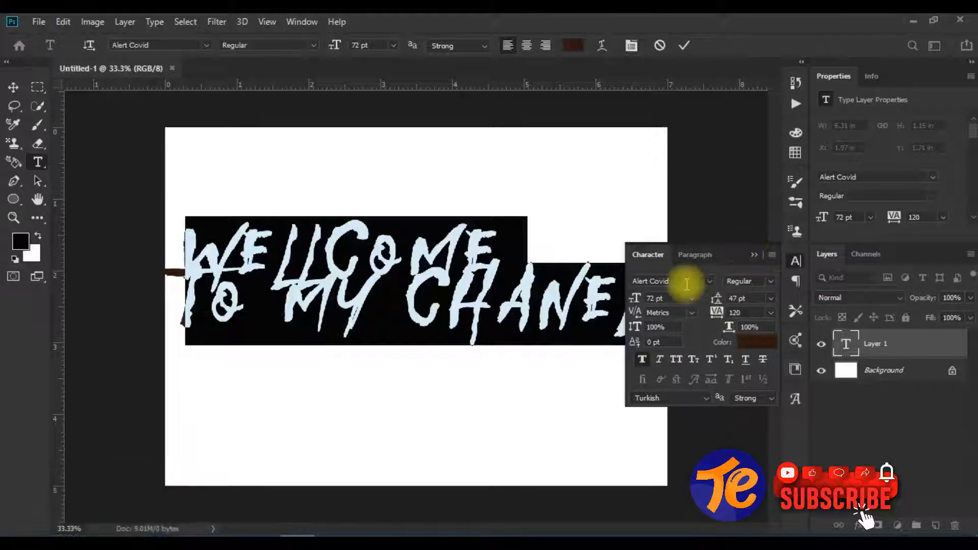
left_click(634, 301)
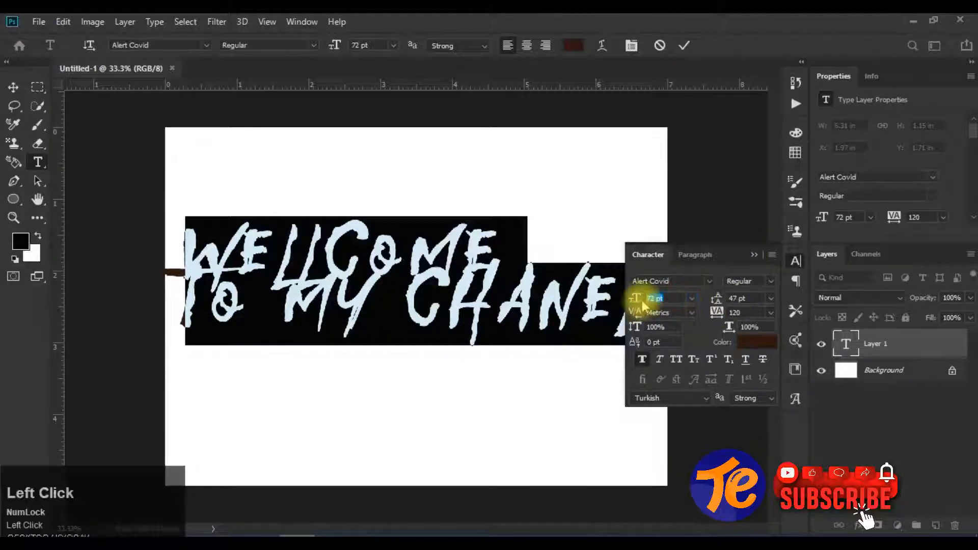
scroll(644, 302, "down", 14)
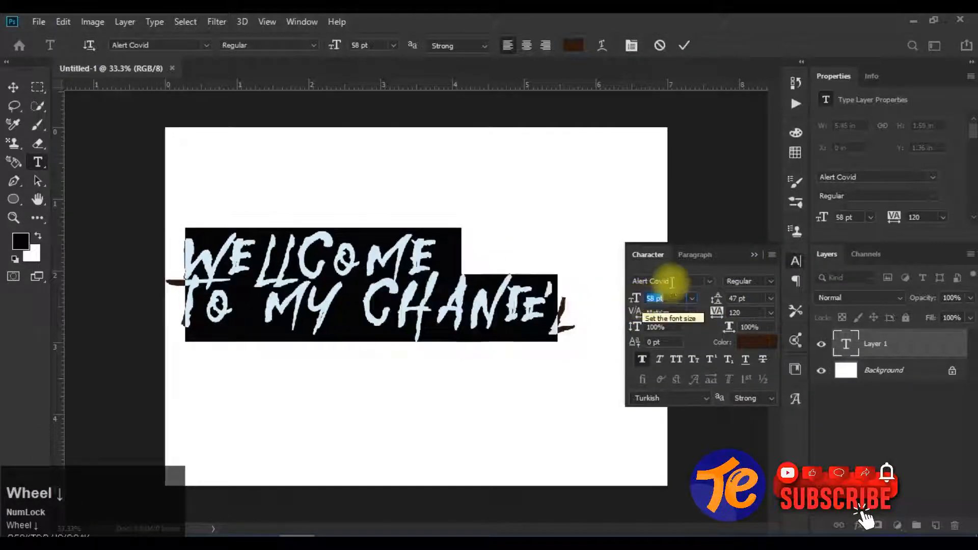
left_click(709, 280)
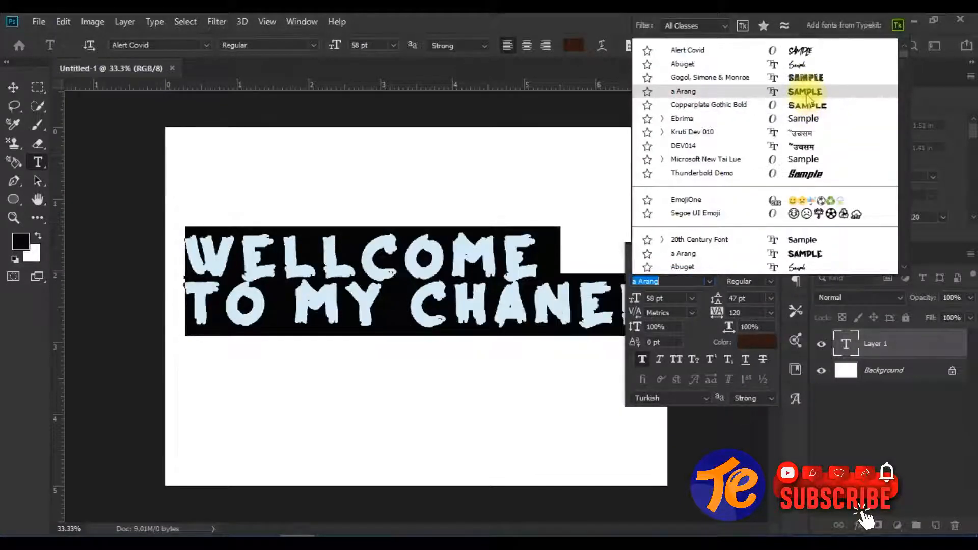
left_click(807, 98)
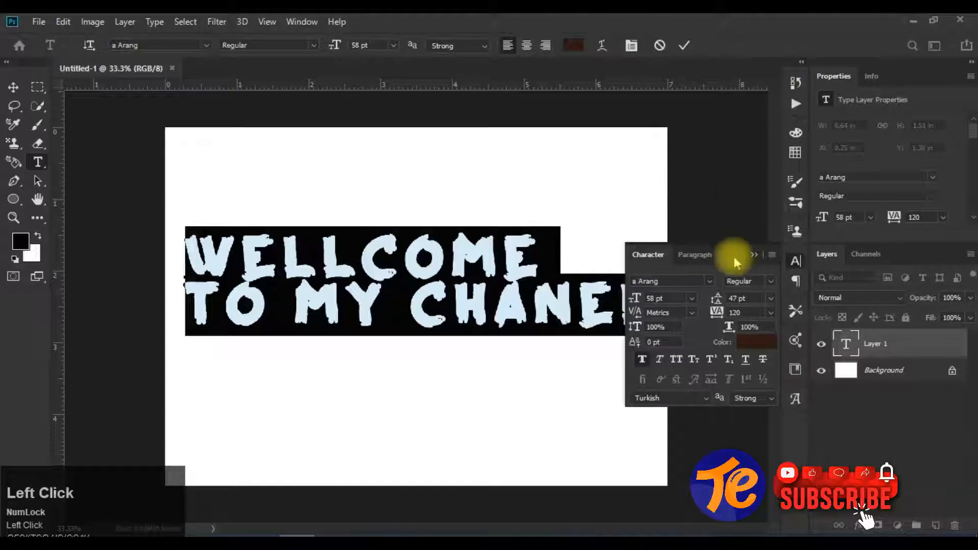
Set the leading of the two-line text to 55 pt and its font size to 51 pt.
left_click(741, 298)
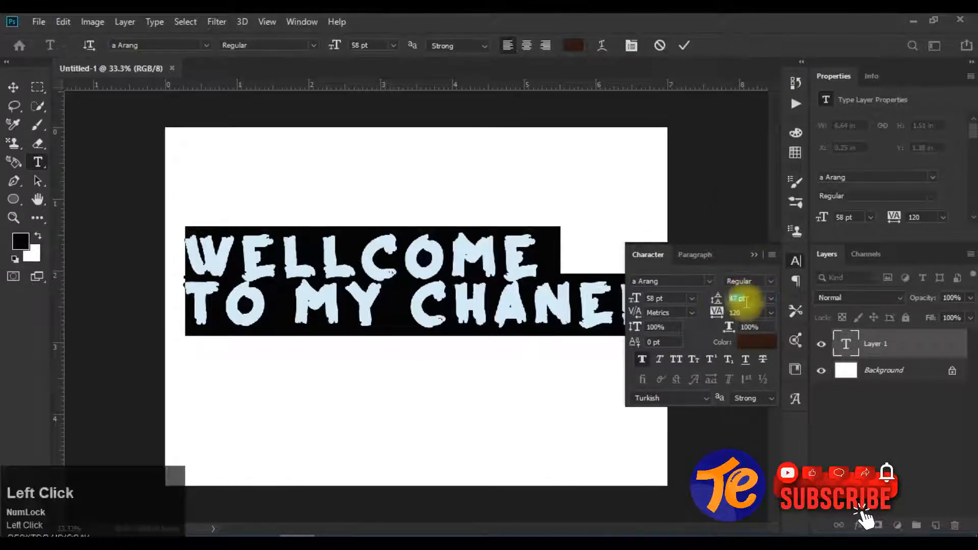
scroll(746, 302, "up", 10)
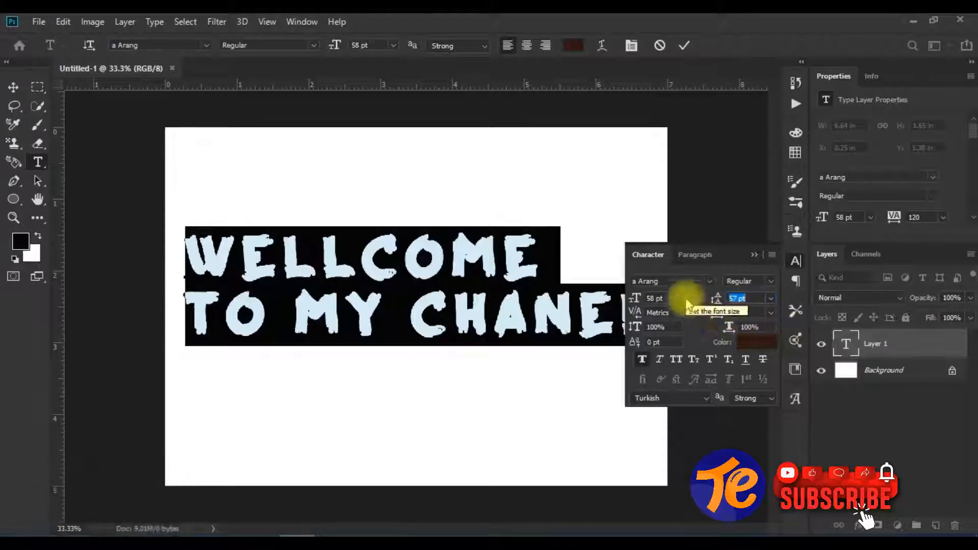
scroll(635, 301, "down", 1)
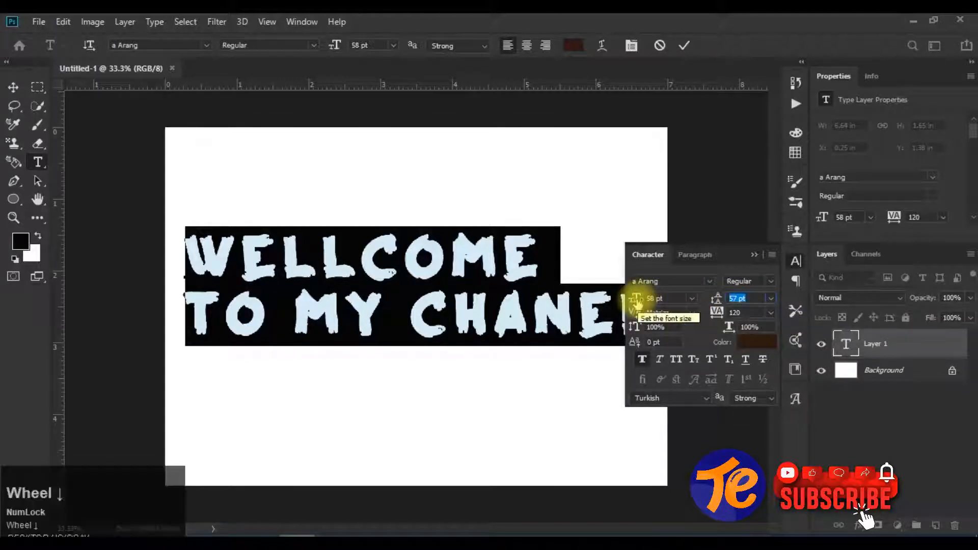
scroll(635, 301, "down", 2)
left_click(646, 300)
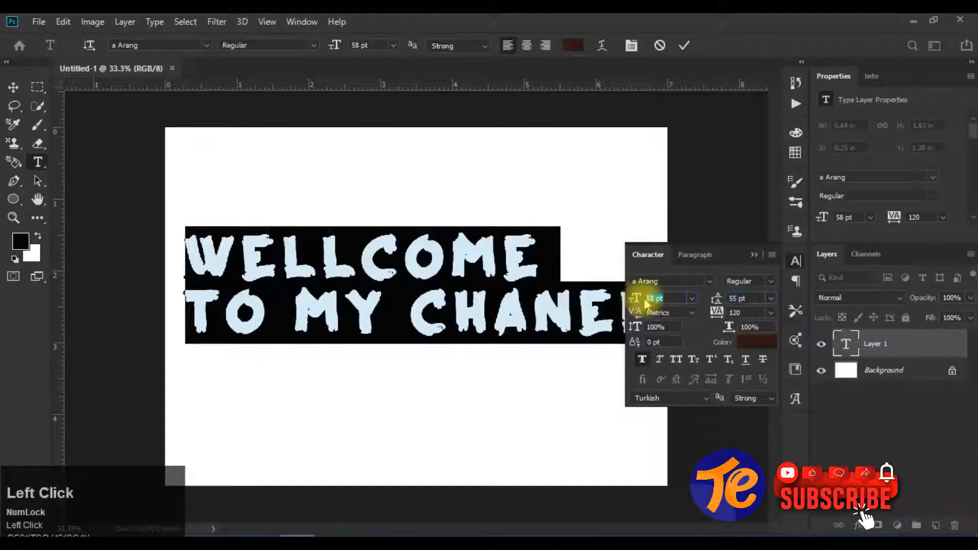
scroll(645, 301, "down", 7)
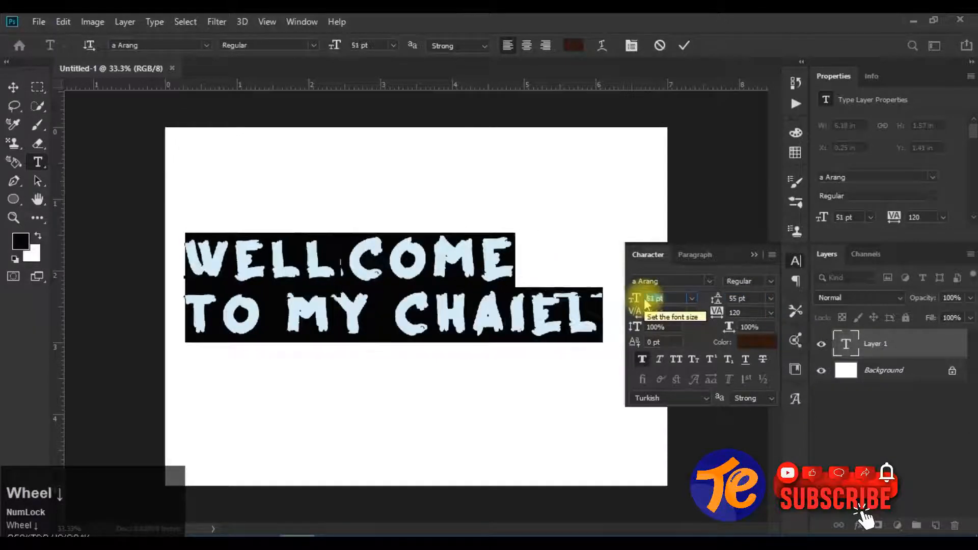
Try red and green shades for the text, apply dark green 1c590a, and commit the text edit.
left_click(767, 343)
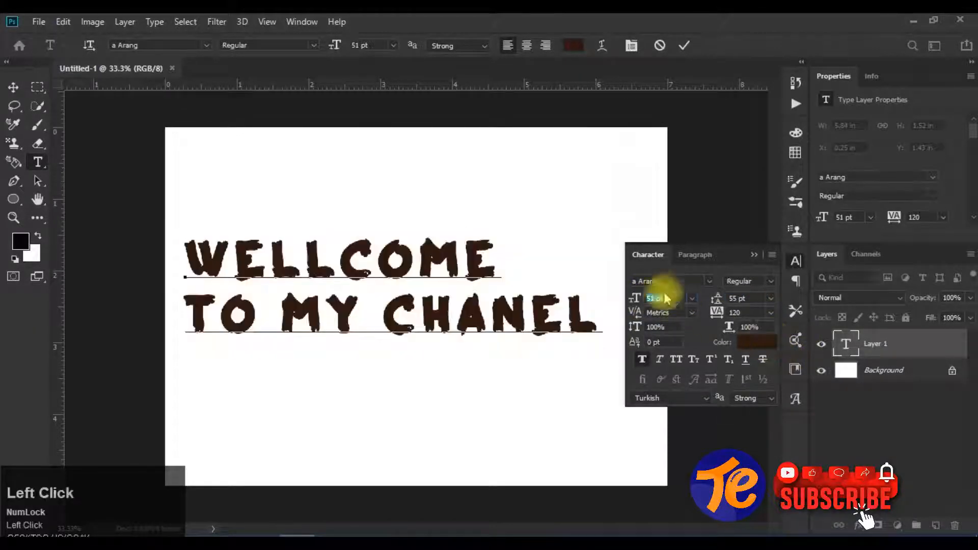
left_click(757, 106)
left_click(759, 188)
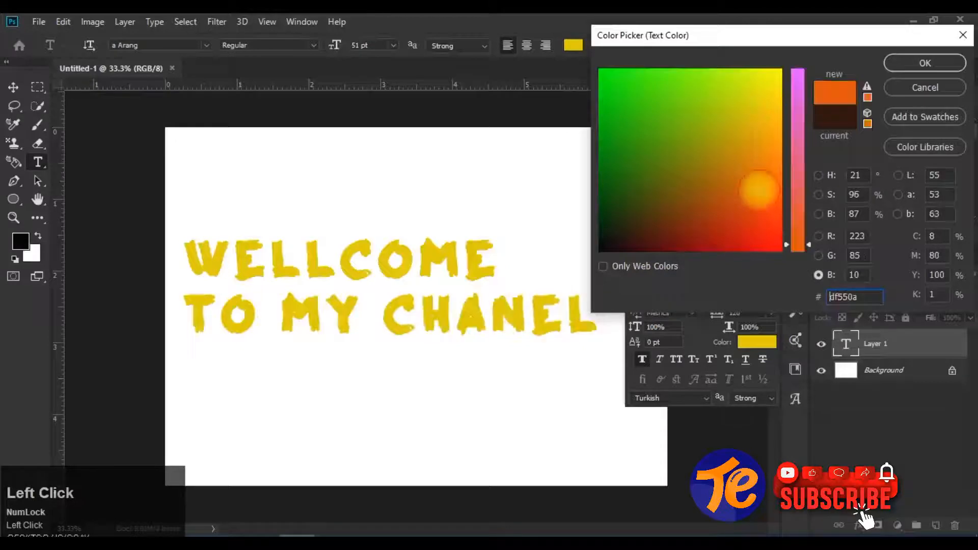
left_click(735, 237)
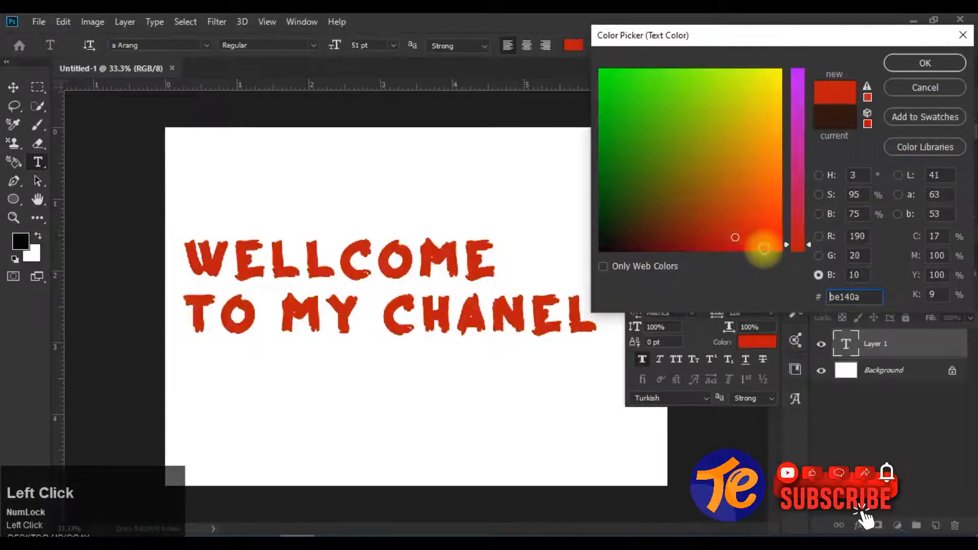
left_click(670, 248)
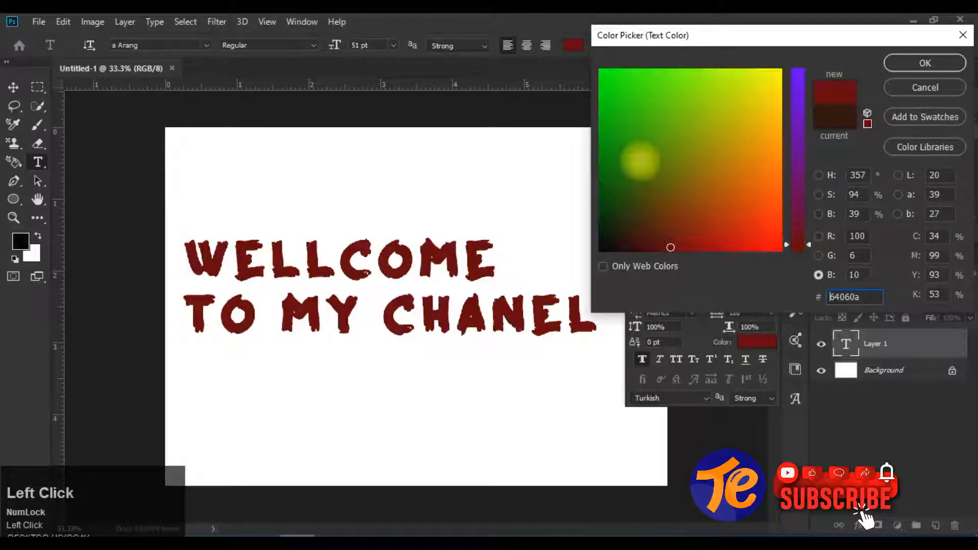
left_click(626, 102)
left_click(619, 188)
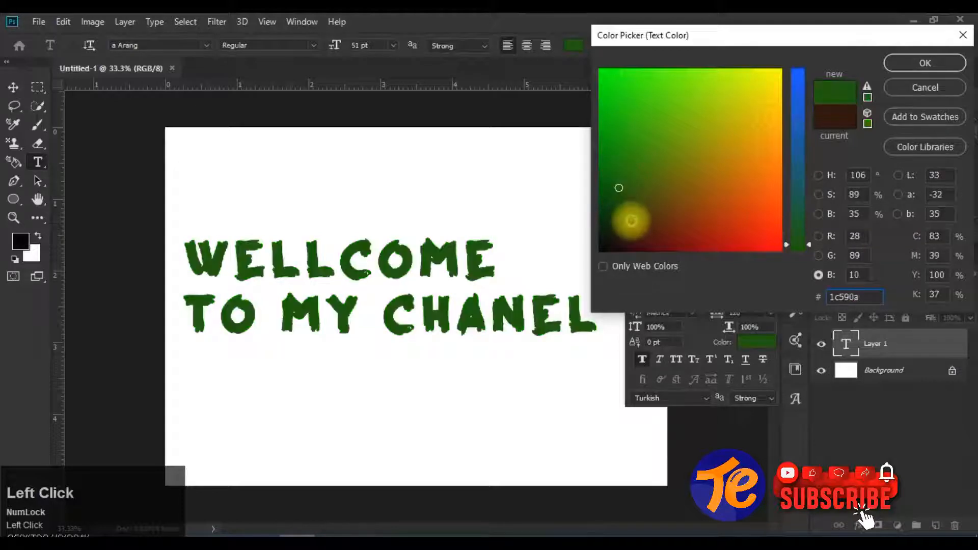
left_click(924, 63)
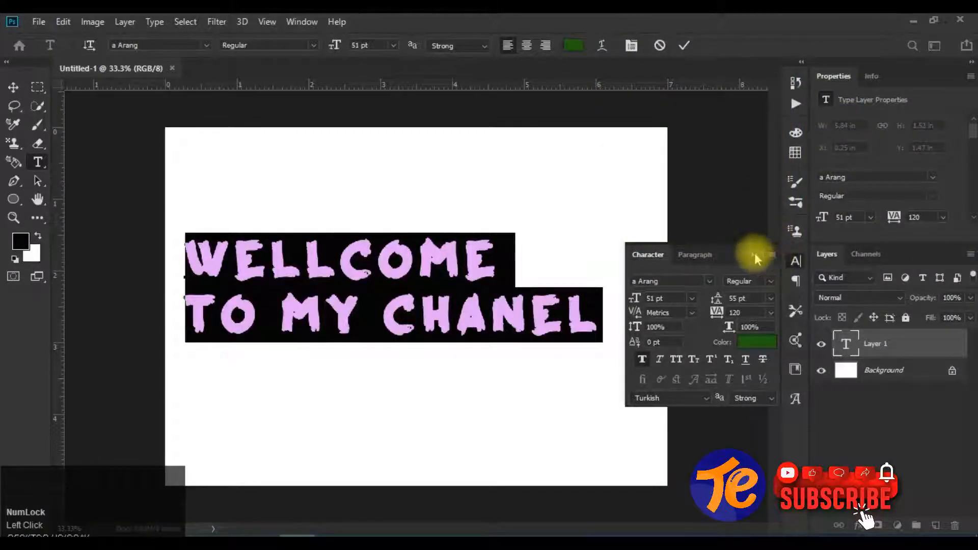
left_click(754, 254)
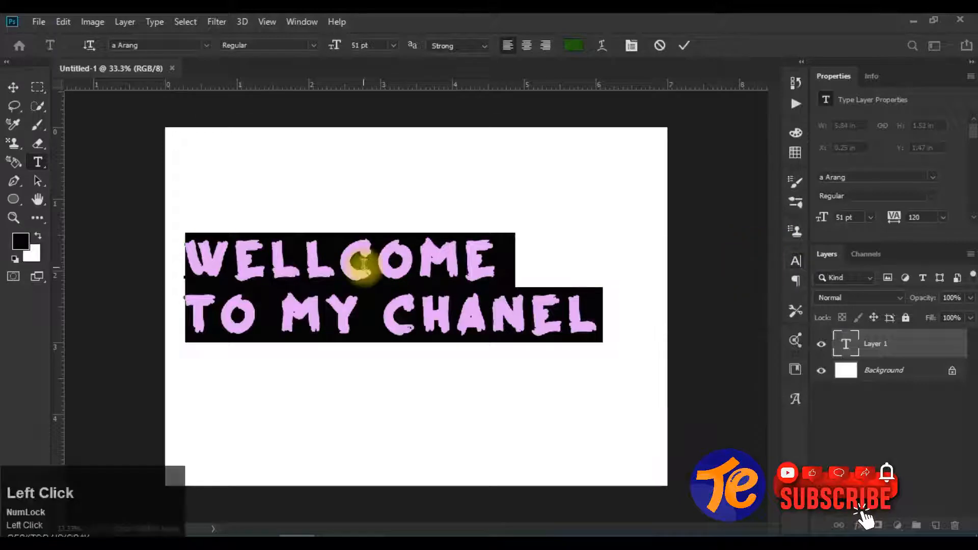
left_click(684, 45)
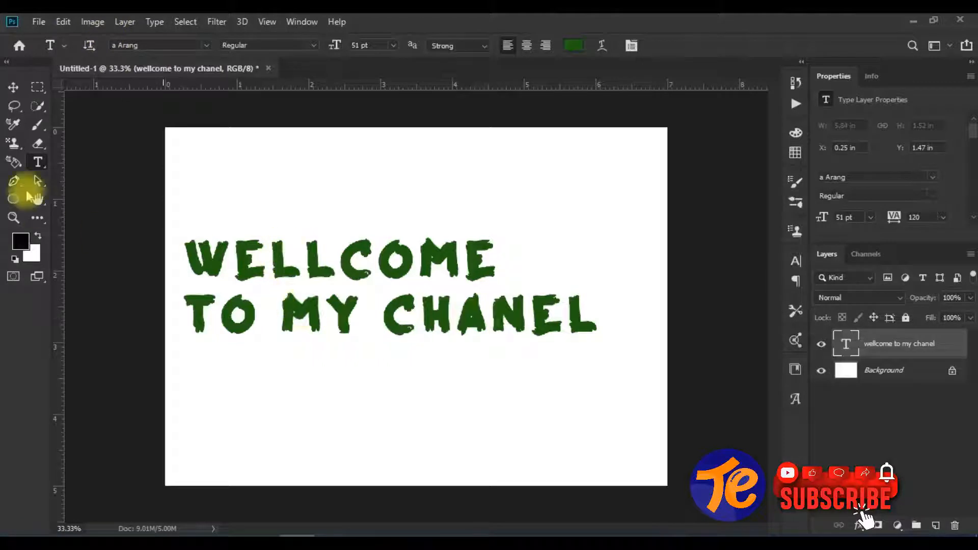
left_click(13, 87)
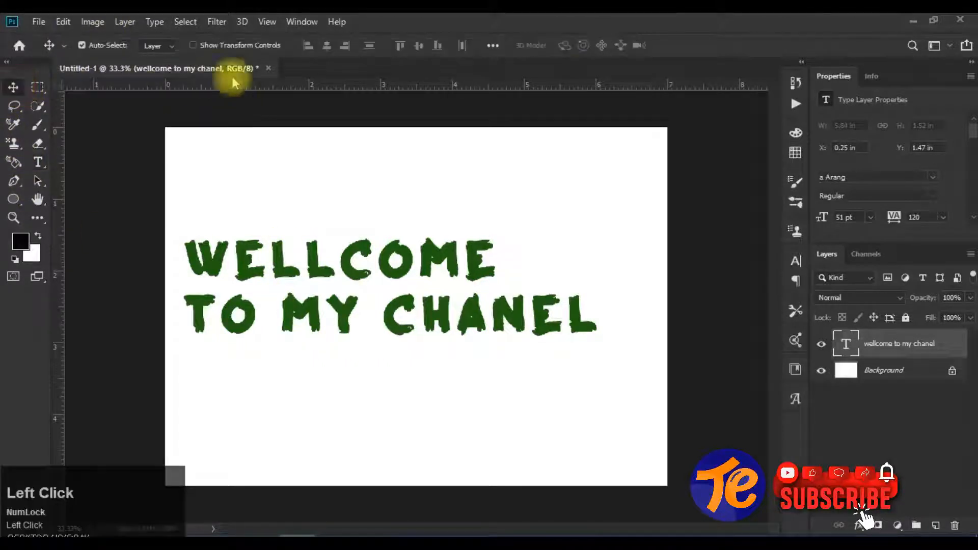
left_click(131, 25)
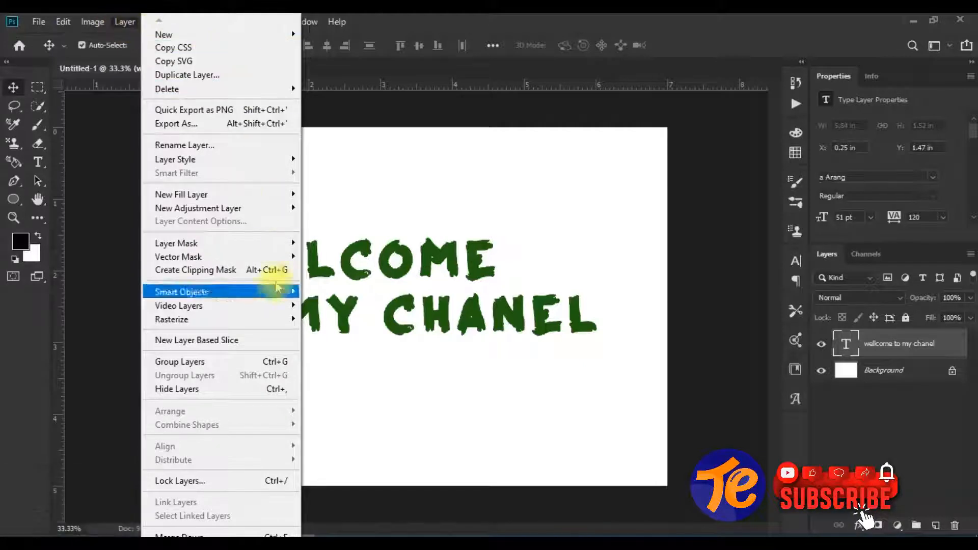
mouse_move(268, 167)
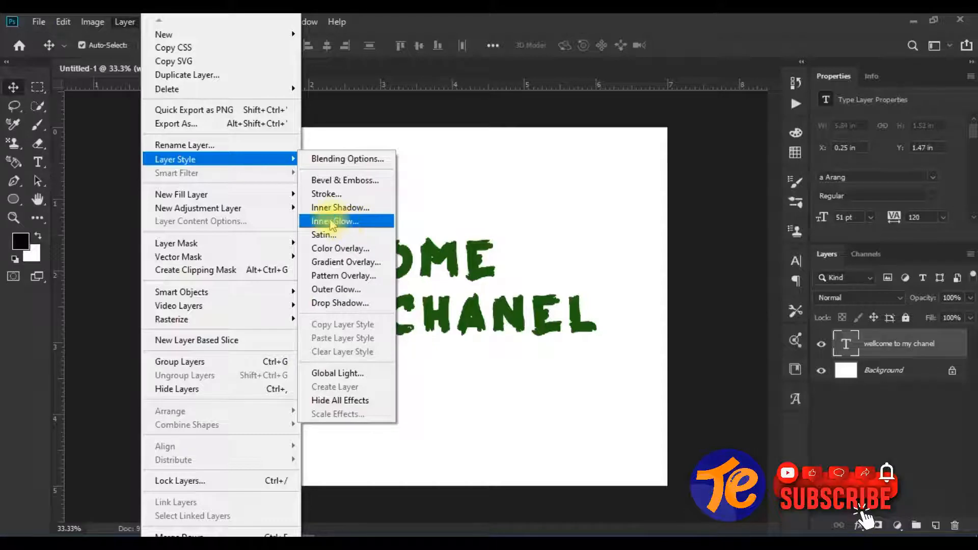
left_click(331, 221)
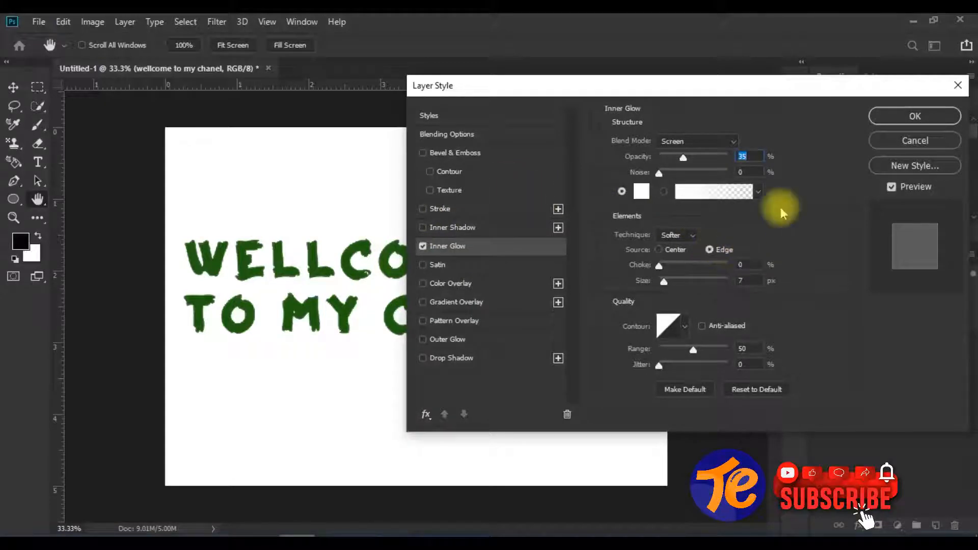
left_click(741, 156)
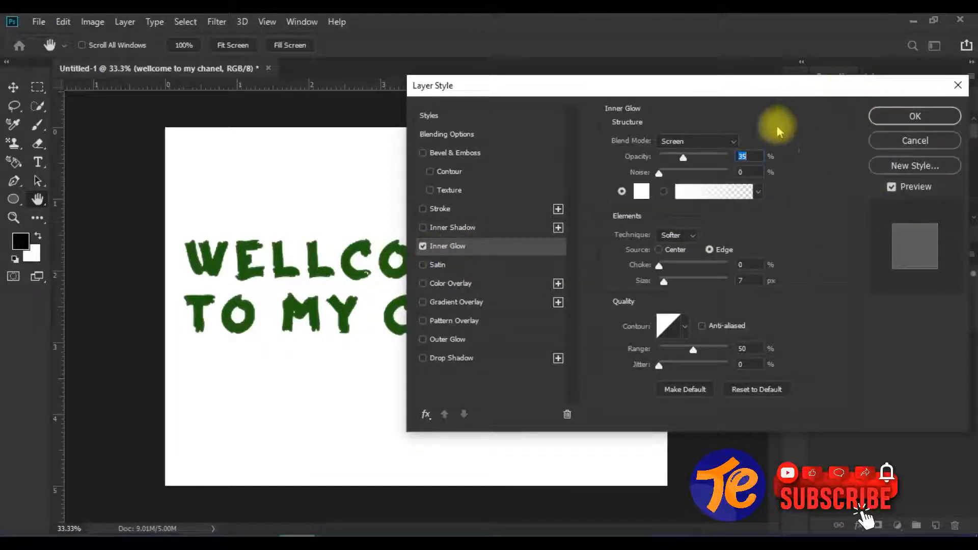
left_click_drag(800, 101, 731, 103)
left_click(858, 144)
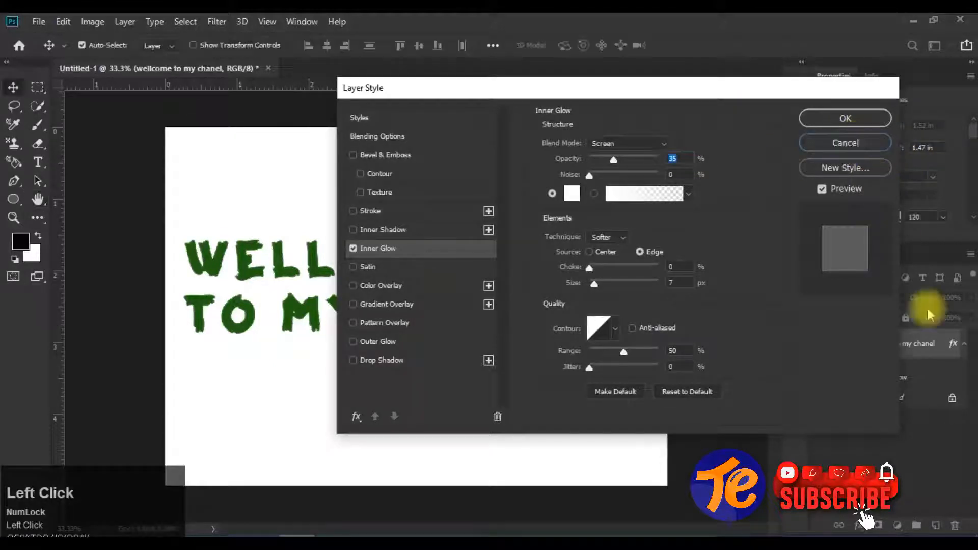
Leave the layer style settings and add a black 000000 Solid Color fill layer directly above the Background layer.
left_click(895, 378)
left_click(895, 377)
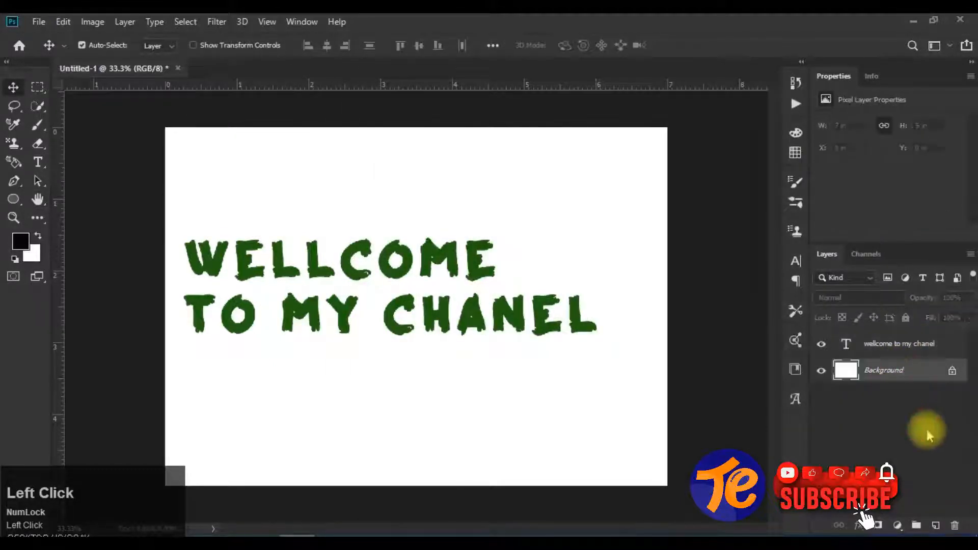
left_click(898, 526)
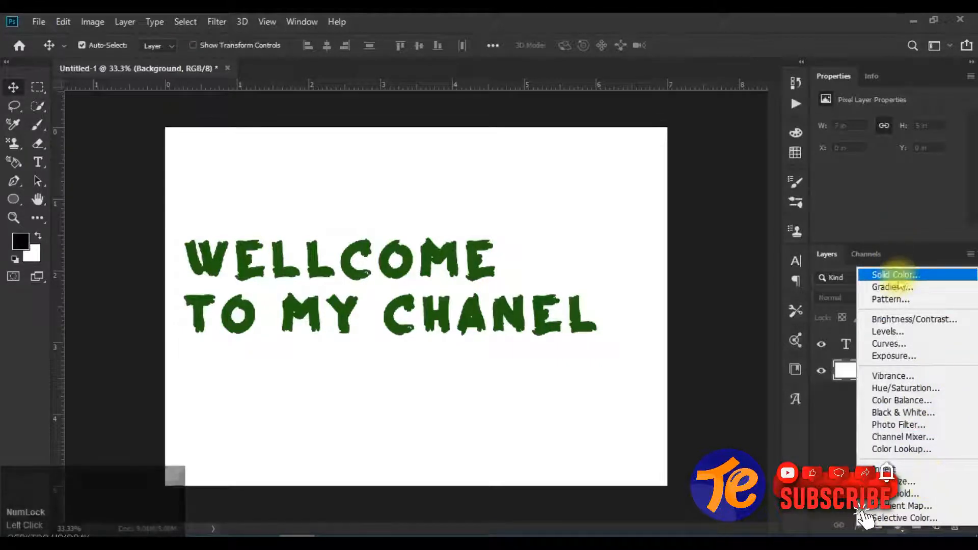
left_click(895, 274)
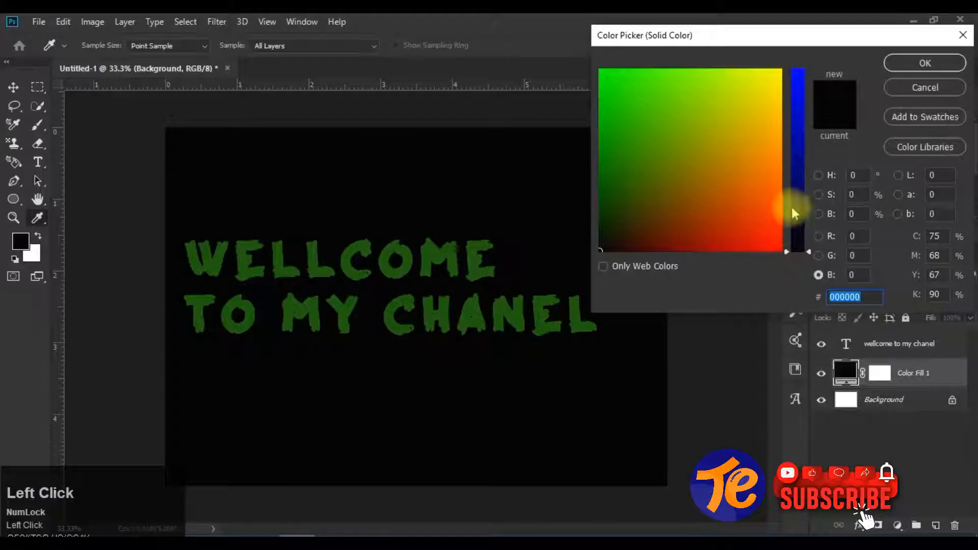
left_click(924, 63)
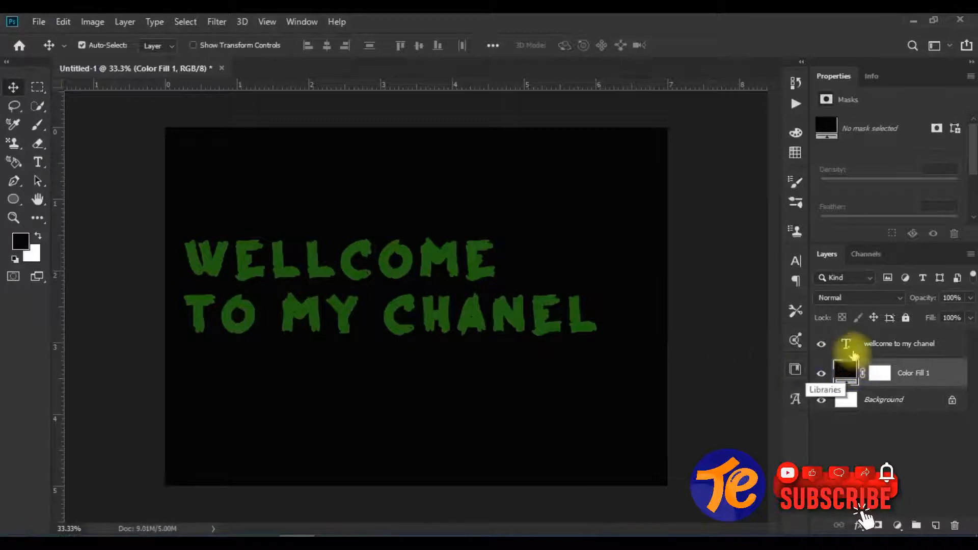
Recolor all of the welcome text to yellow eaf50a and move it to about X 0.77 in, Y 1.42 in.
double_click(846, 345)
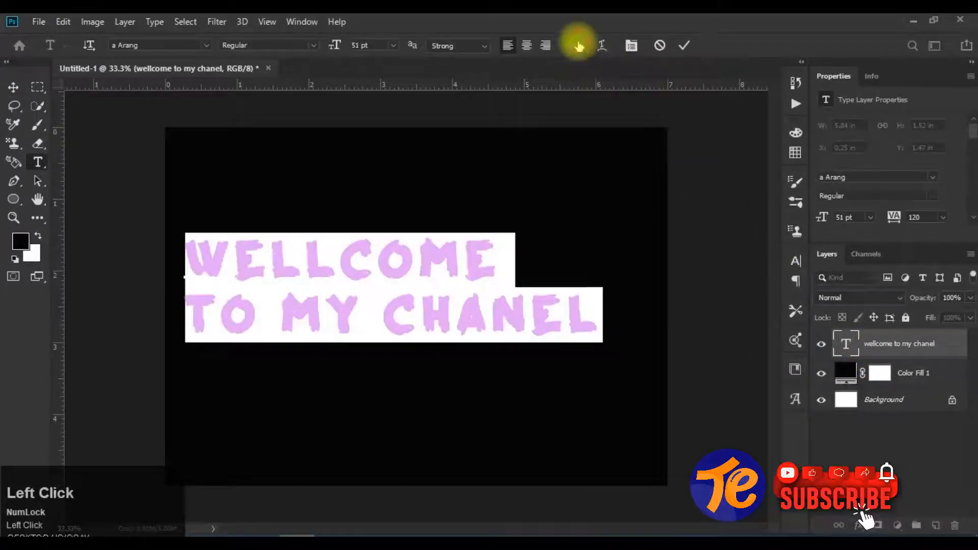
left_click(579, 45)
left_click(758, 148)
left_click(766, 76)
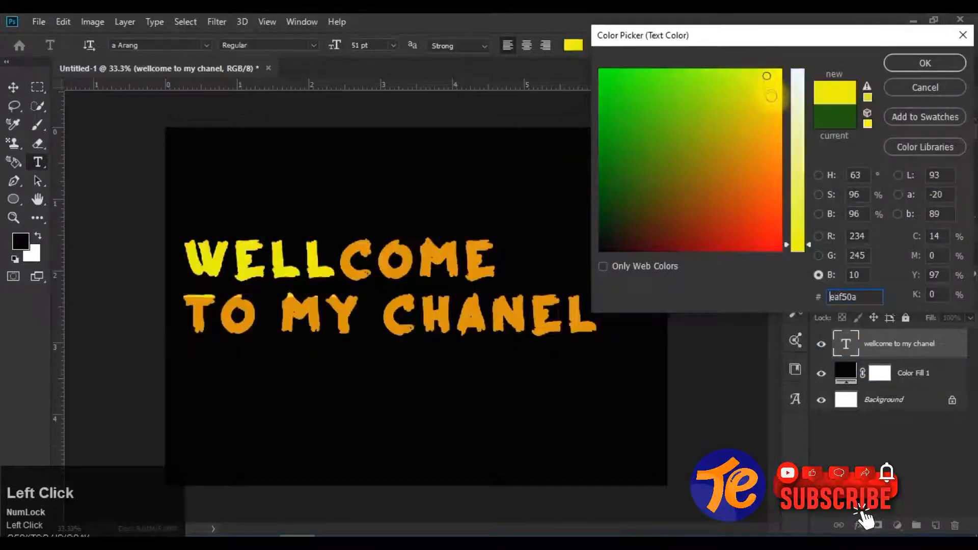
left_click(920, 65)
left_click(684, 46)
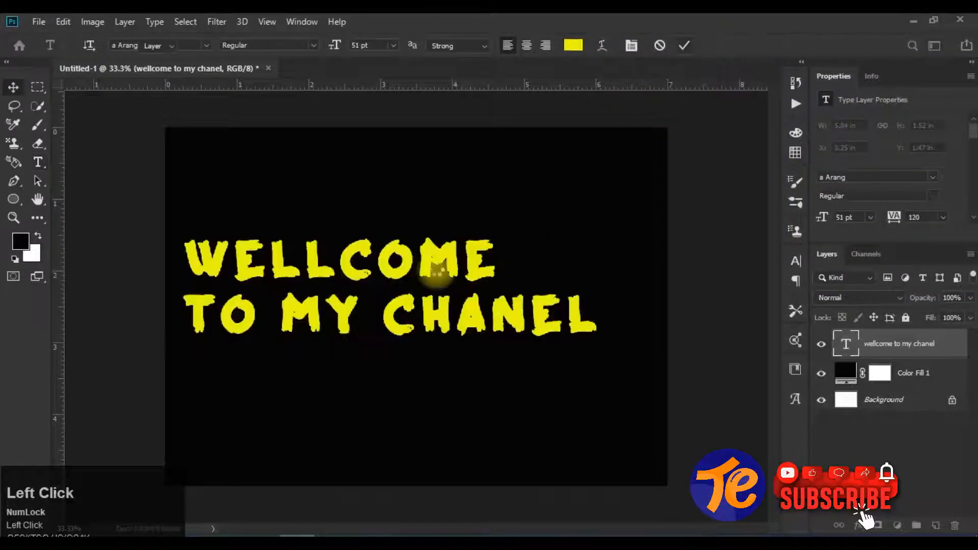
left_click_drag(352, 273, 560, 335)
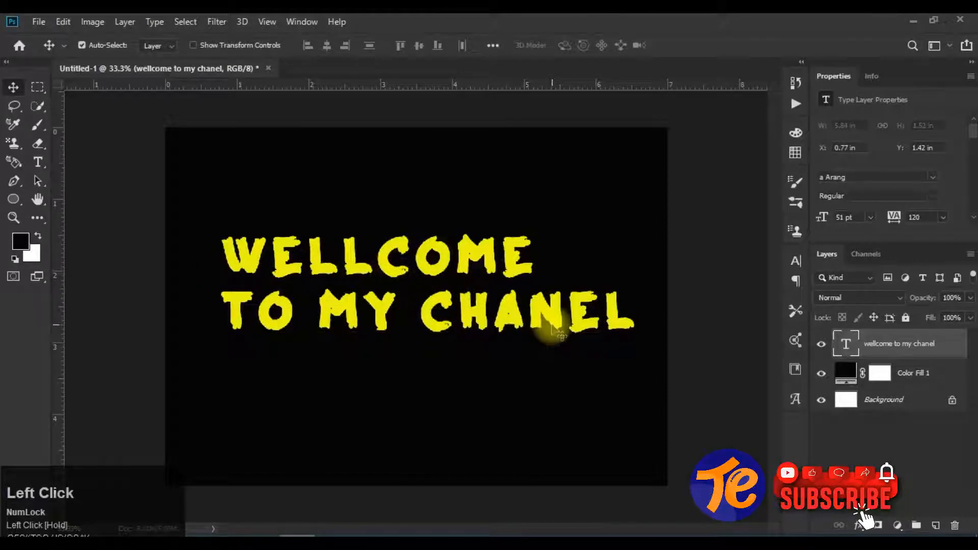
Add an Inner Glow effect to the welcome text with Normal blend mode and about 92% opacity.
left_click(130, 25)
mouse_move(250, 166)
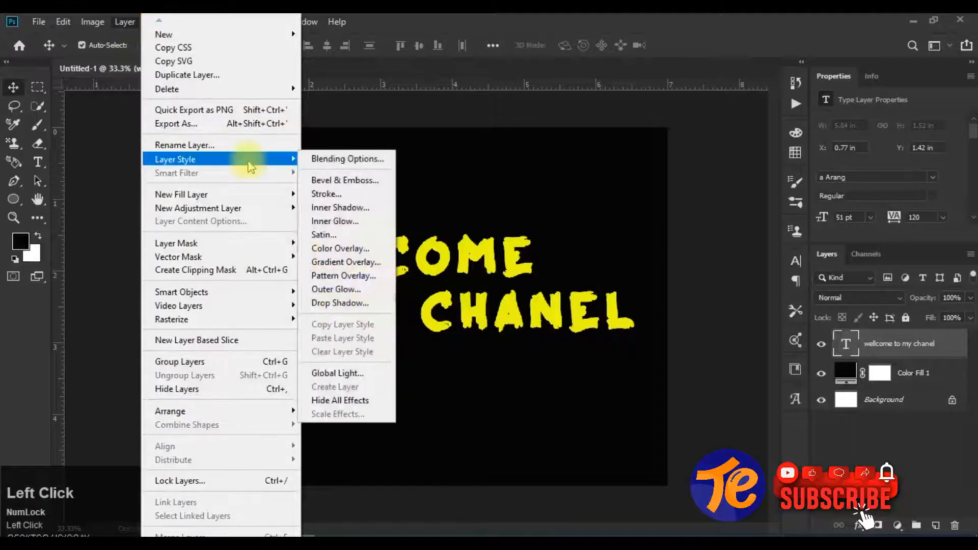
left_click(367, 223)
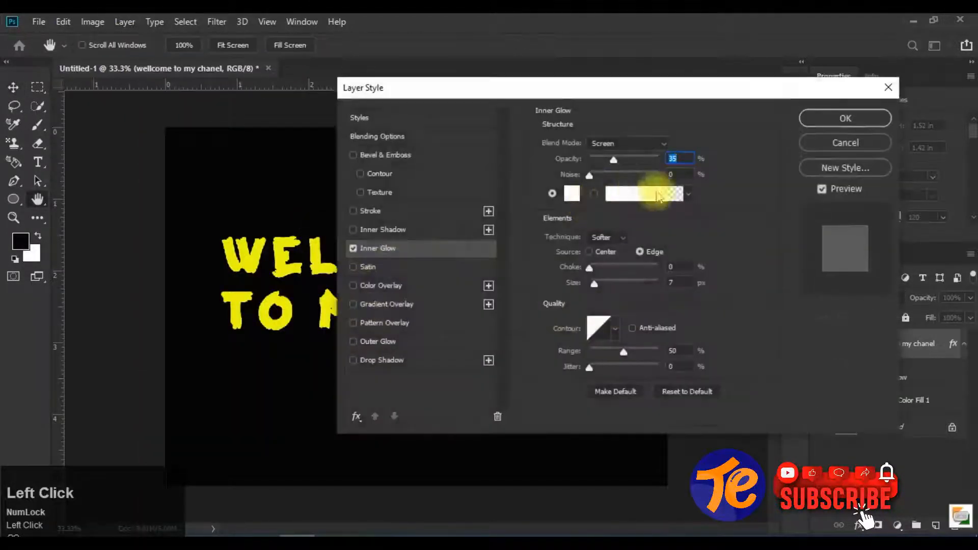
left_click_drag(599, 99, 684, 64)
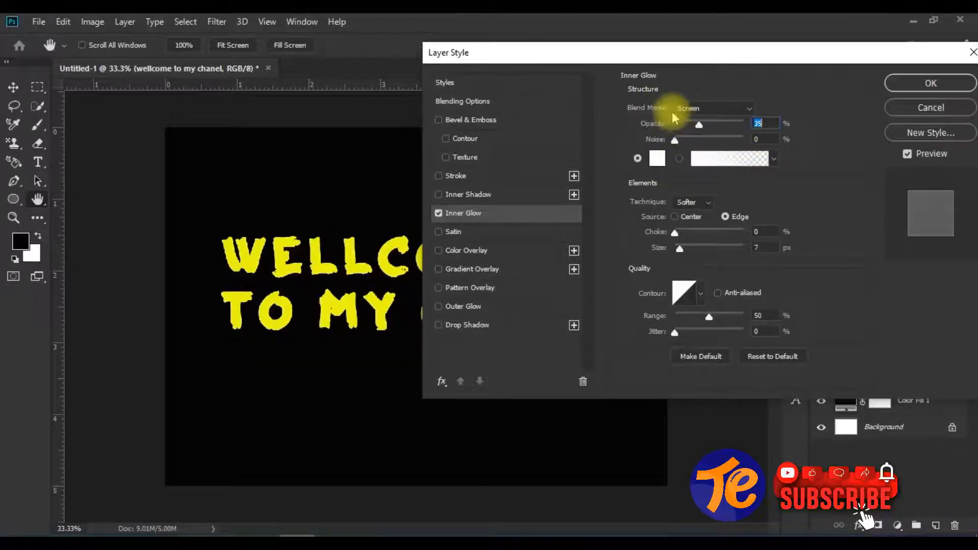
left_click(732, 110)
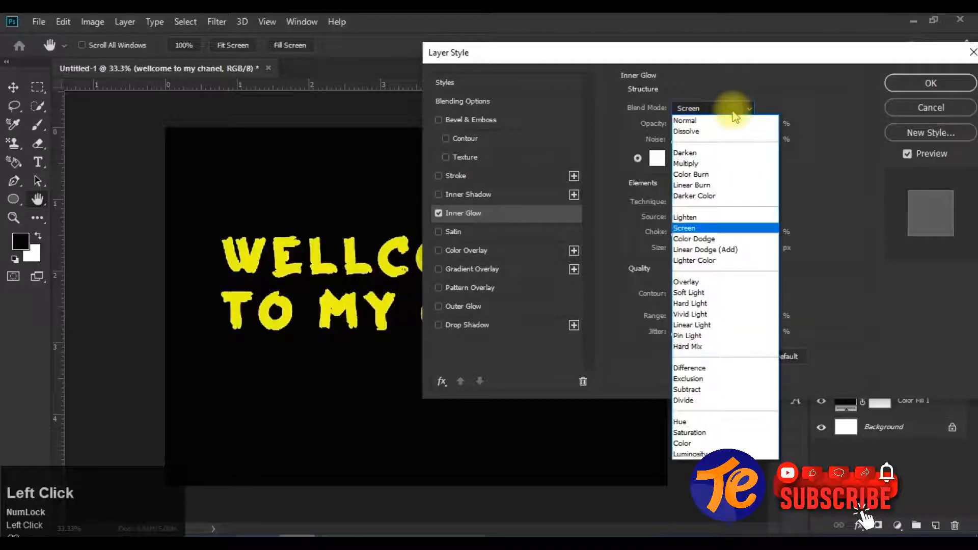
left_click(733, 120)
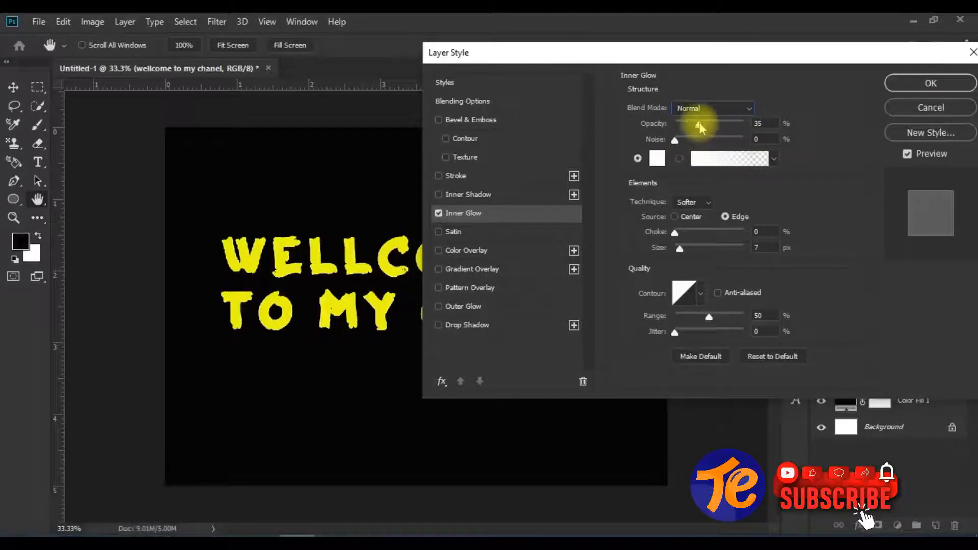
left_click_drag(699, 128, 739, 133)
Try magenta, blue, cyan and purple shades for the Inner Glow color, and apply bright red f90805.
left_click(657, 159)
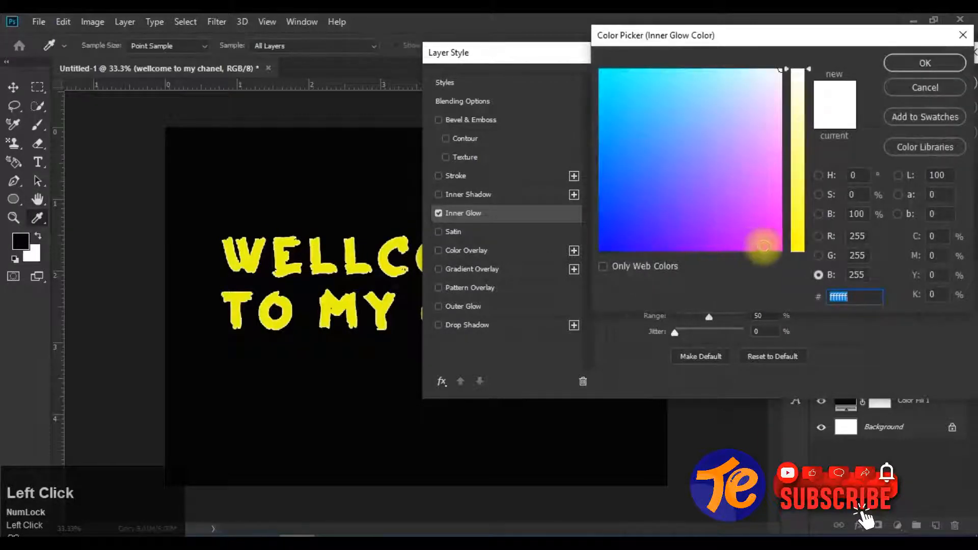
left_click(770, 247)
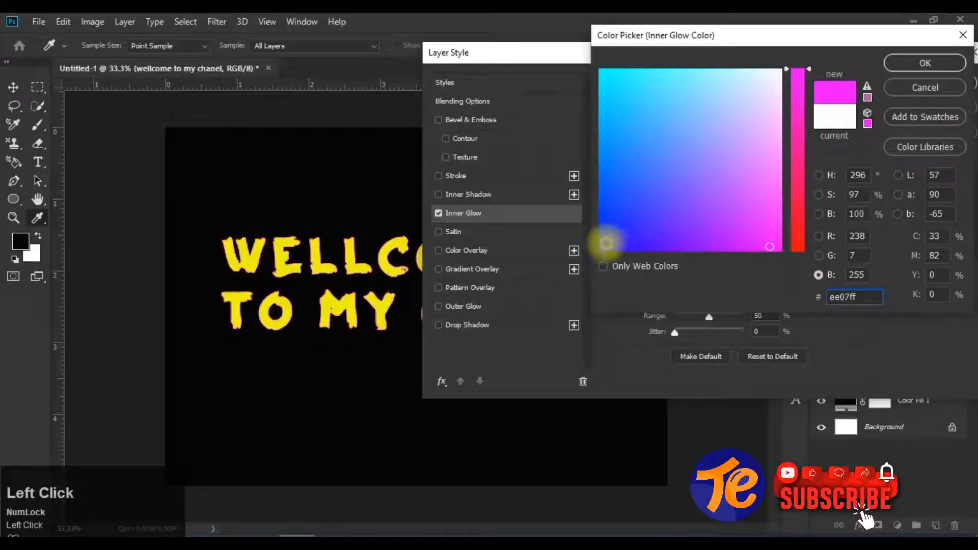
left_click(606, 239)
left_click(612, 82)
left_click(720, 241)
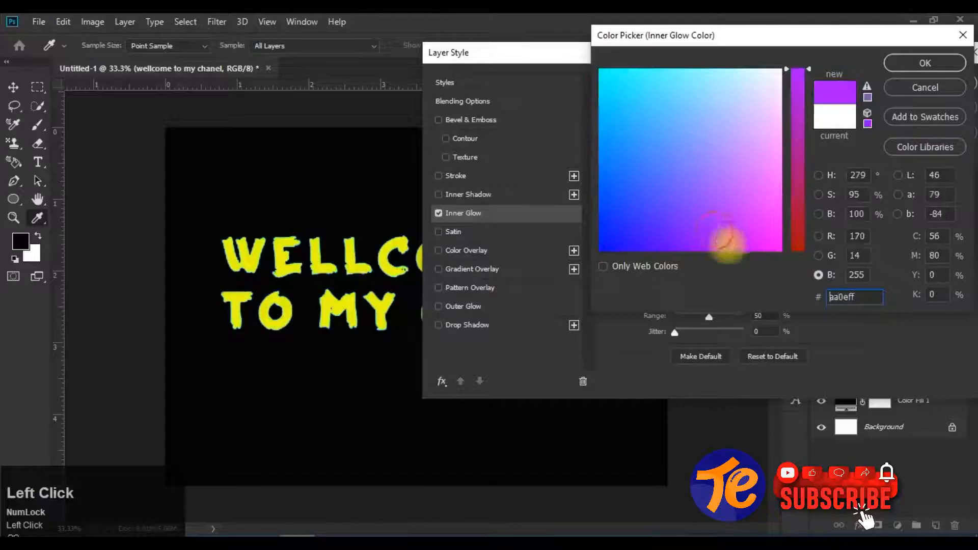
left_click(802, 248)
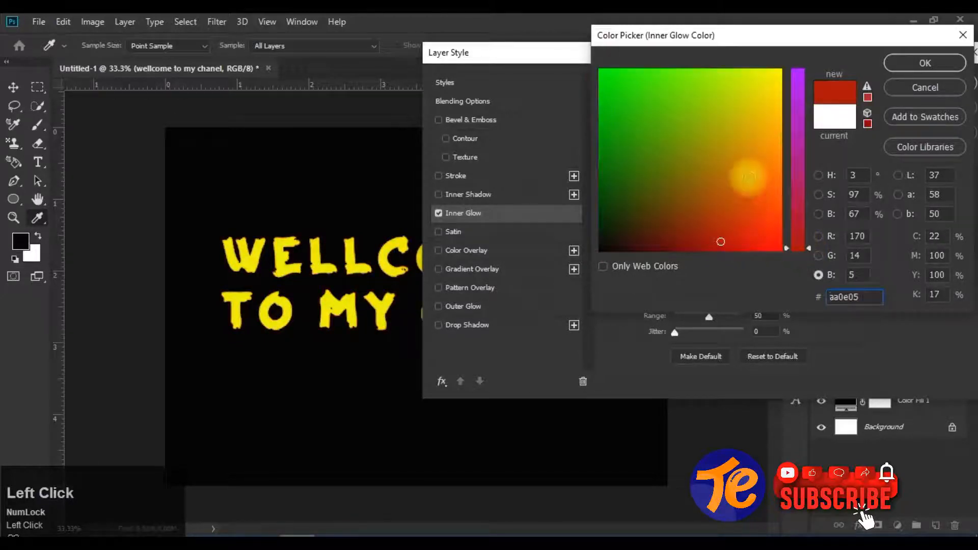
left_click(777, 246)
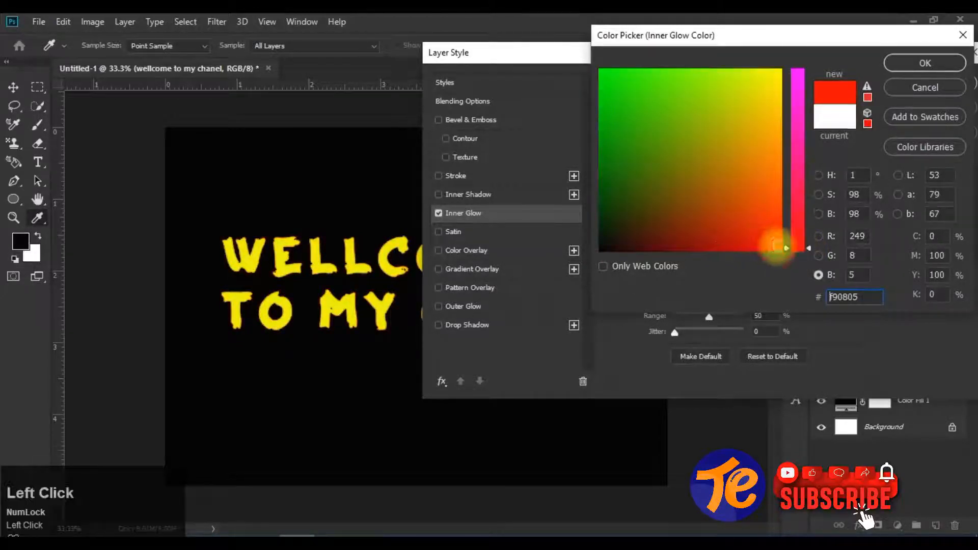
left_click(941, 70)
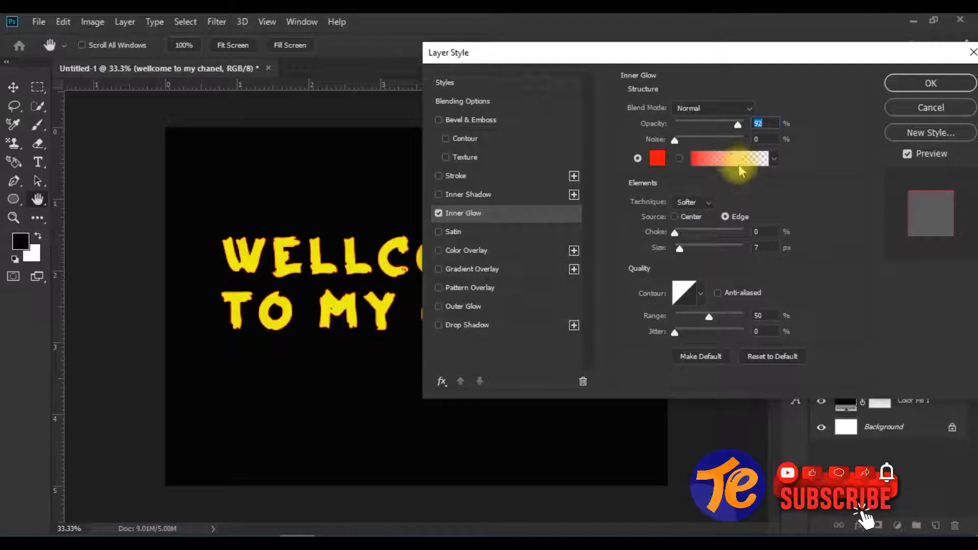
Raise the Inner Glow's opacity to 100% and its size to 29 px.
left_click_drag(739, 128, 783, 179)
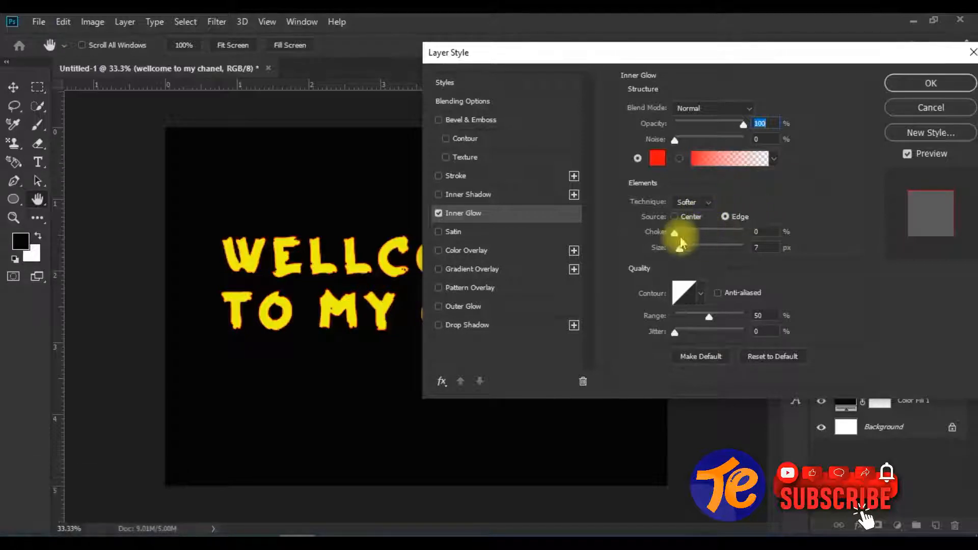
left_click_drag(679, 249, 689, 253)
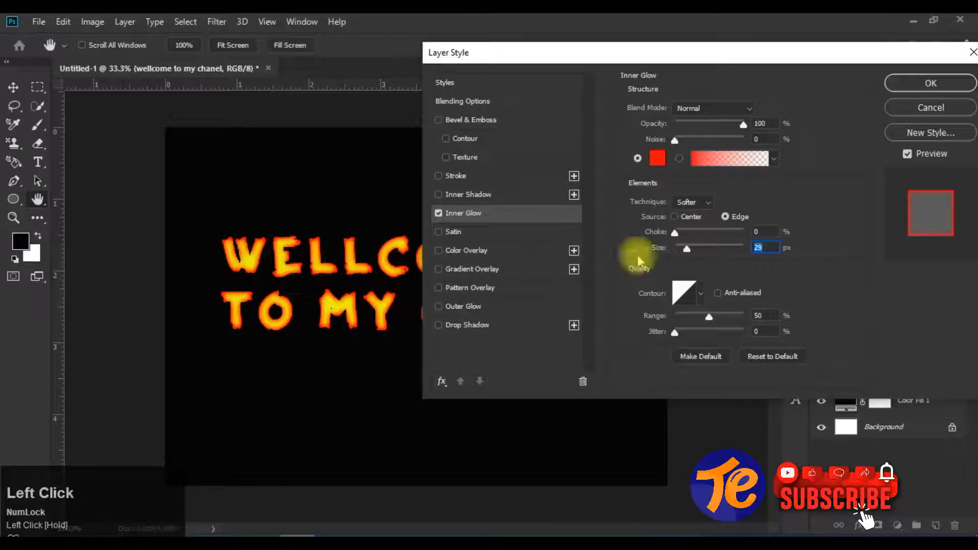
Try yellow and near-white for the Inner Glow color, apply magenta f308f7, and keep the opacity at 100%.
left_click(657, 158)
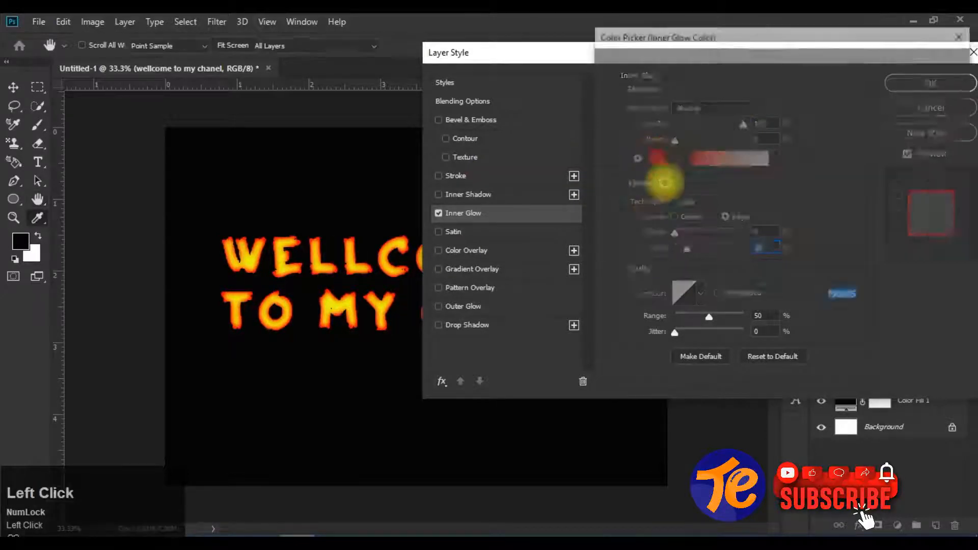
left_click(770, 79)
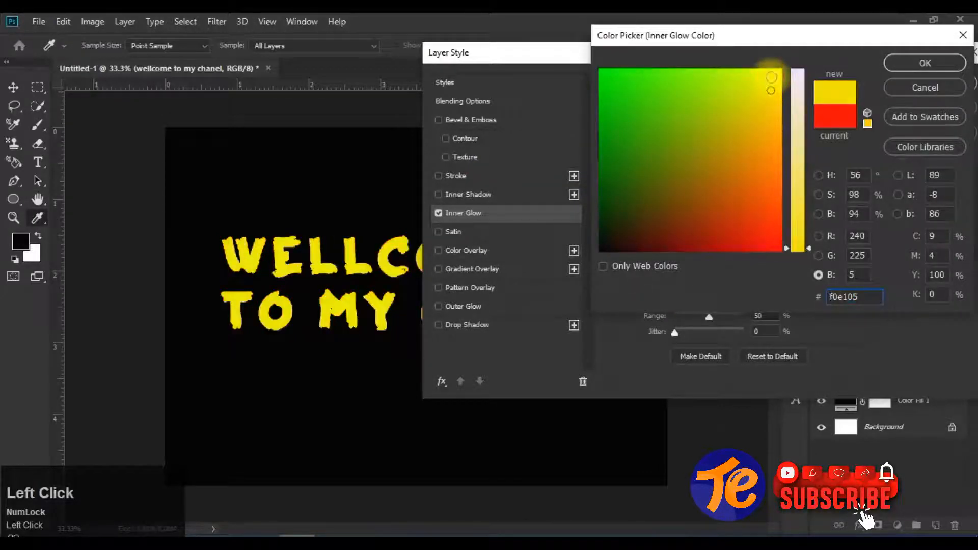
left_click(797, 74)
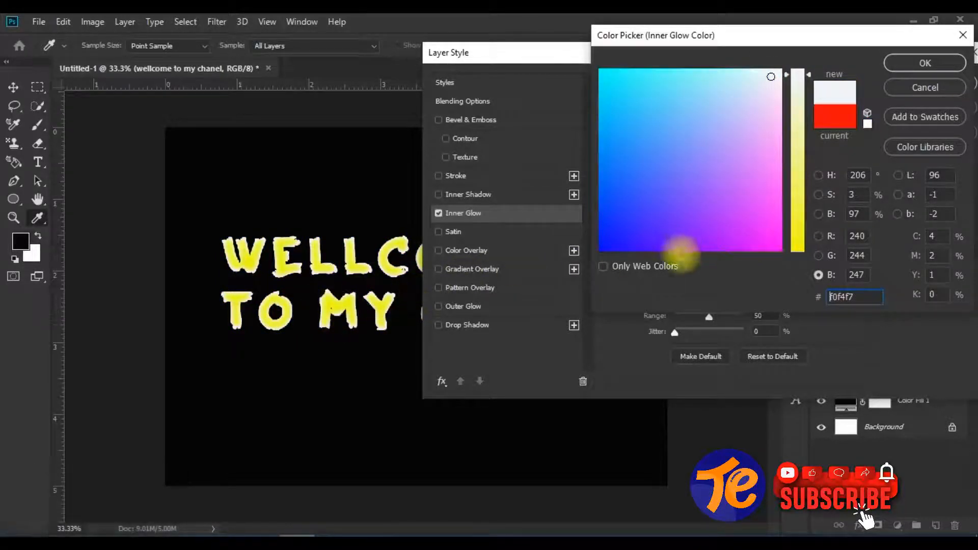
left_click(773, 246)
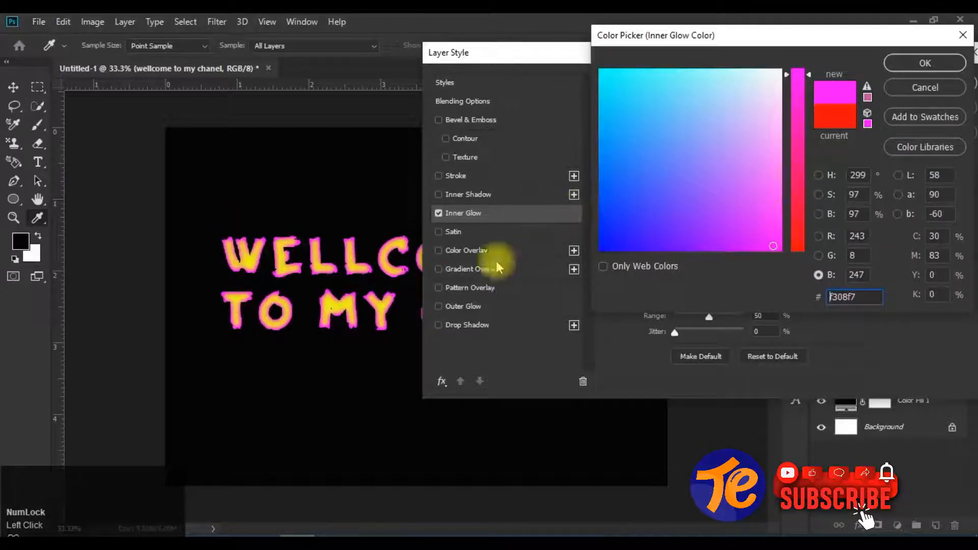
left_click(919, 64)
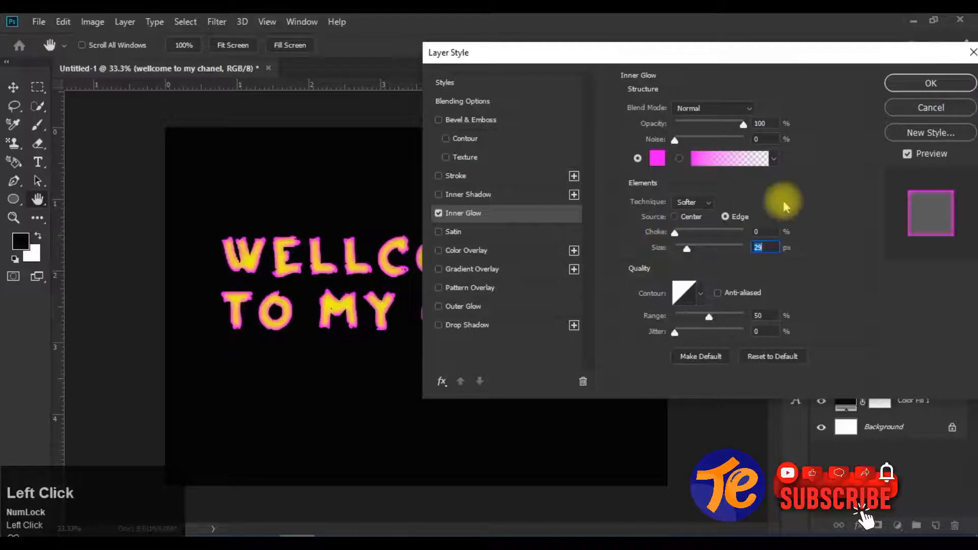
mouse_move(744, 124)
left_mouse_down()
mouse_move(693, 129)
mouse_move(759, 123)
left_mouse_up()
Compare Inner Glow blend modes such as Lighten, Saturation, Luminosity, Hue and Exclusion, and choose Hard Light.
left_click(744, 107)
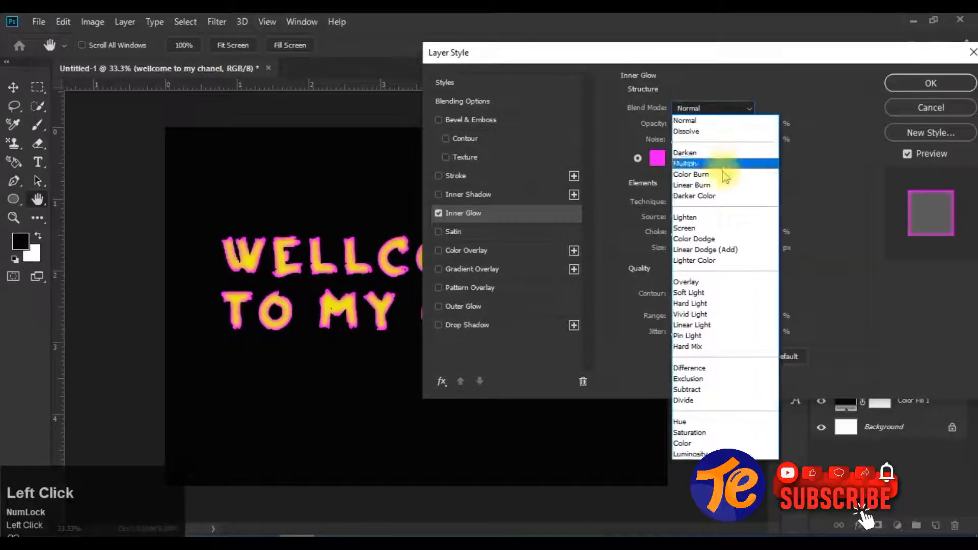
left_click(723, 216)
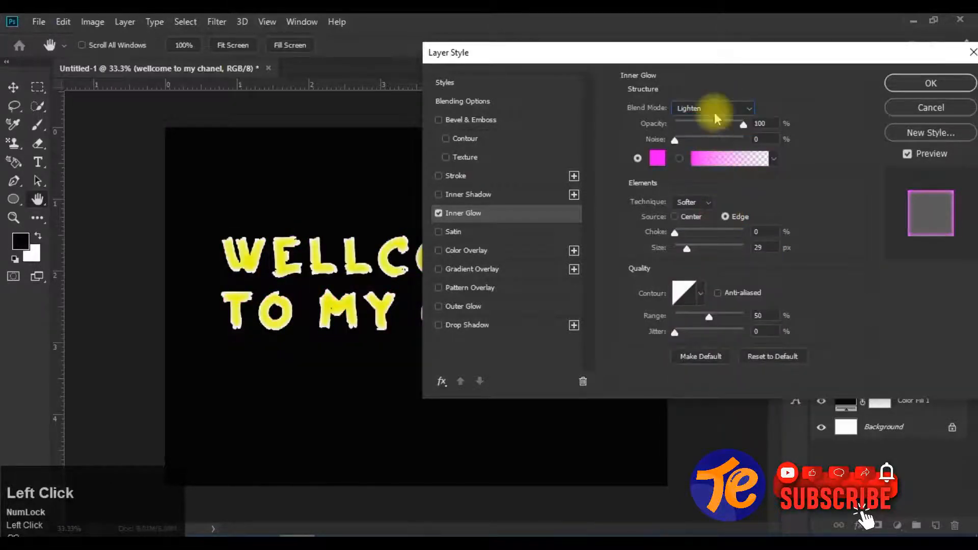
scroll(714, 111, "down", 1)
scroll(714, 111, "down", 9)
scroll(714, 111, "down", 1)
scroll(714, 111, "up", 1)
scroll(714, 111, "down", 2)
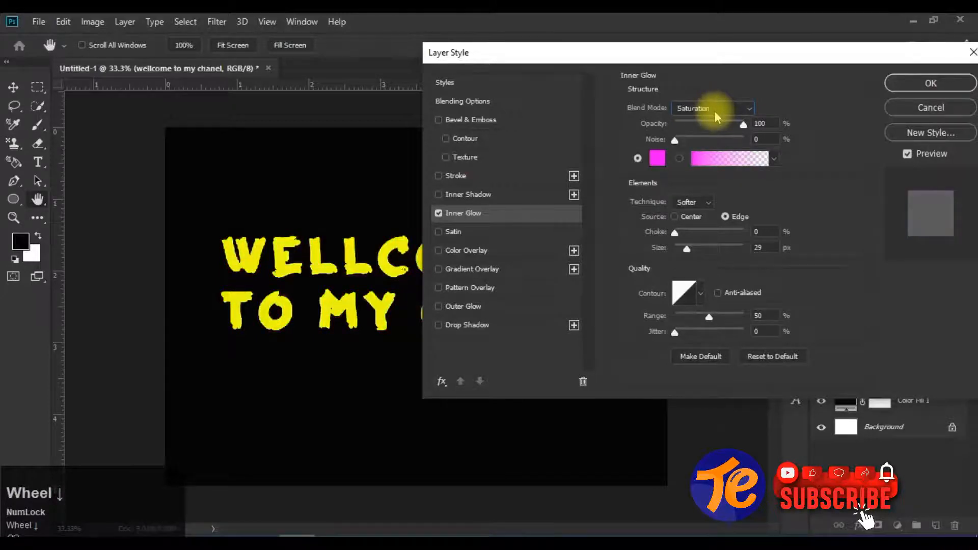
scroll(714, 111, "down", 2)
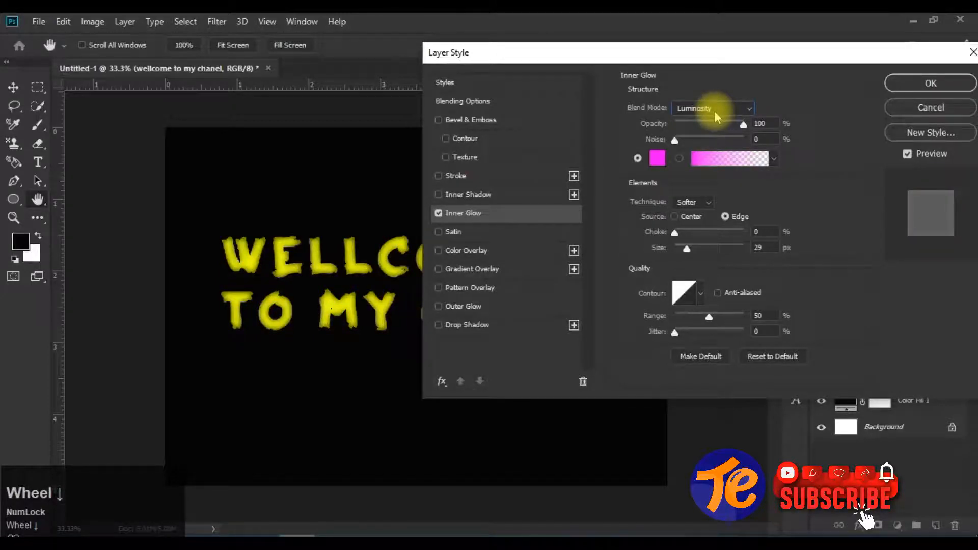
scroll(714, 109, "up", 3)
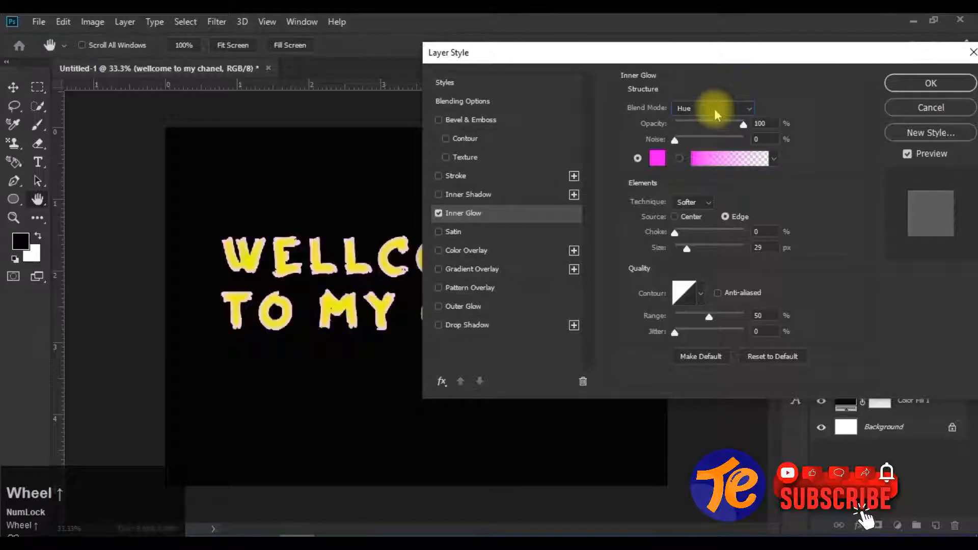
scroll(714, 109, "up", 1)
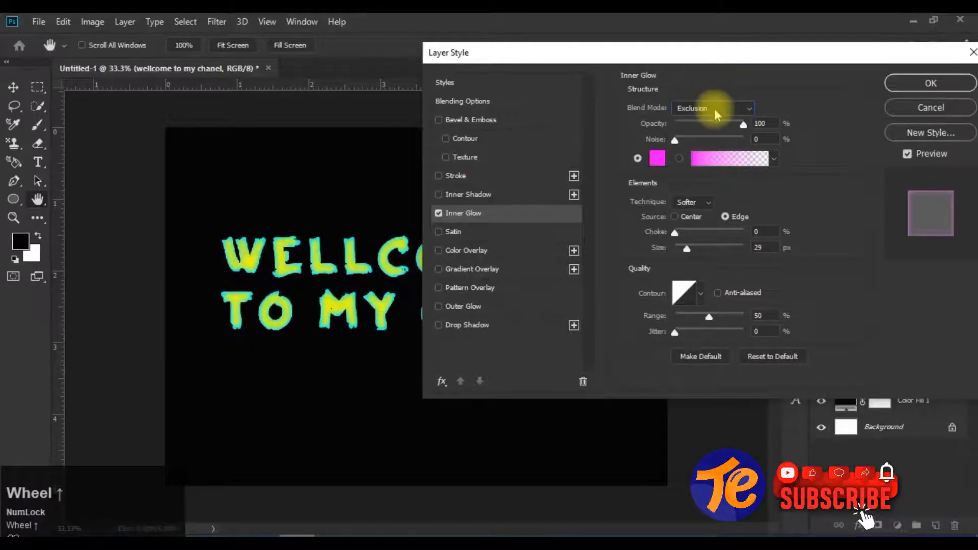
scroll(714, 108, "up", 5)
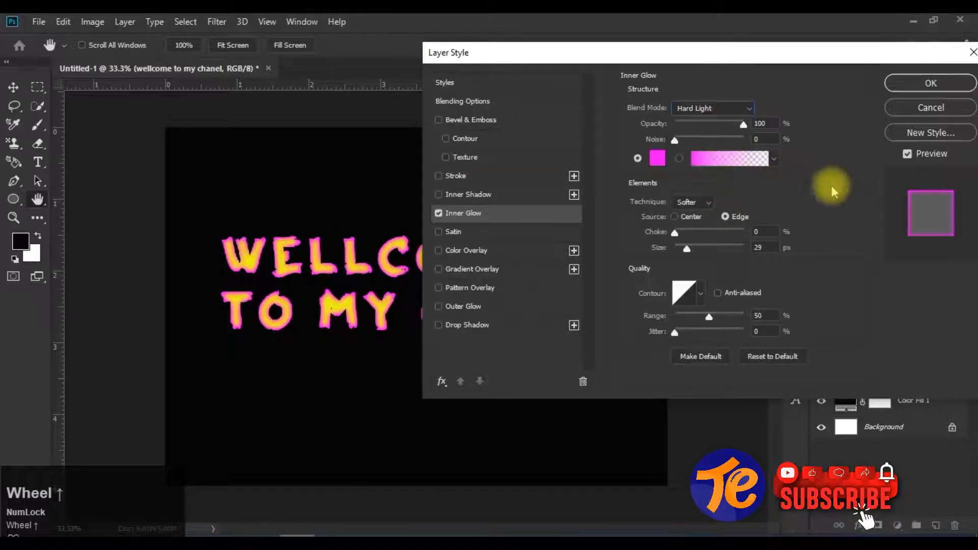
Try Inner Glow noise of about 76%, and return the noise to 0%.
mouse_move(674, 142)
left_mouse_down()
mouse_move(751, 134)
mouse_move(689, 145)
mouse_move(740, 148)
mouse_move(715, 141)
mouse_move(745, 137)
mouse_move(681, 137)
mouse_move(721, 144)
mouse_move(694, 142)
left_mouse_up()
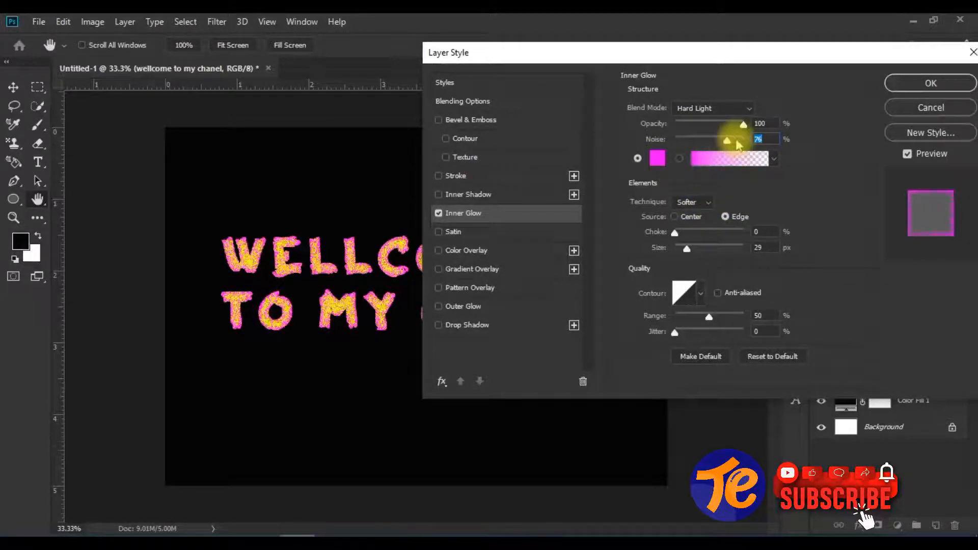
left_click_drag(728, 141, 657, 148)
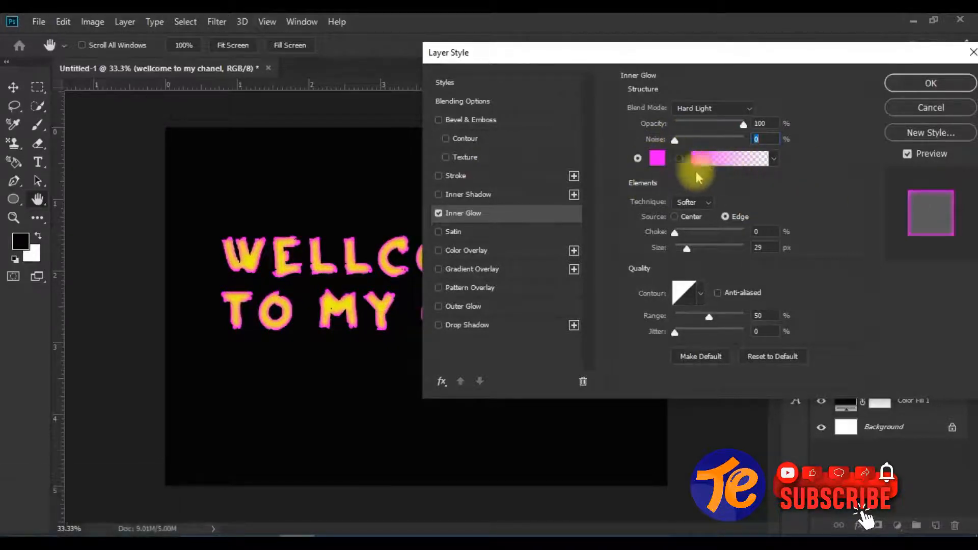
Switch the Inner Glow to a gradient and try presets such as Greens and Noisy Spectrum.
left_click(680, 158)
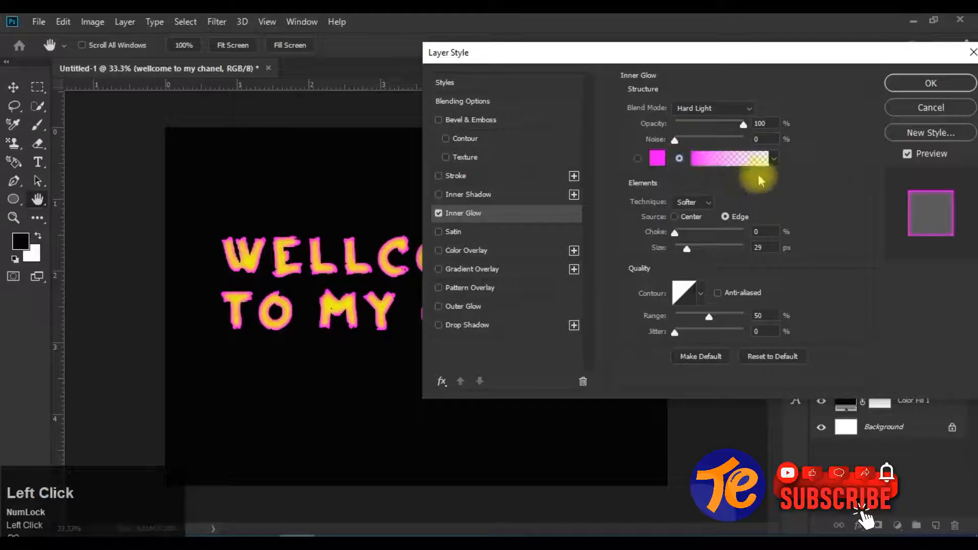
left_click(713, 161)
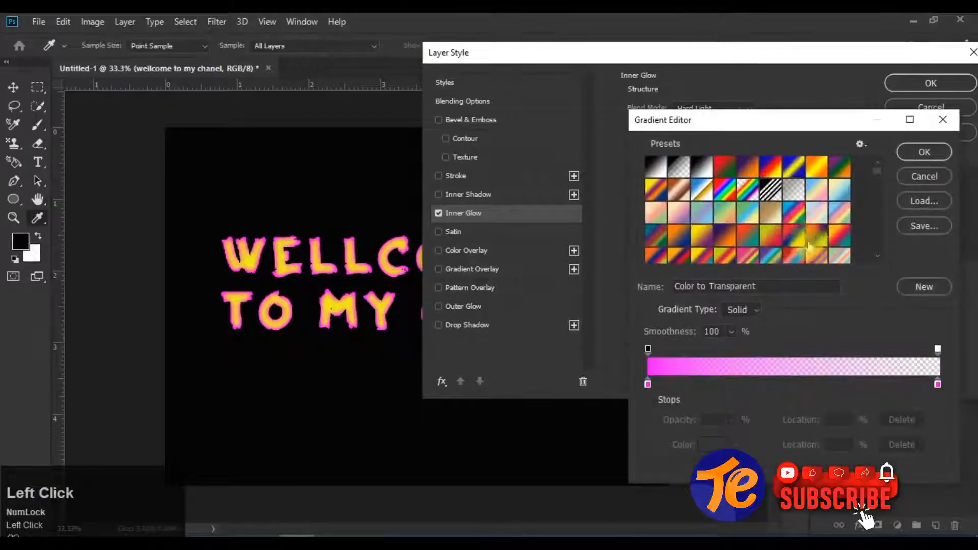
scroll(784, 231, "down", 1)
scroll(784, 231, "down", 3)
left_click(741, 235)
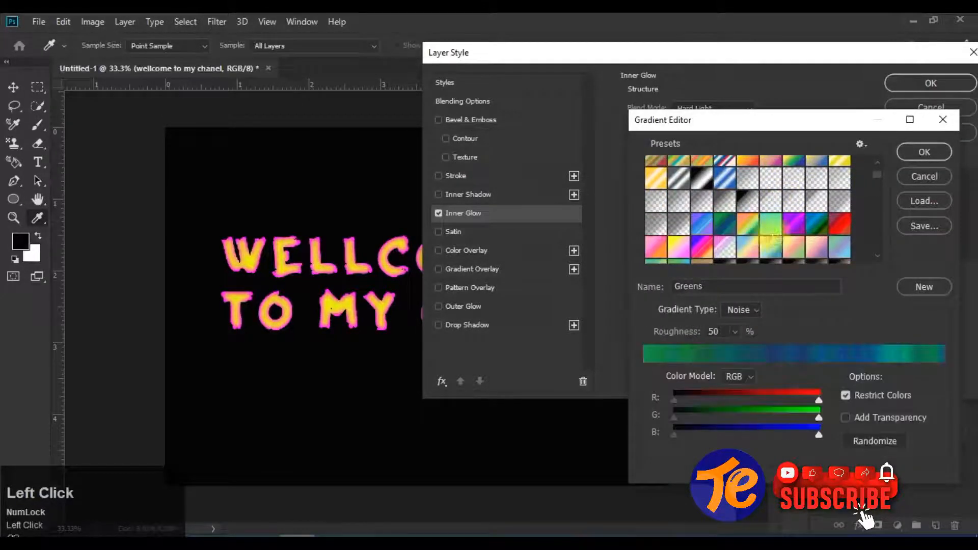
left_click(778, 236)
left_click(695, 249)
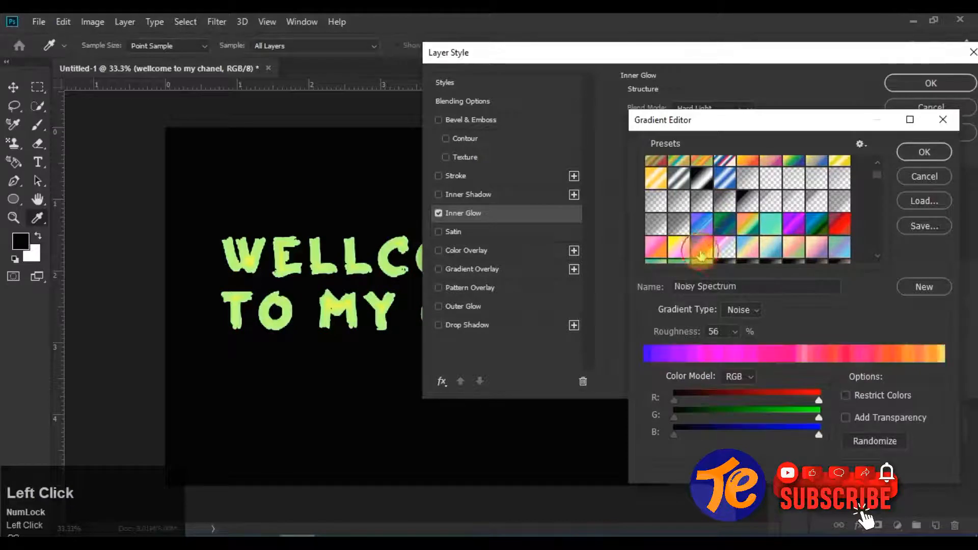
Try the Blue-Selenium 2 and Droid Eye - R gradient presets on the Inner Glow.
scroll(775, 242, "down", 3)
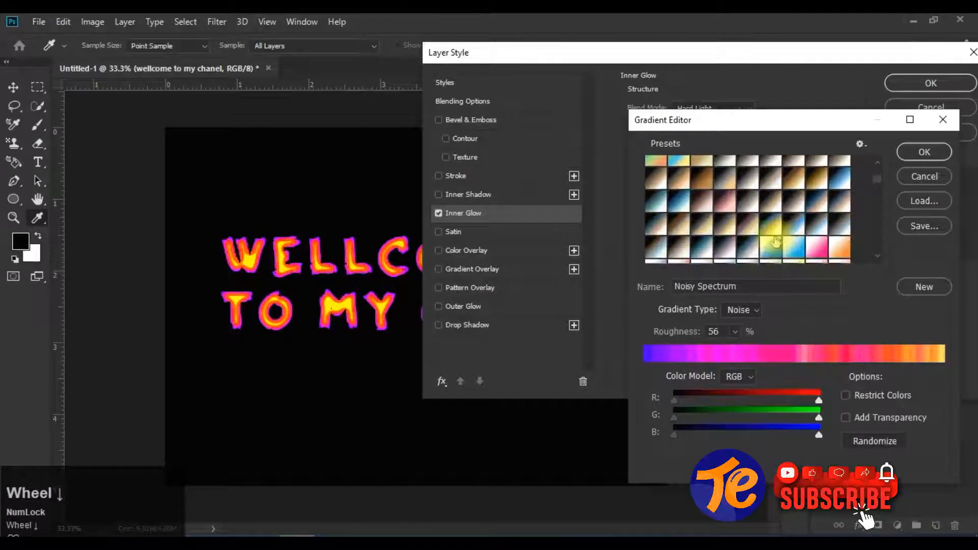
left_click(814, 225)
left_click(821, 226)
scroll(815, 228, "down", 3)
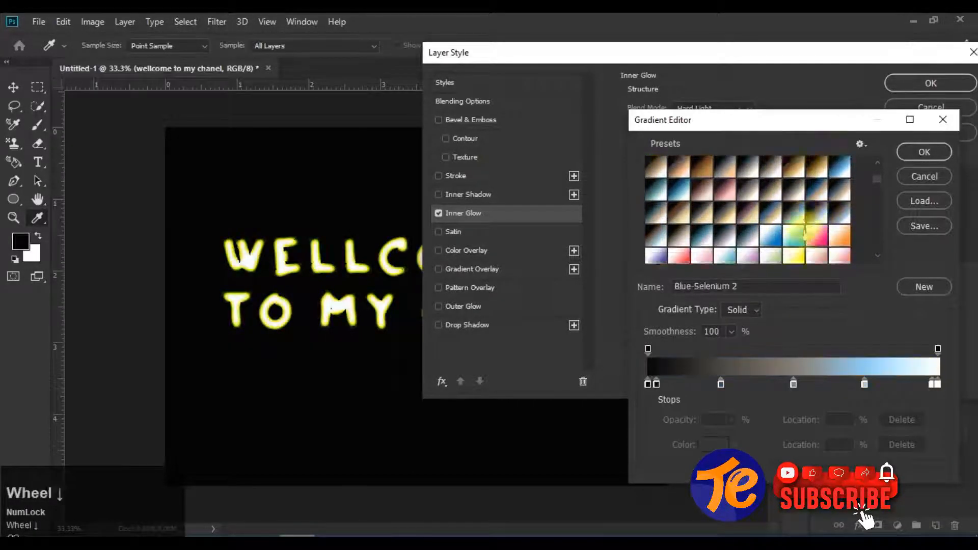
left_click(679, 218)
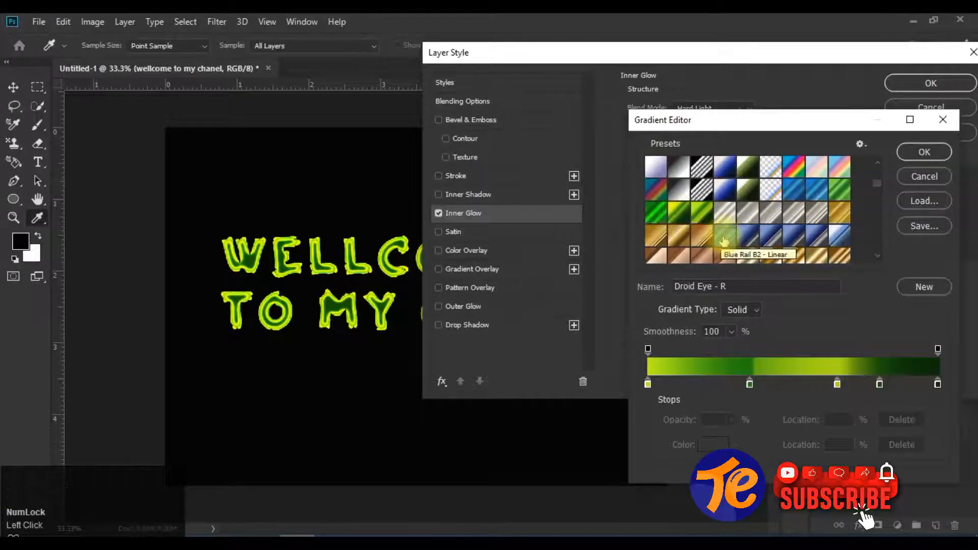
Try a yellow-and-brown gradient preset and set its first inner brown stop to a location of 32%.
scroll(743, 242, "down", 5)
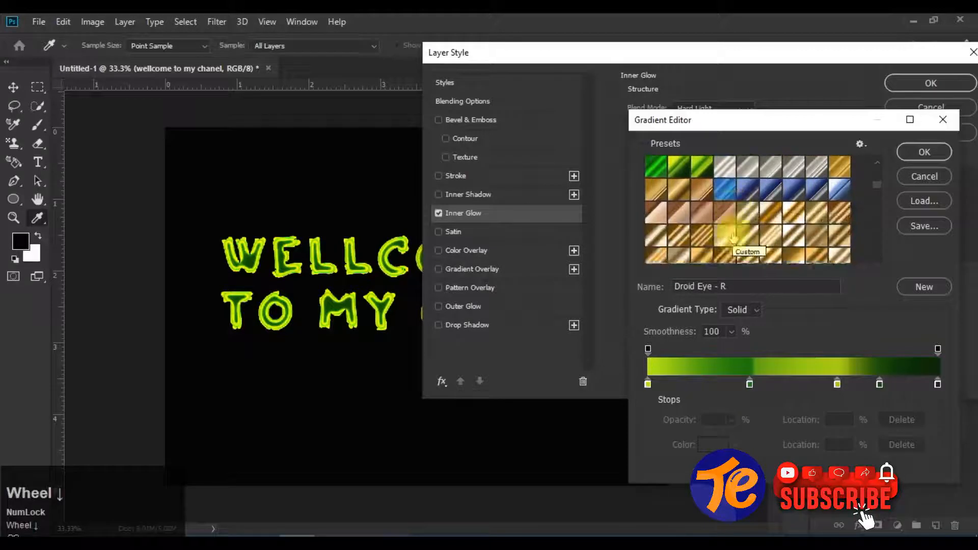
left_click(705, 229)
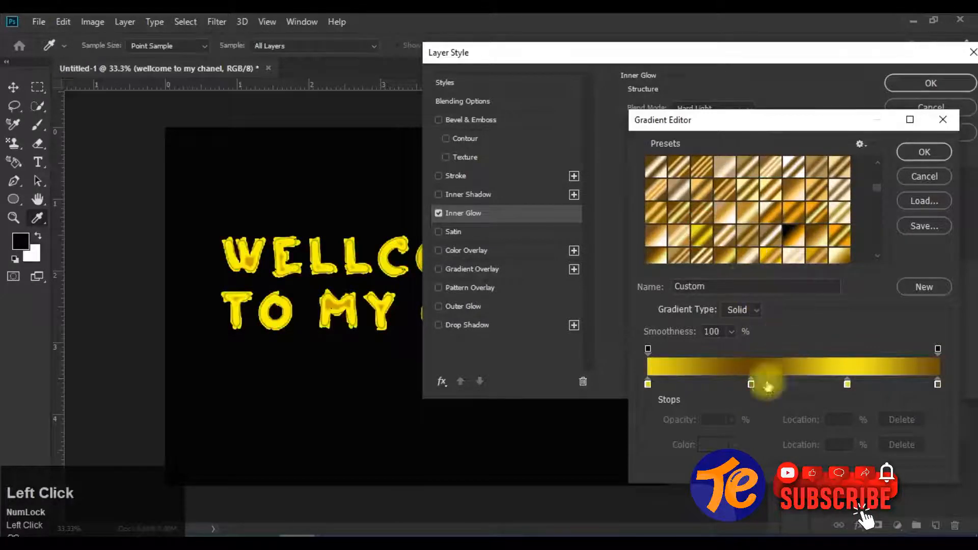
mouse_move(750, 383)
left_mouse_down()
mouse_move(764, 386)
mouse_move(736, 383)
mouse_move(790, 383)
mouse_move(740, 383)
left_mouse_up()
Try the red presets dooffy.com_gradients_random_set_010 and dooffy.com_gradients_random_set_009 as the Inner Glow gradient.
scroll(771, 235, "down", 5)
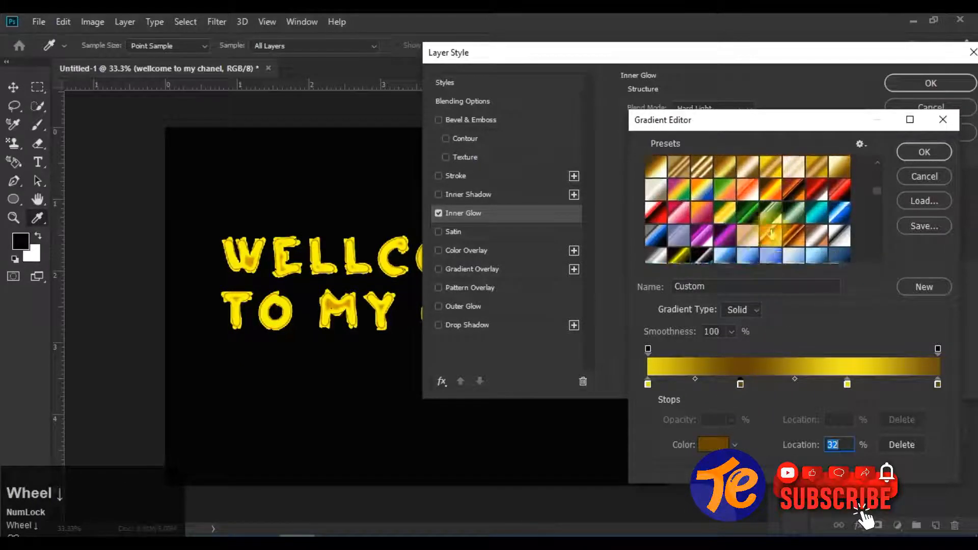
left_click(655, 203)
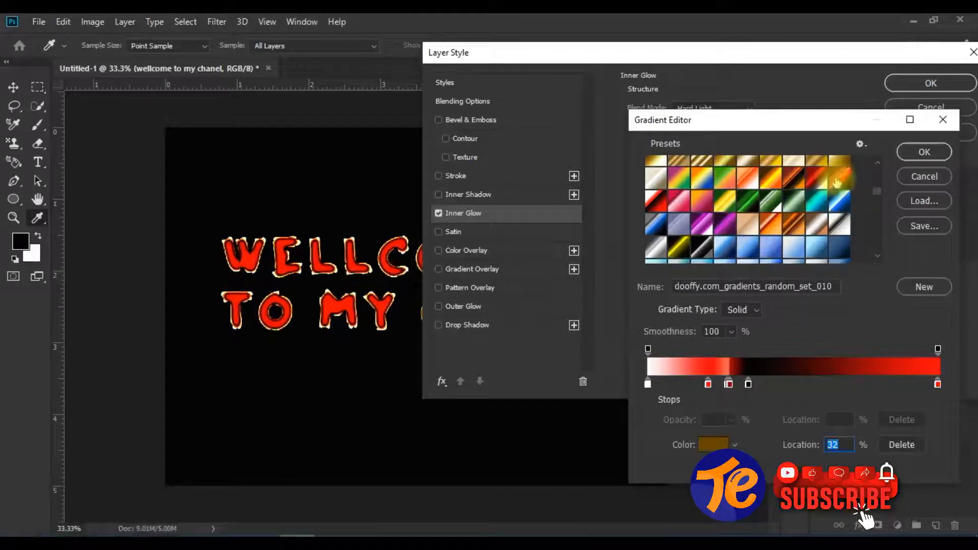
left_click(838, 179)
Compare several dark blue, blue-violet and pale lavender gradient presets on the Inner Glow.
scroll(772, 234, "down", 4)
scroll(772, 234, "down", 1)
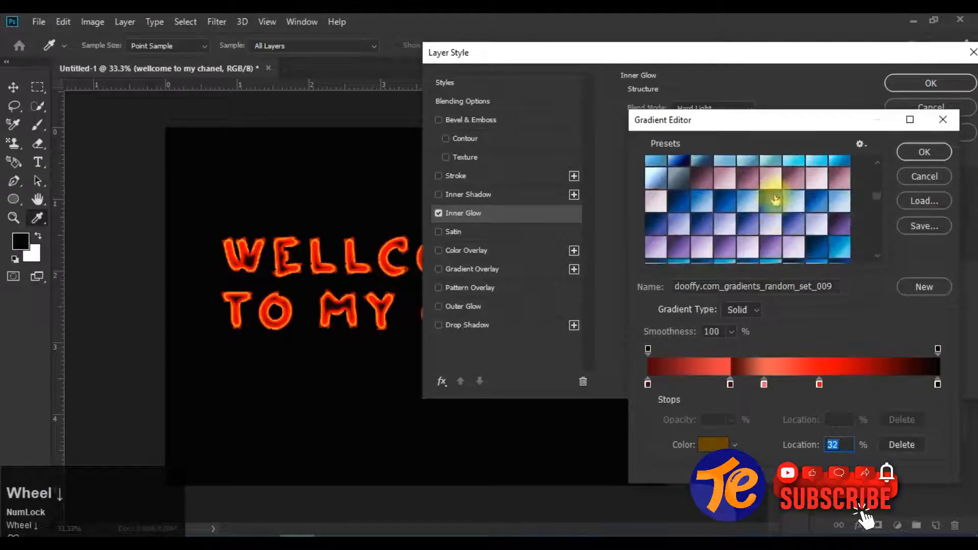
left_click(771, 202)
left_click(747, 203)
left_click(680, 203)
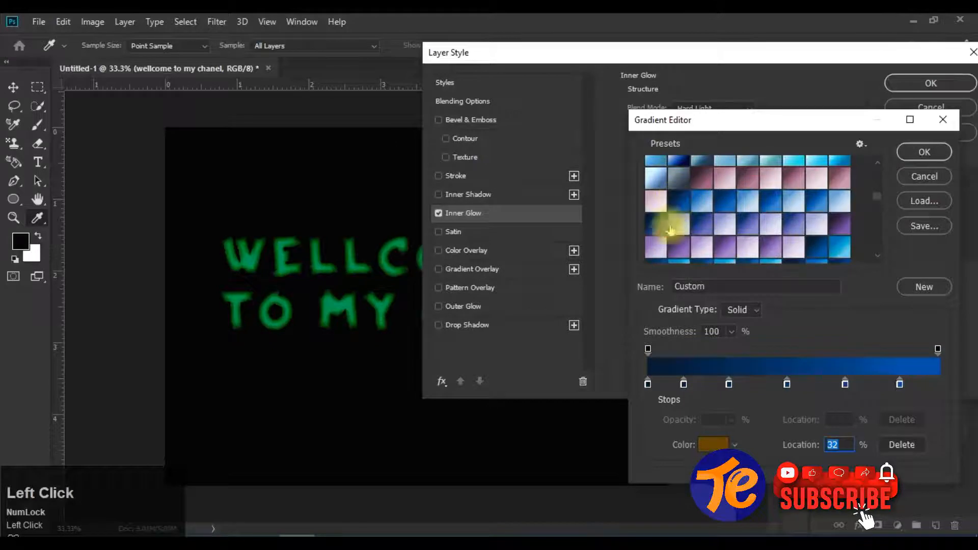
left_click(673, 225)
left_click(732, 233)
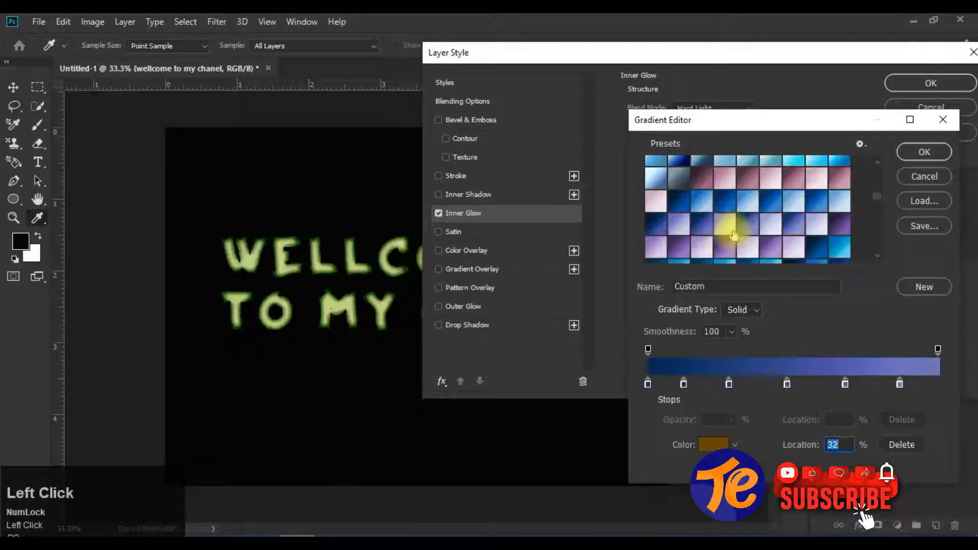
left_click(770, 232)
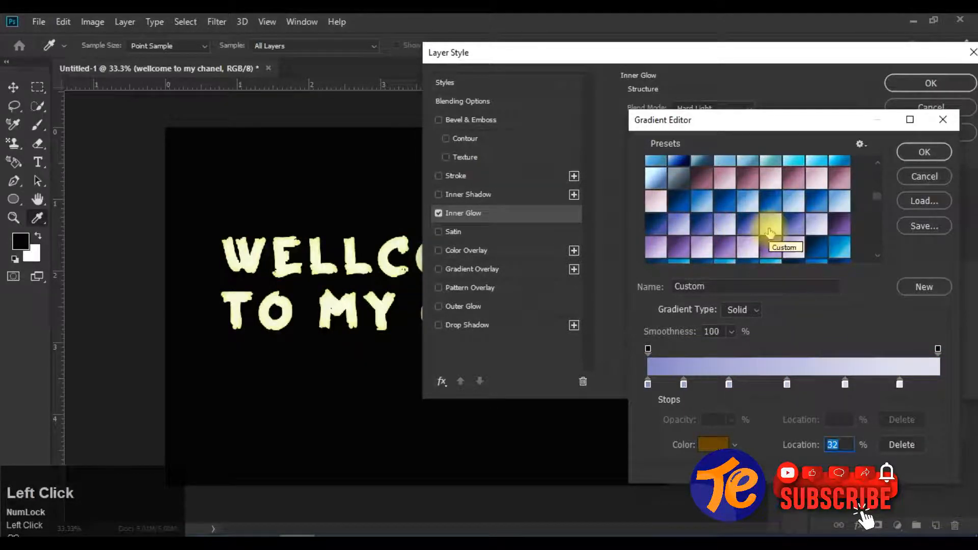
left_click(769, 232)
left_click(750, 224)
left_click(778, 224)
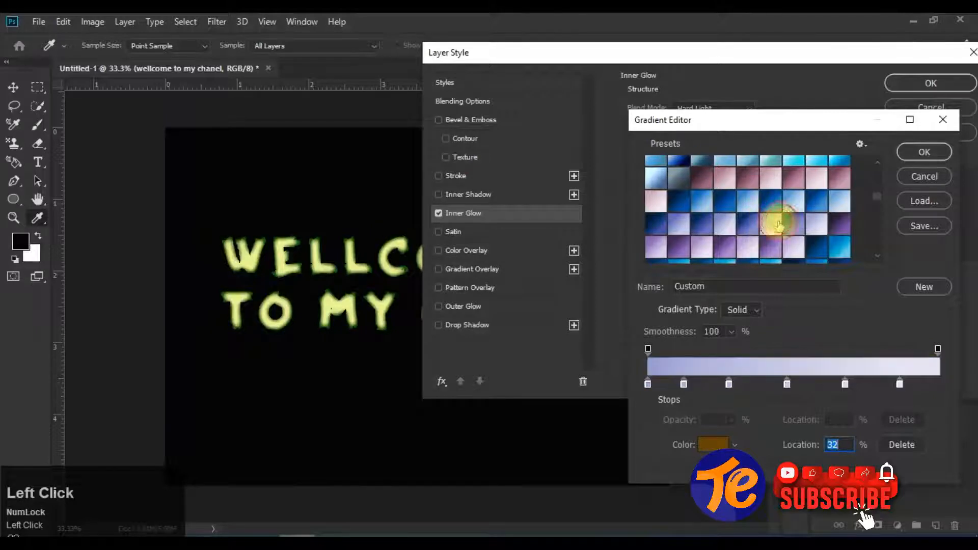
left_click(812, 227)
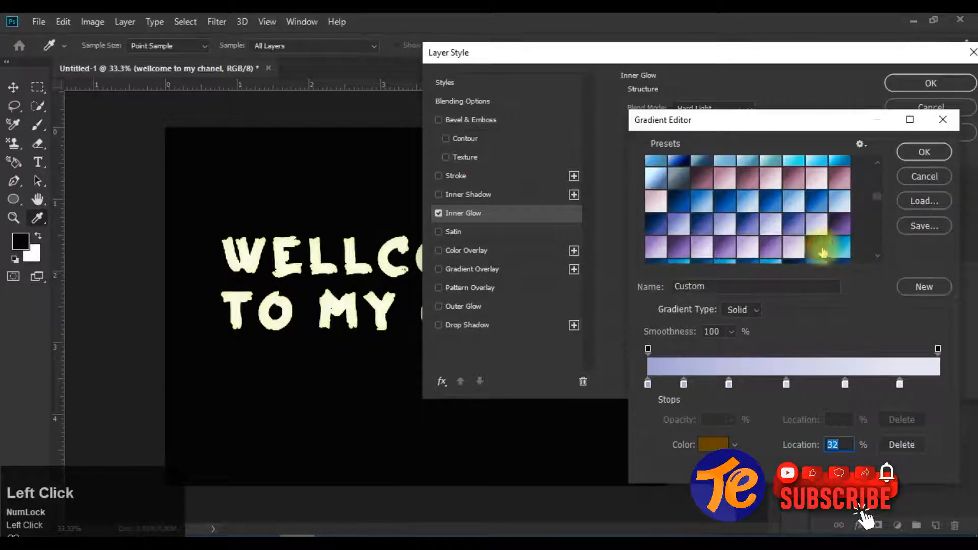
left_click(787, 223)
Try gold presets and apply a red, dark and white gradient, and return the Inner Glow to its solid magenta color.
scroll(786, 230, "up", 4)
scroll(786, 230, "up", 1)
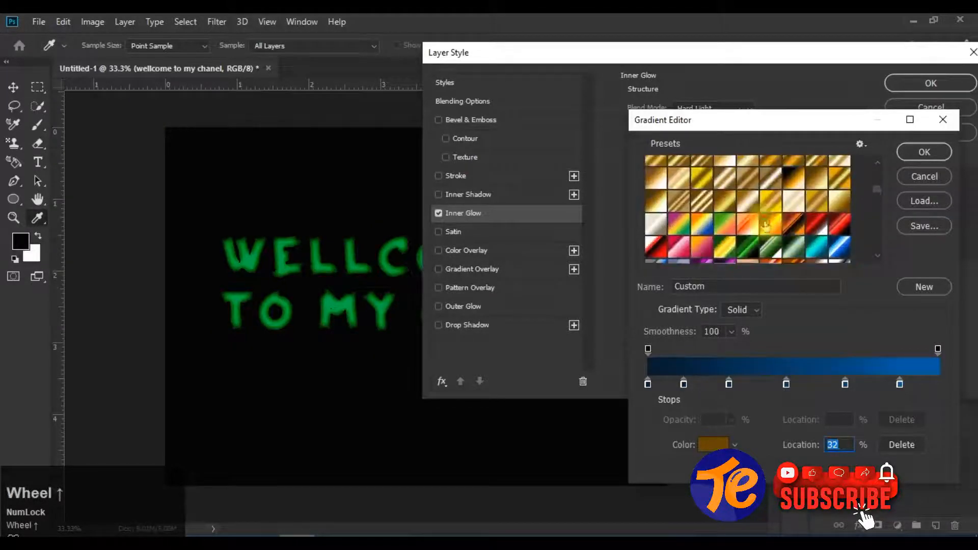
left_click(773, 210)
left_click(773, 209)
left_click(810, 223)
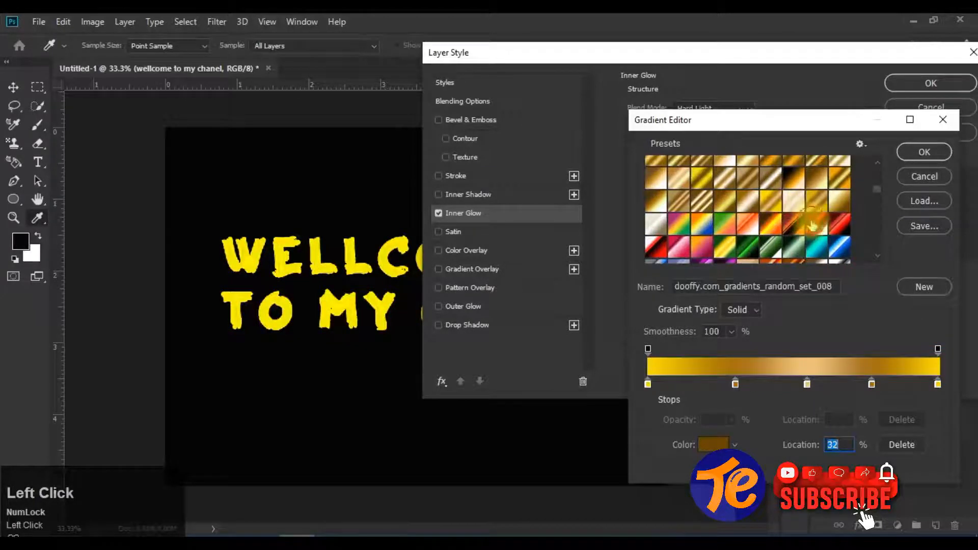
left_click(924, 152)
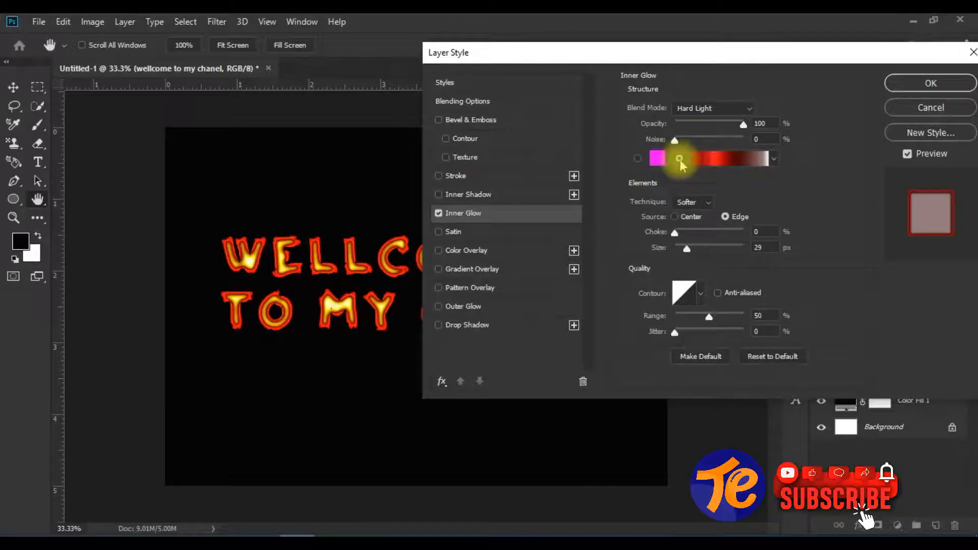
left_click(637, 158)
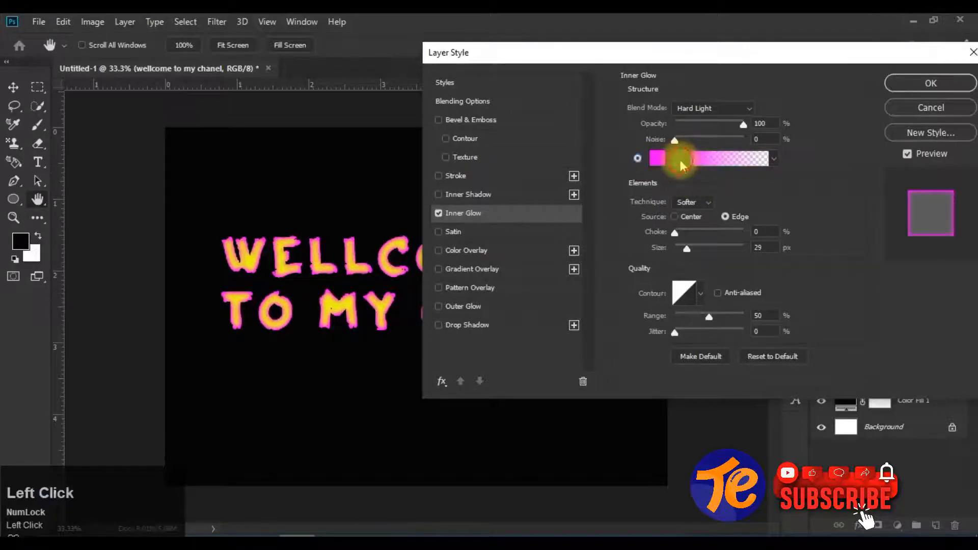
Try the Blue, Red, Yellow preset and apply the Yellow, Violet, Red, Teal gradient to the Inner Glow.
left_click(731, 158)
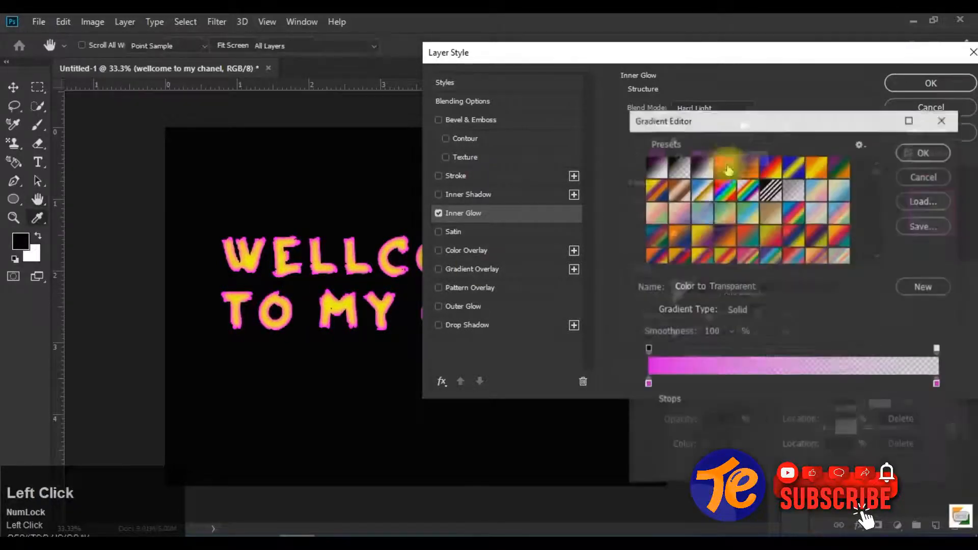
left_click(770, 167)
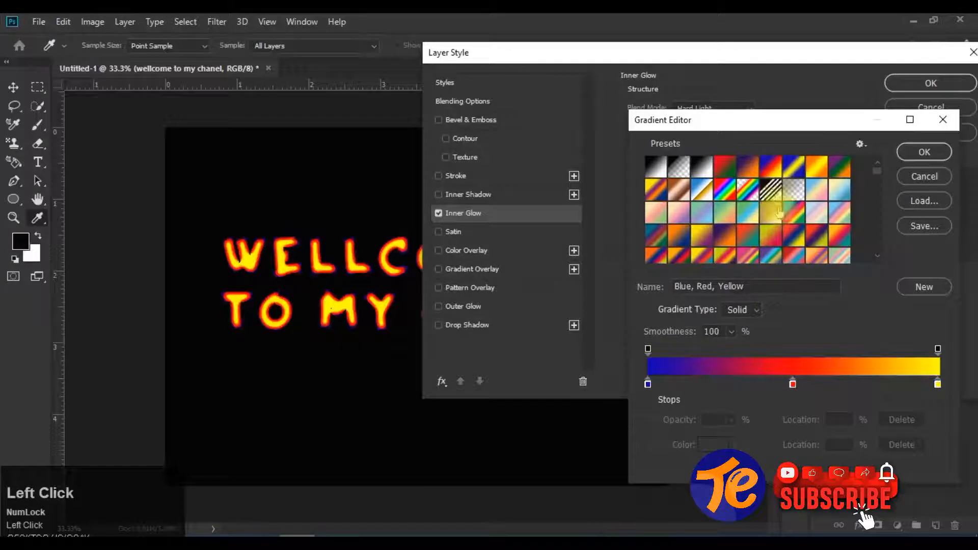
scroll(759, 219, "down", 4)
left_click(724, 209)
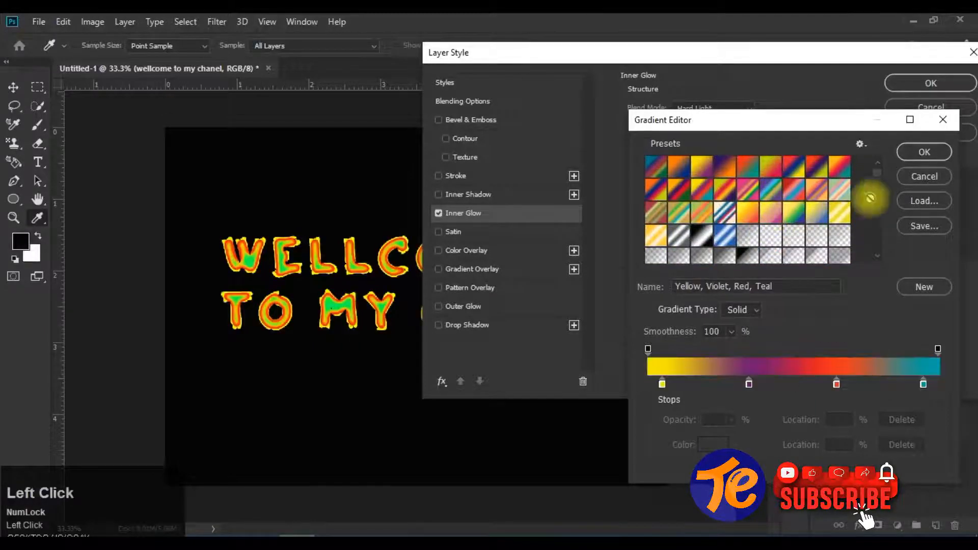
left_click(931, 152)
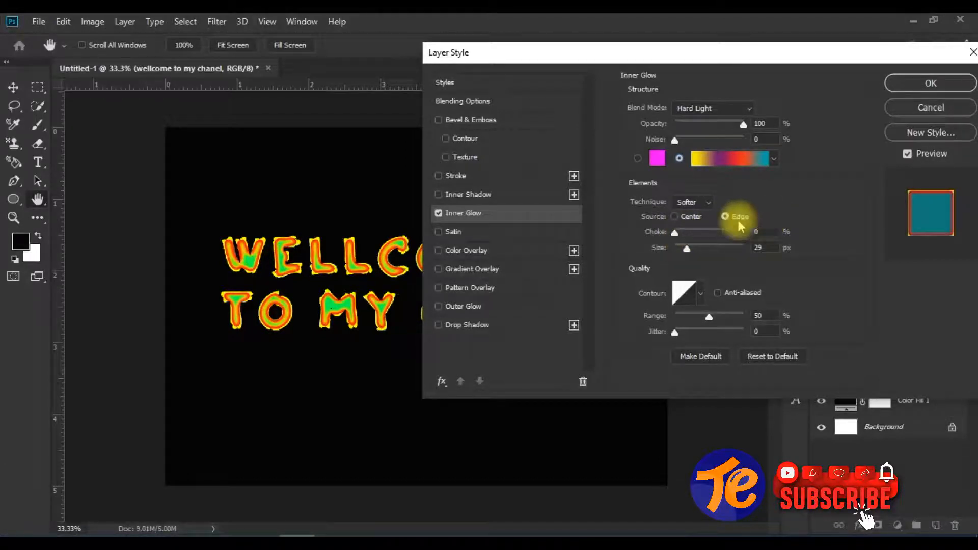
Try the Precise technique for the Inner Glow and return it to Softer.
left_click(696, 202)
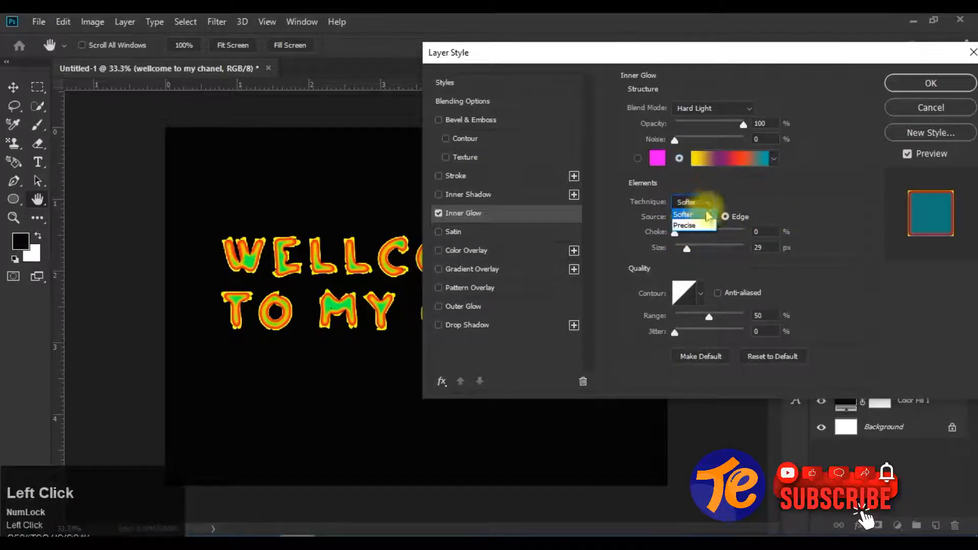
left_click(700, 228)
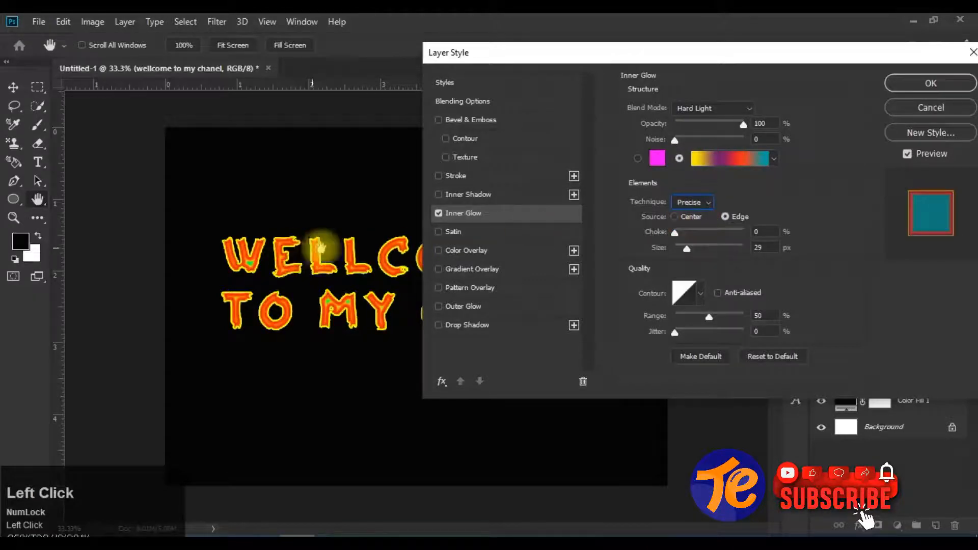
left_click(709, 207)
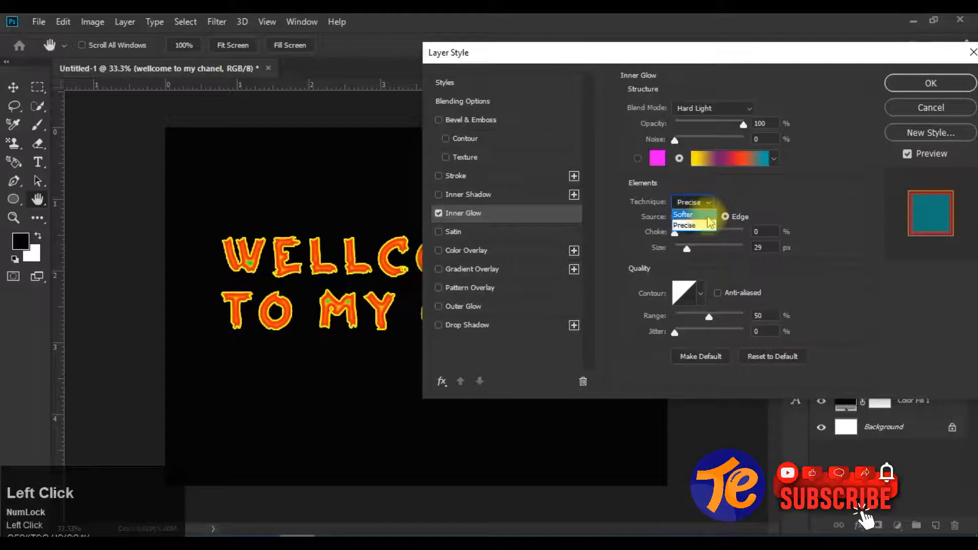
left_click(704, 218)
left_click(701, 204)
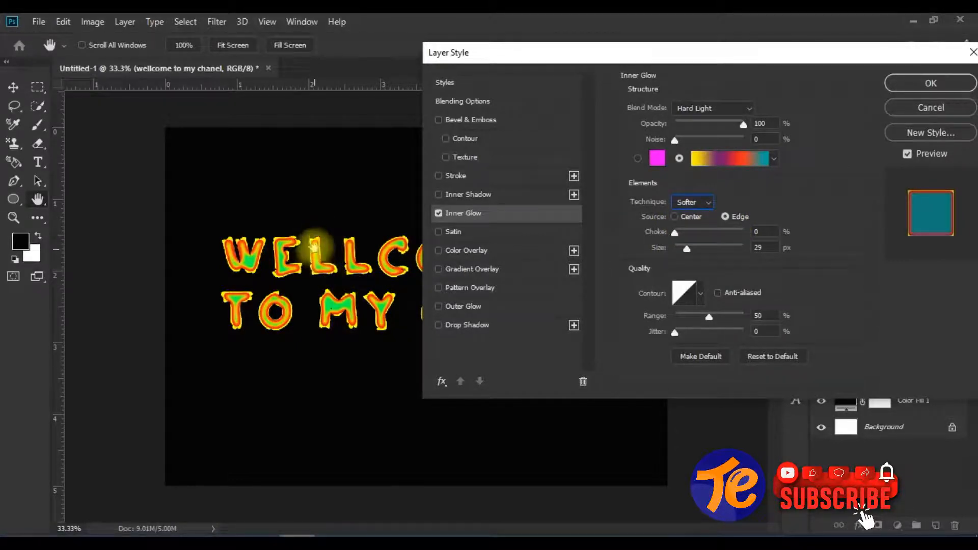
Set the Inner Glow source to Center and its size to 18 px.
left_click(674, 217)
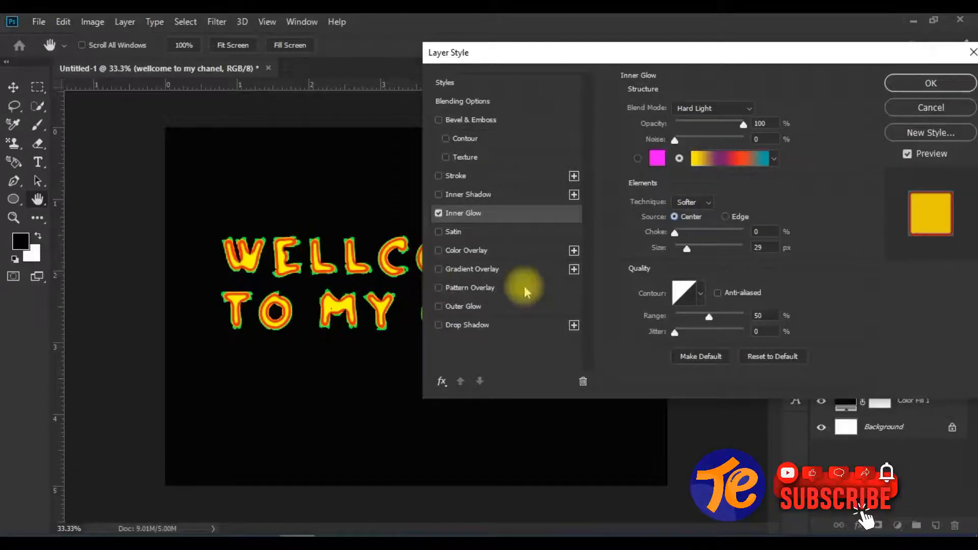
left_click_drag(667, 235, 686, 248)
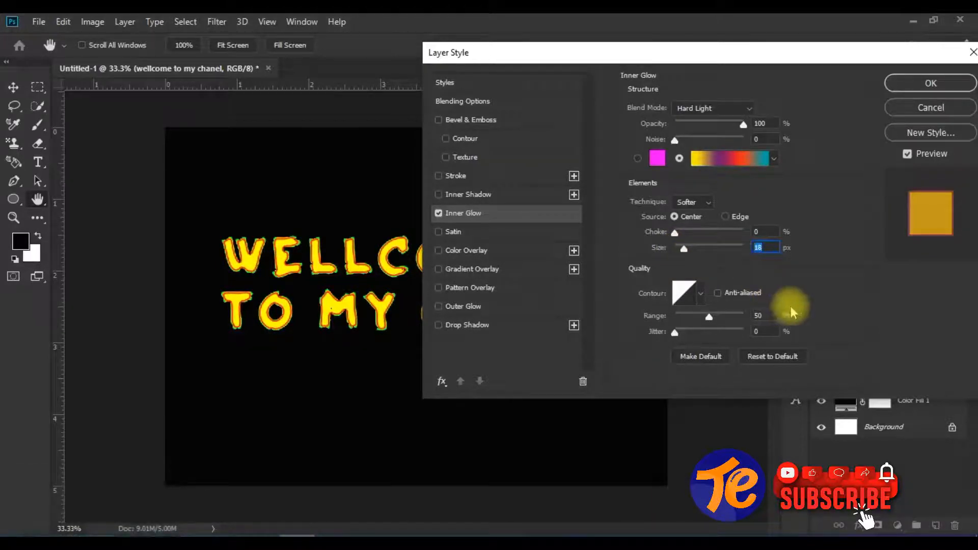
Try the available contour shapes on the Inner Glow, choose the double-ring contour and apply the layer style.
left_click(701, 295)
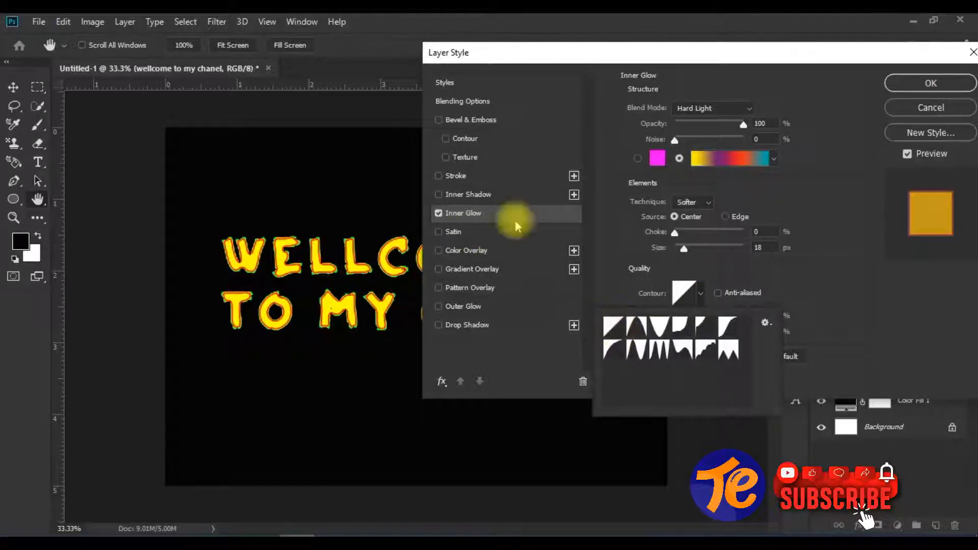
left_click(637, 330)
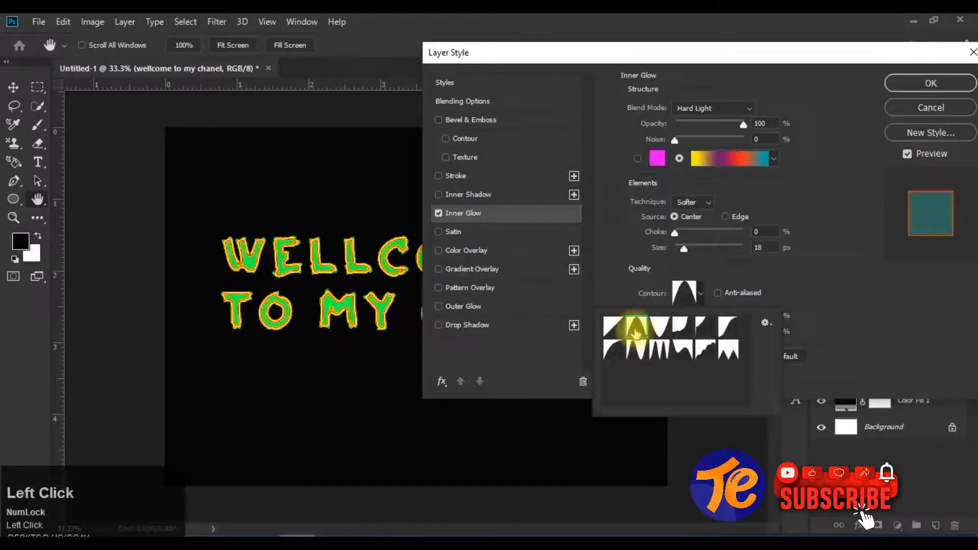
left_click(662, 331)
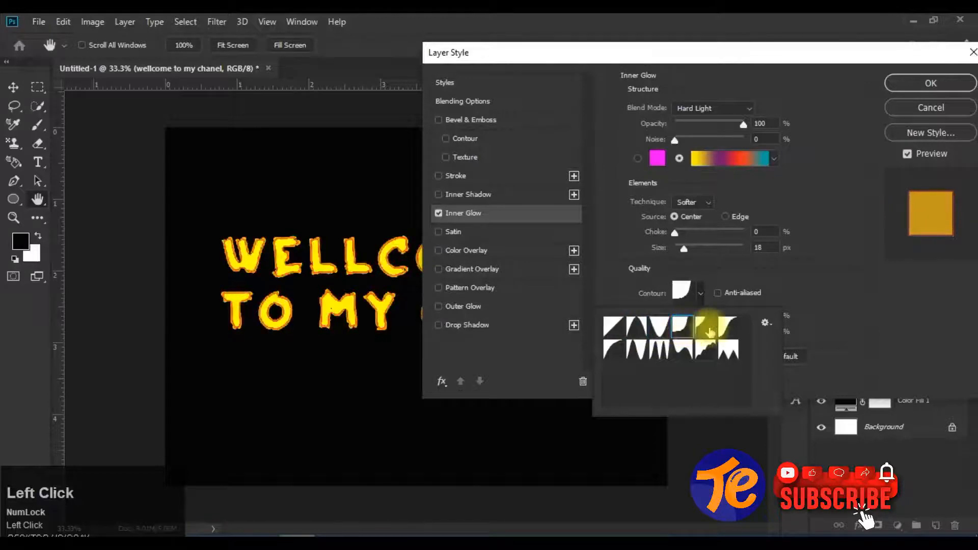
left_click(731, 326)
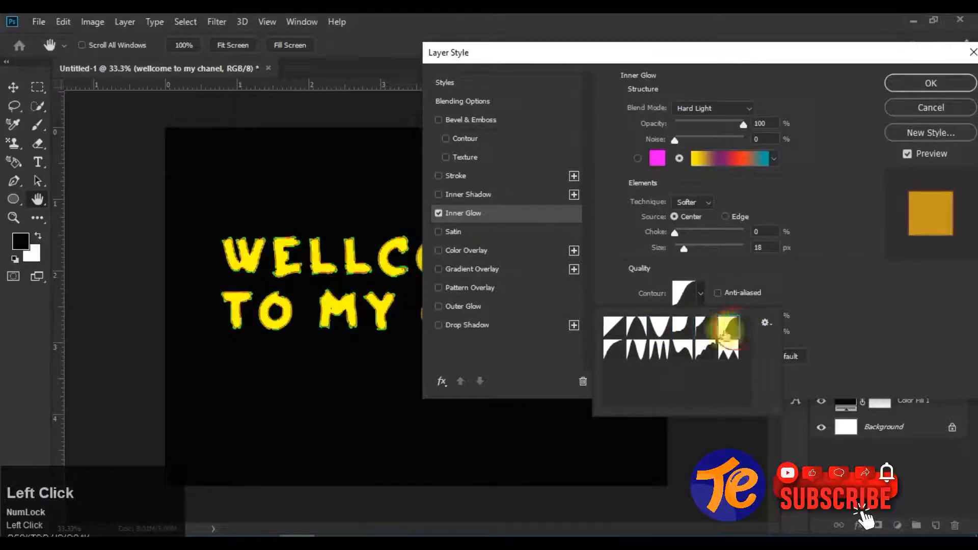
left_click(615, 348)
left_click(637, 349)
left_click(658, 352)
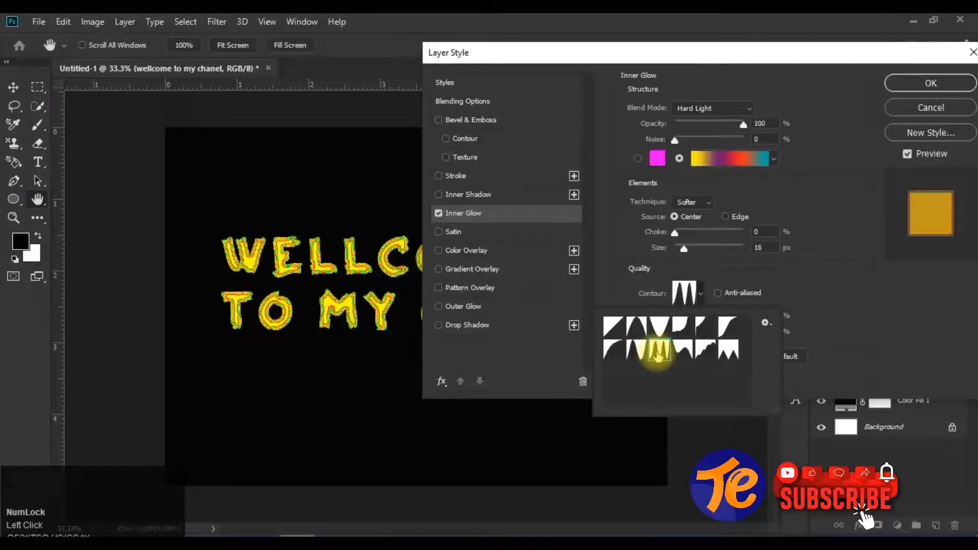
left_click(685, 349)
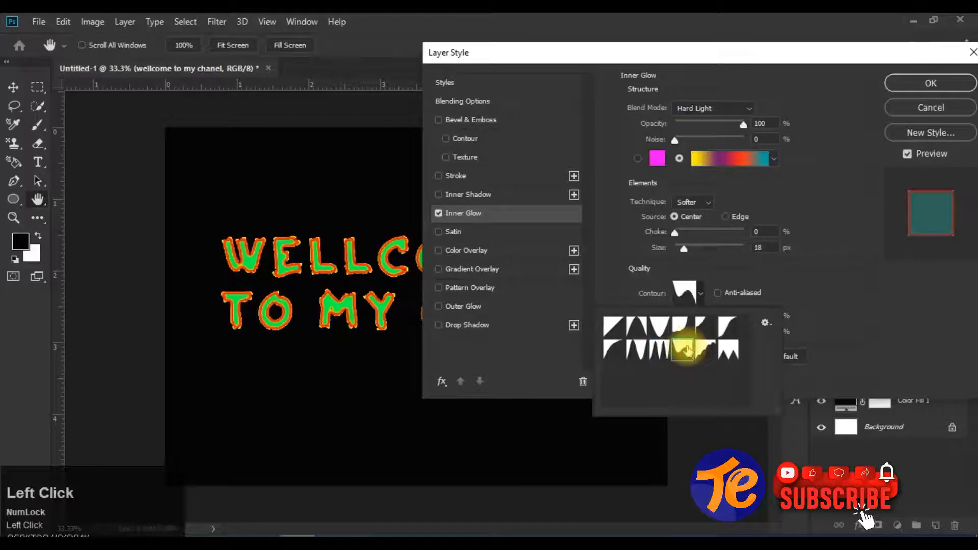
left_click(705, 350)
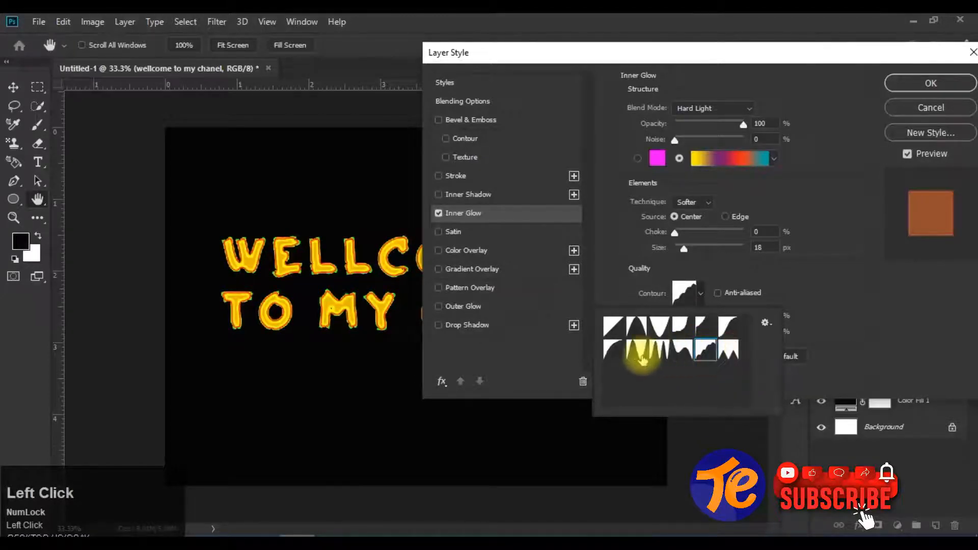
left_click(658, 351)
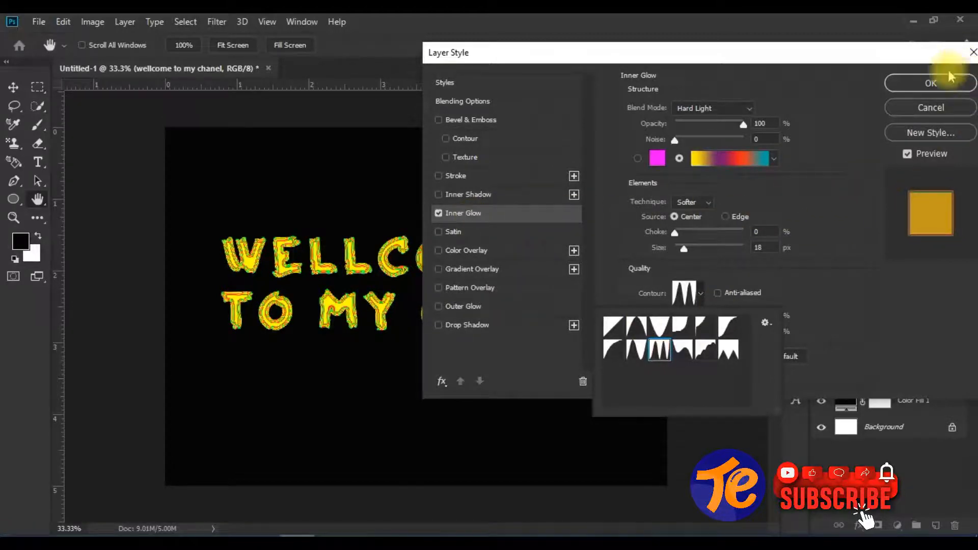
left_click(931, 83)
left_click(931, 83)
Examine the contoured Inner Glow on the letters up close and across the whole two-line text.
scroll(436, 285, "up", 6)
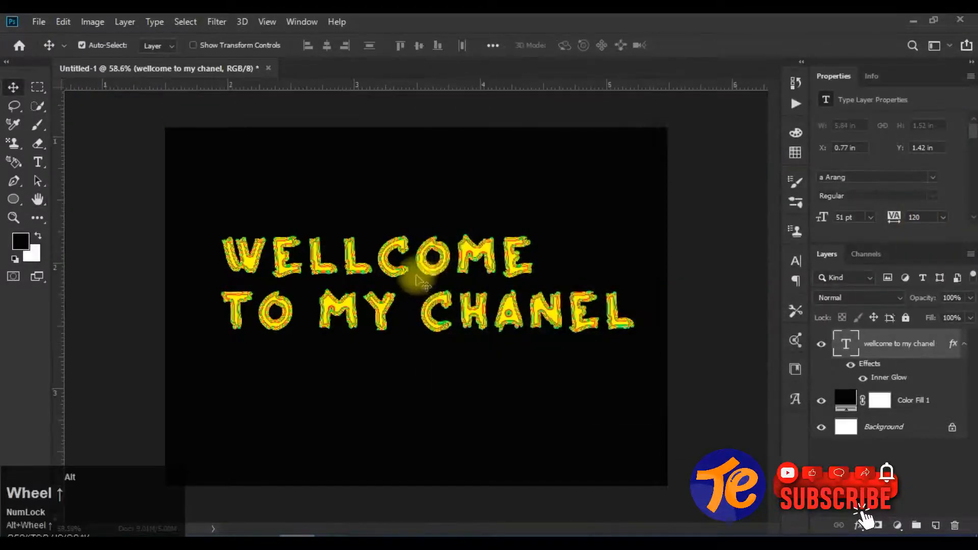
scroll(512, 227, "down", 4)
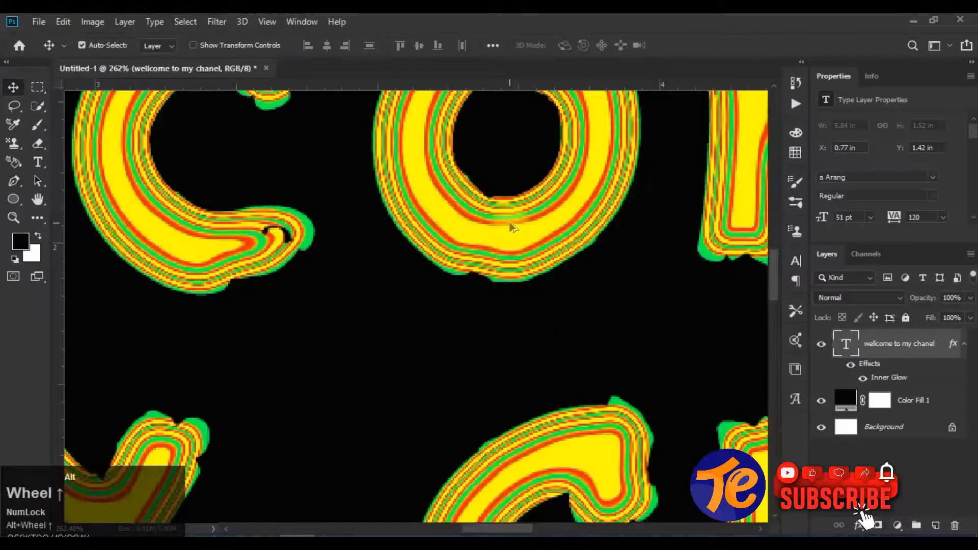
scroll(512, 226, "down", 2)
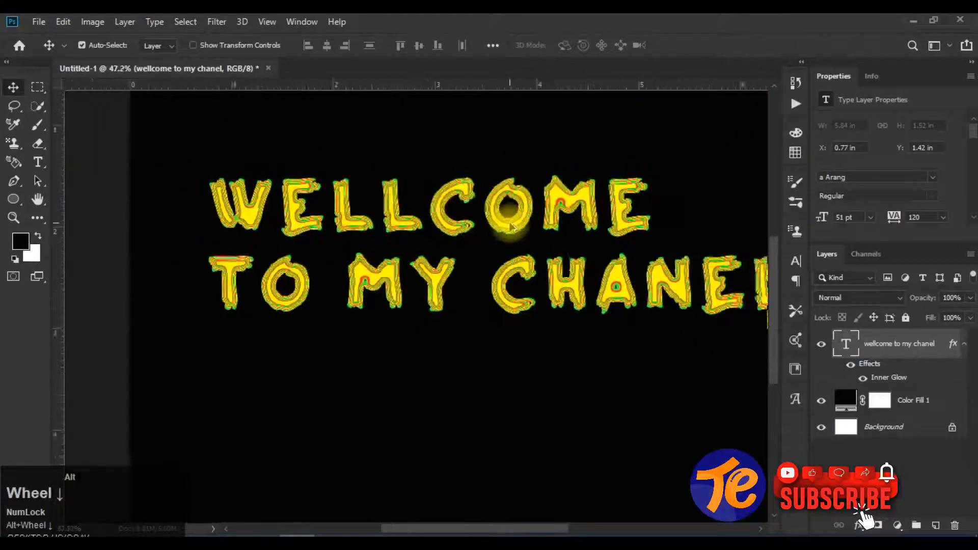
scroll(530, 240, "up", 4)
scroll(519, 248, "up", 2)
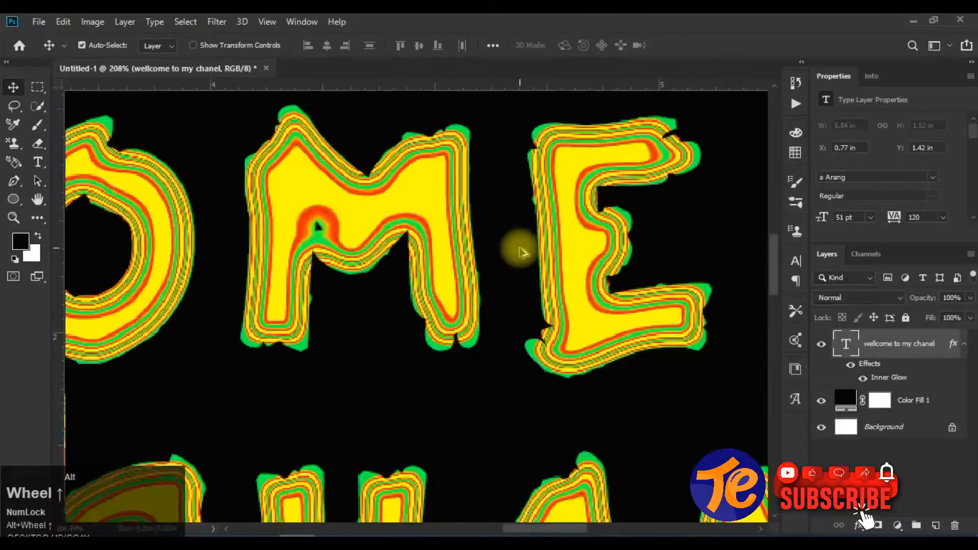
scroll(522, 251, "down", 5)
scroll(519, 254, "down", 1)
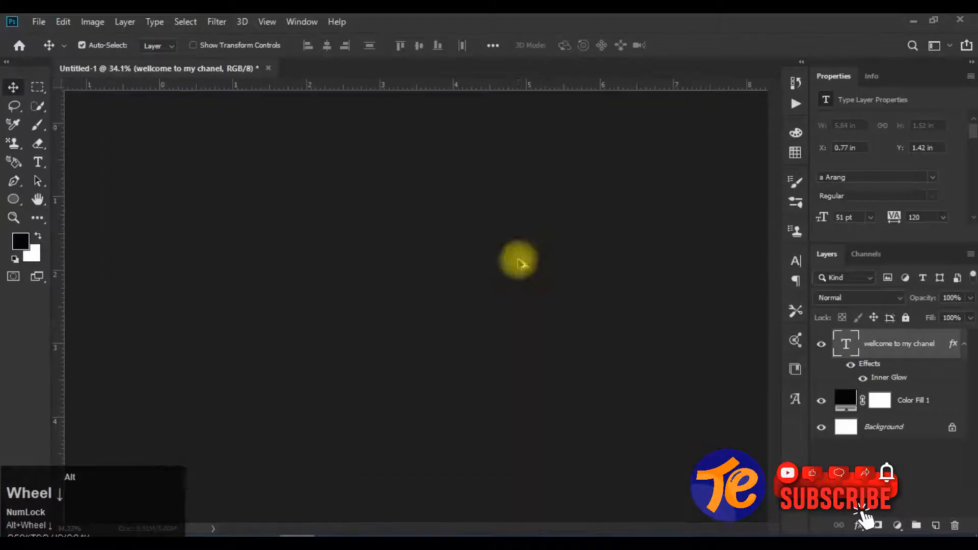
scroll(517, 250, "up", 1)
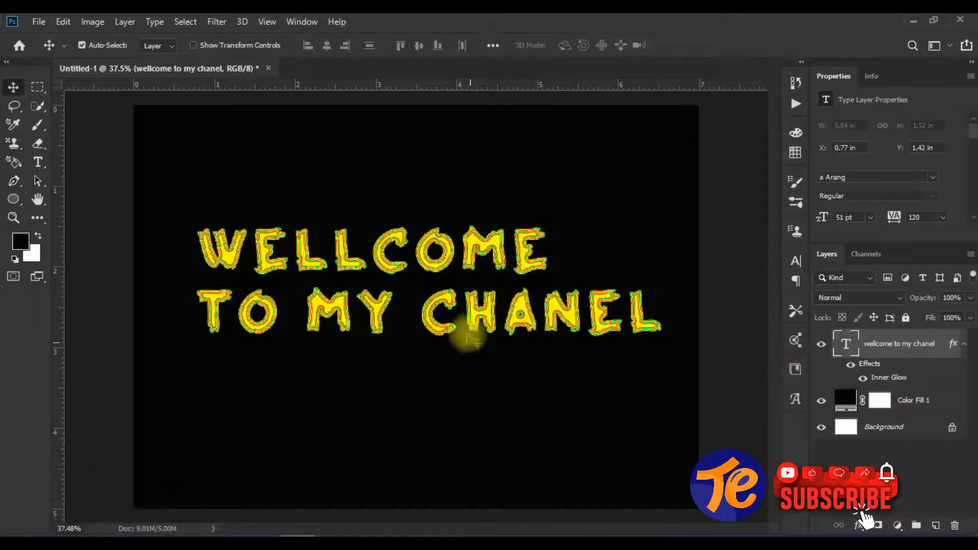
Reopen the text layer's Inner Glow settings and set the range to 59% and the jitter to 33%.
double_click(888, 382)
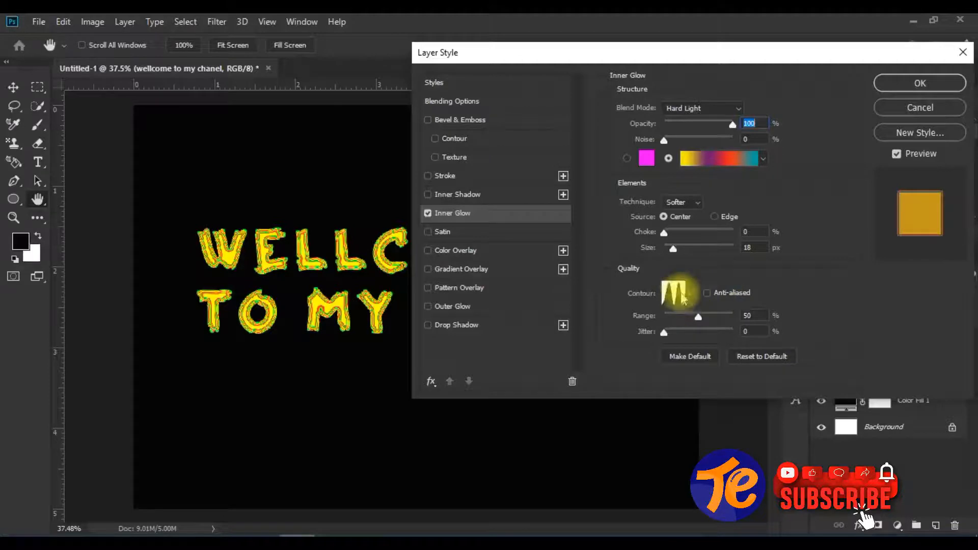
left_click_drag(681, 59, 713, 53)
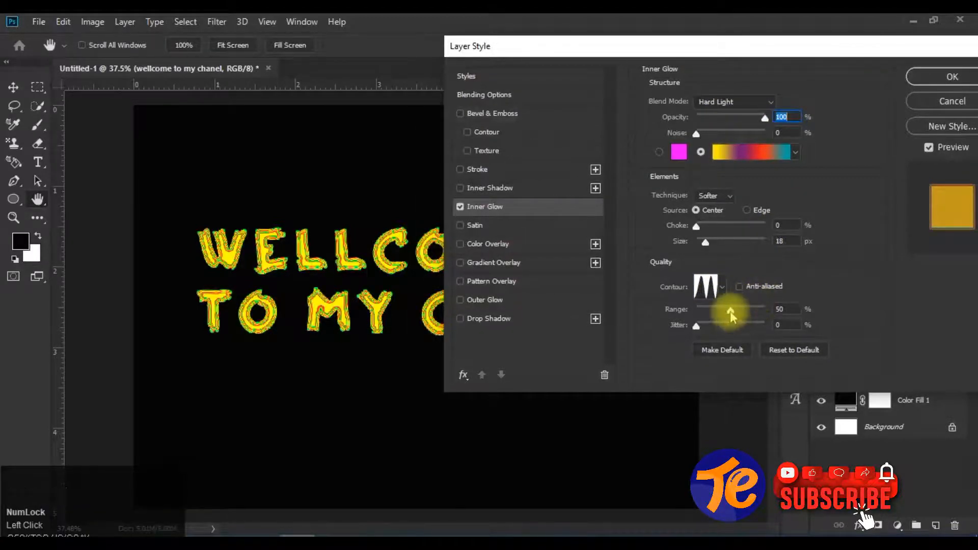
mouse_move(730, 312)
left_mouse_down()
mouse_move(709, 315)
mouse_move(770, 302)
mouse_move(702, 307)
mouse_move(748, 296)
mouse_move(711, 305)
mouse_move(735, 301)
mouse_move(766, 314)
mouse_move(695, 326)
mouse_move(745, 321)
mouse_move(705, 316)
mouse_move(738, 311)
left_mouse_up()
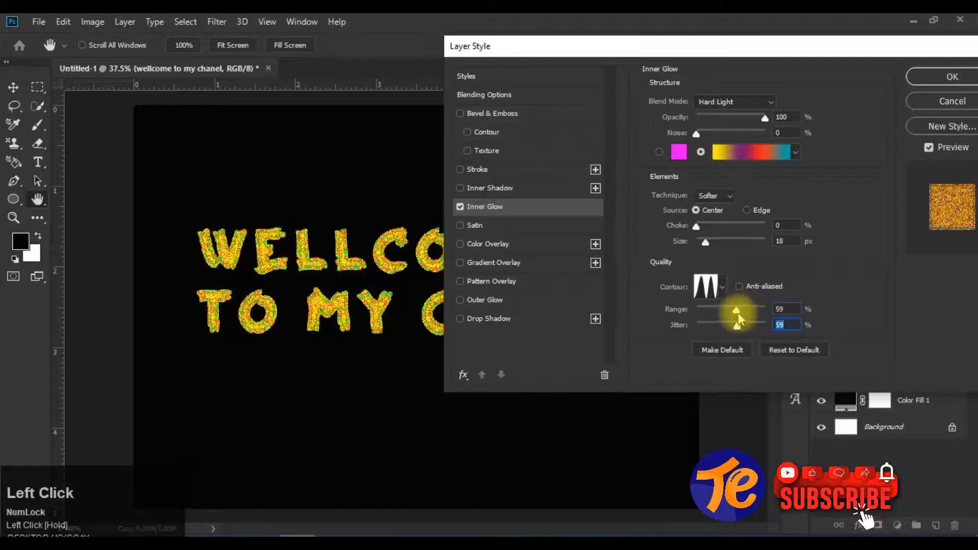
mouse_move(738, 328)
left_mouse_down()
mouse_move(711, 326)
mouse_move(720, 325)
left_mouse_up()
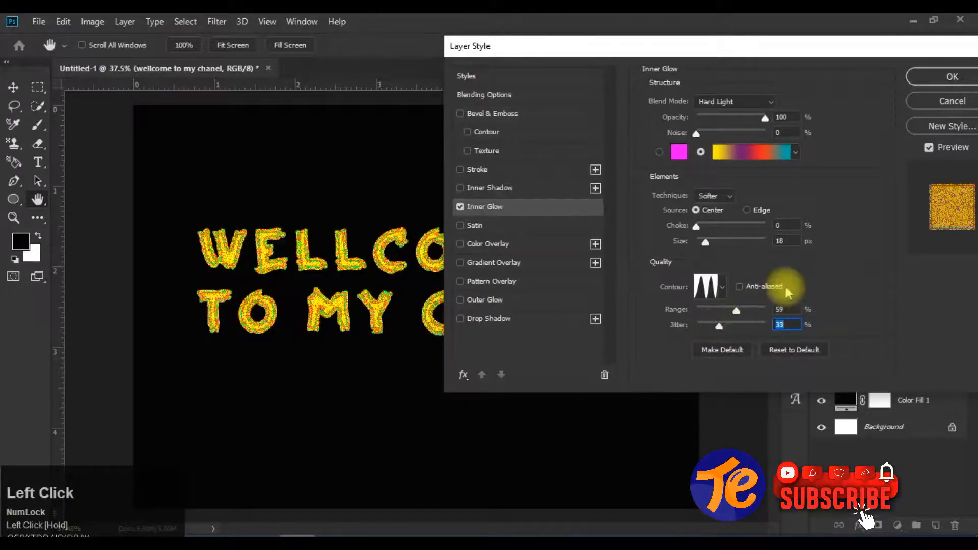
Compare the text with the Inner Glow switched off and back on.
left_click(502, 209)
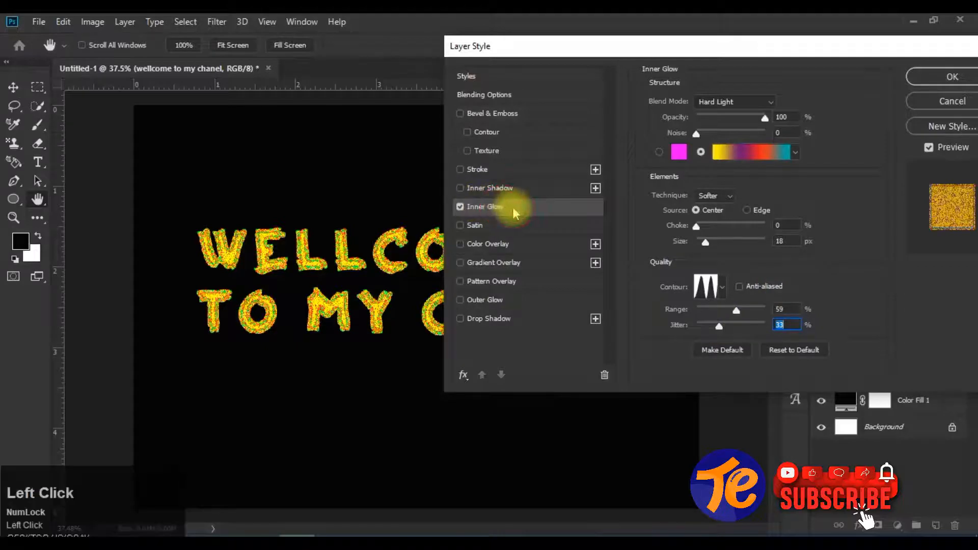
left_click(461, 208)
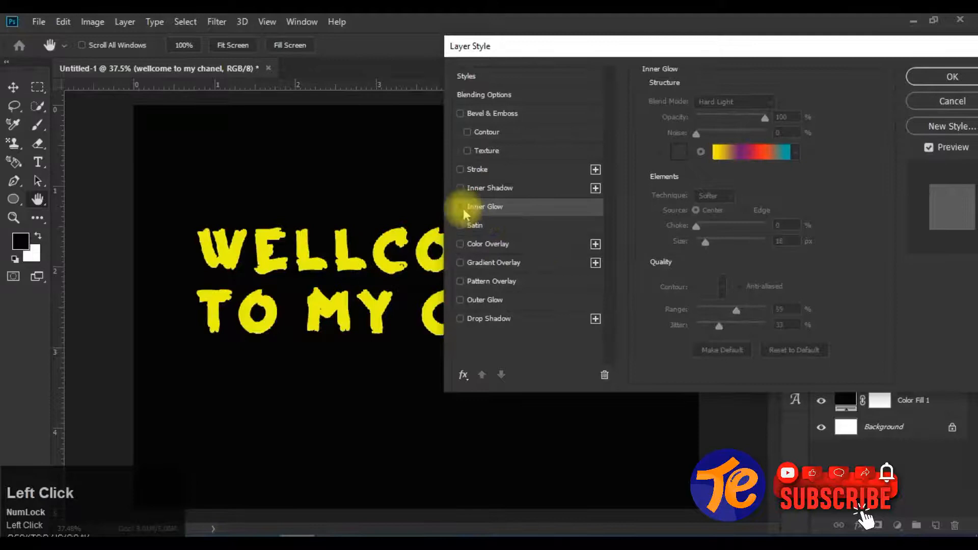
left_click(460, 208)
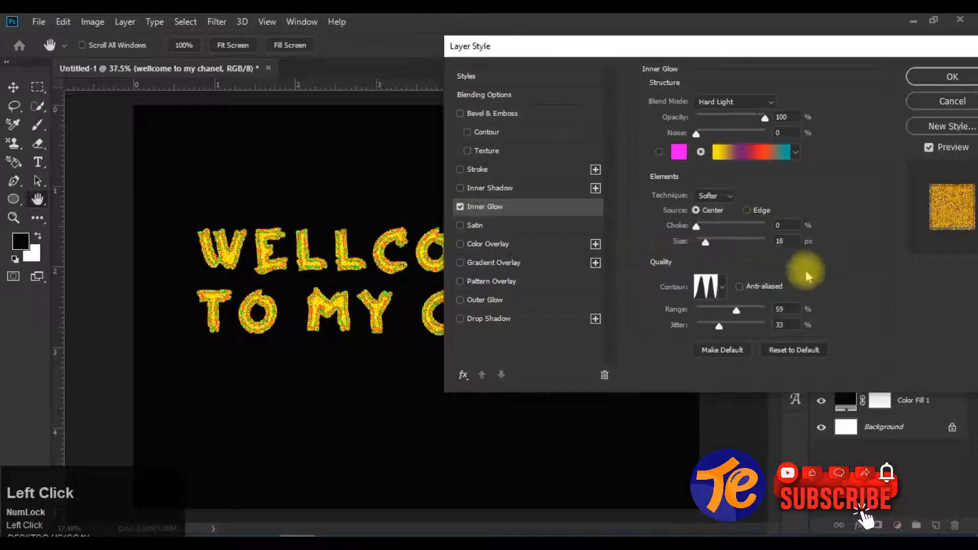
Try the cone contour on the Inner Glow and switch it to the linear contour.
left_click(722, 287)
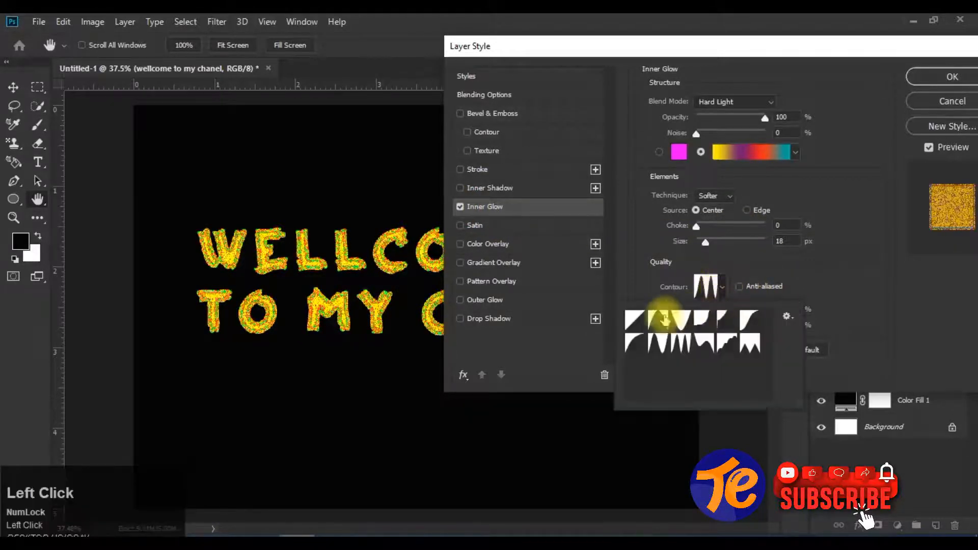
left_click(657, 319)
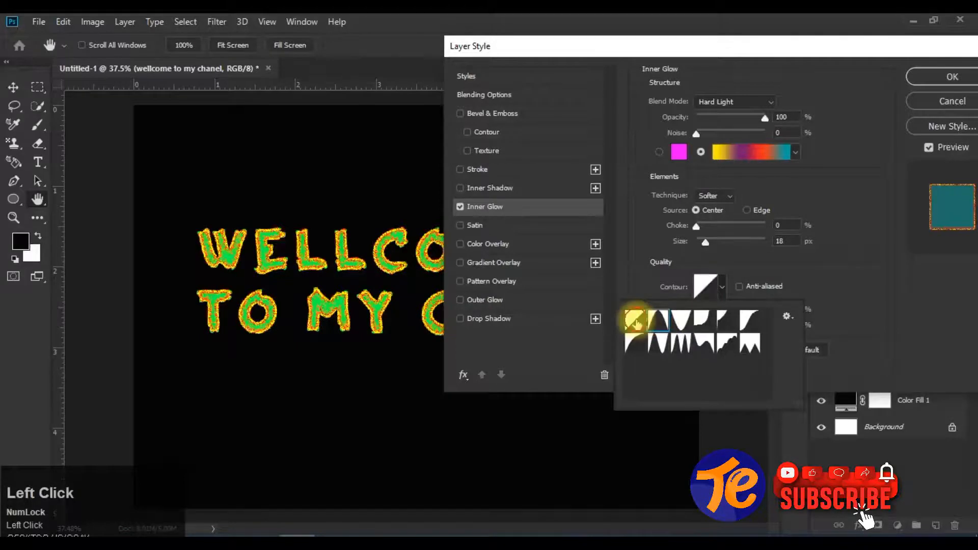
left_click(635, 320)
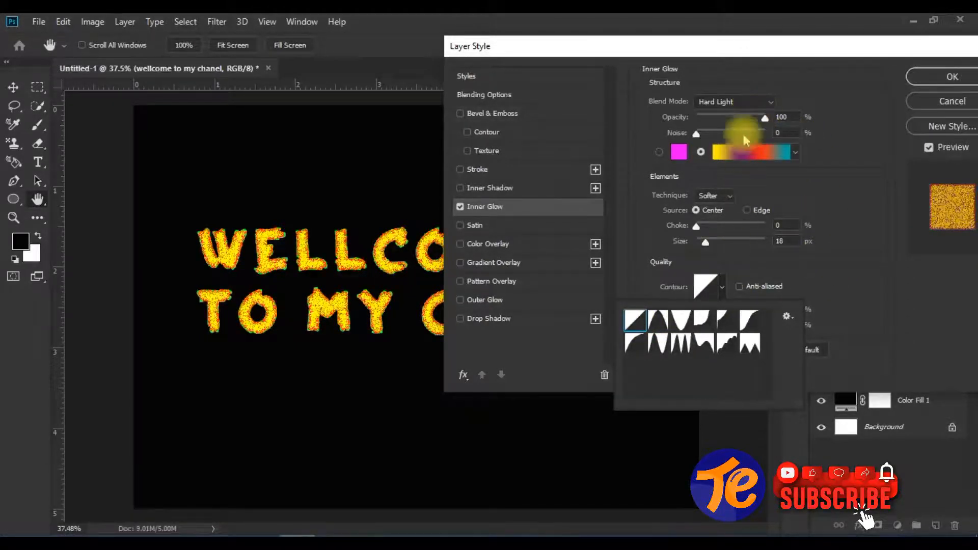
Cycle through Inner Glow blend modes such as Pin Light, Subtract, Color, Lighten and Color Dodge, and set the mode to Darker Color.
left_click(738, 101)
left_click(737, 101)
scroll(737, 102, "down", 5)
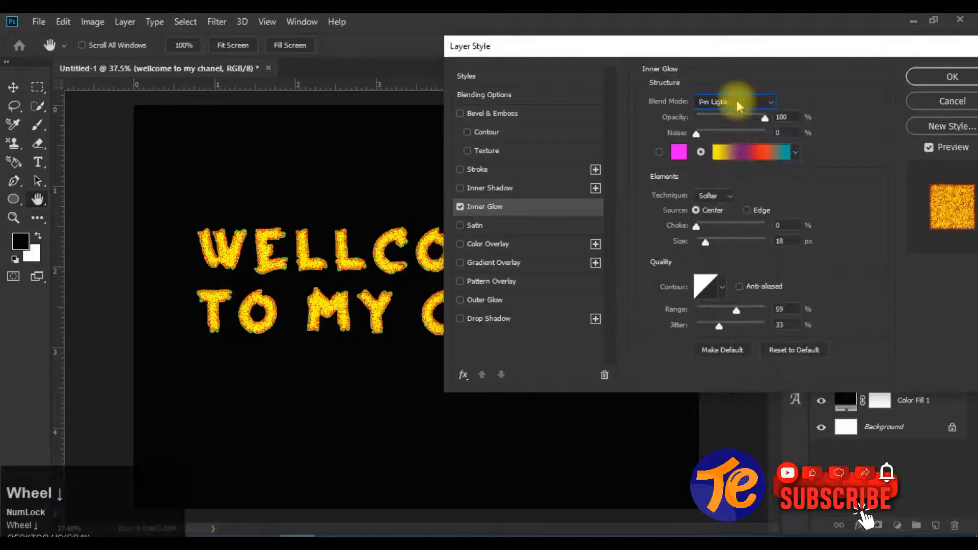
scroll(736, 102, "down", 4)
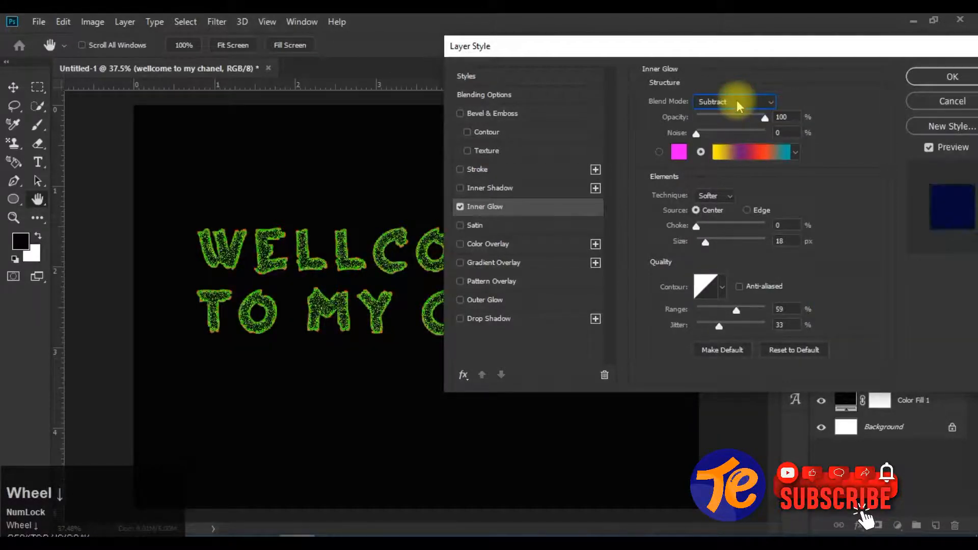
scroll(736, 101, "down", 2)
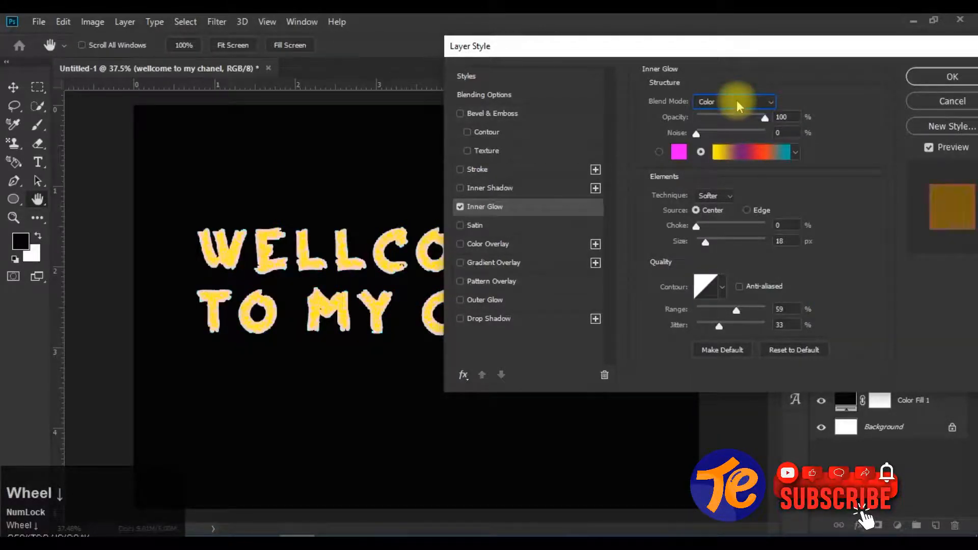
scroll(737, 102, "down", 1)
scroll(737, 101, "up", 12)
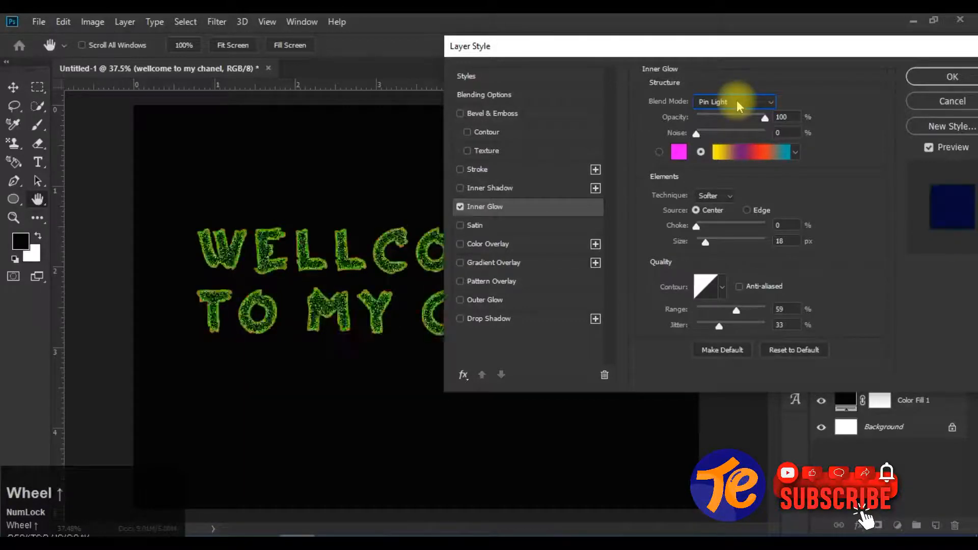
scroll(736, 102, "up", 7)
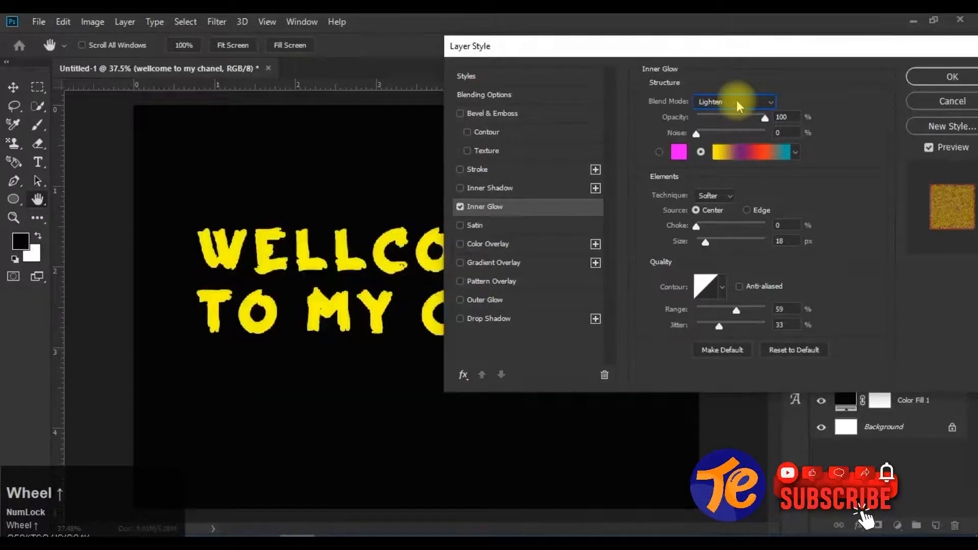
scroll(736, 101, "down", 1)
scroll(737, 100, "down", 1)
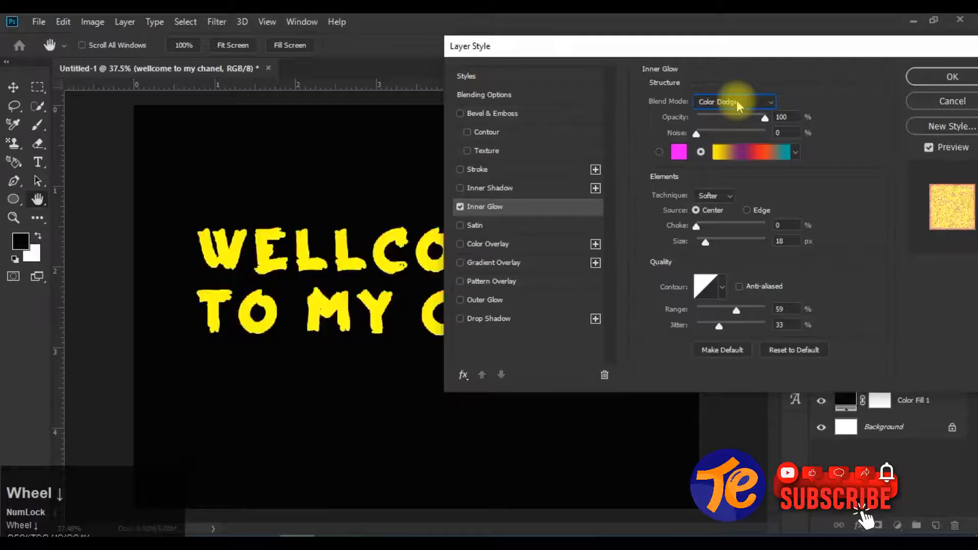
scroll(736, 100, "down", 5)
scroll(736, 100, "up", 4)
scroll(736, 100, "down", 3)
scroll(736, 100, "up", 3)
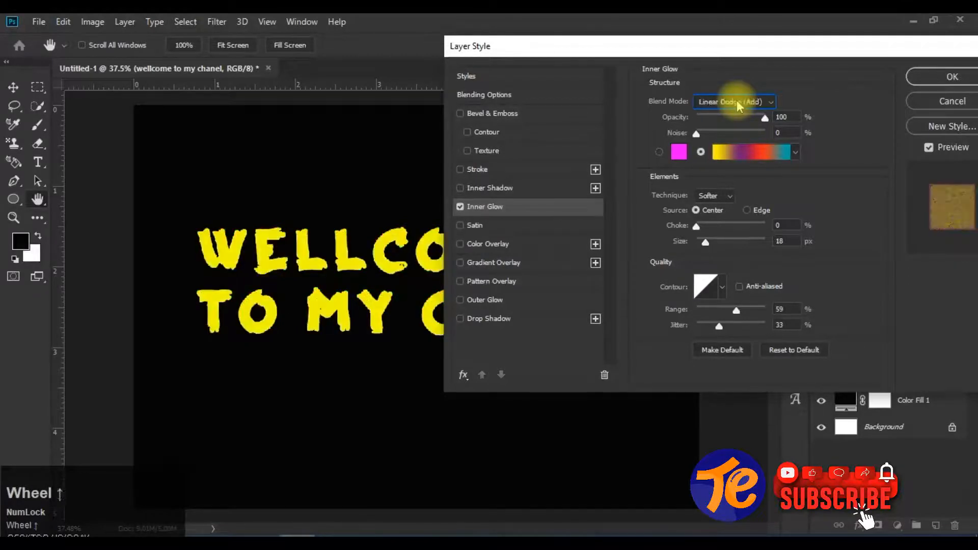
scroll(736, 99, "up", 3)
scroll(736, 99, "up", 2)
scroll(736, 100, "down", 1)
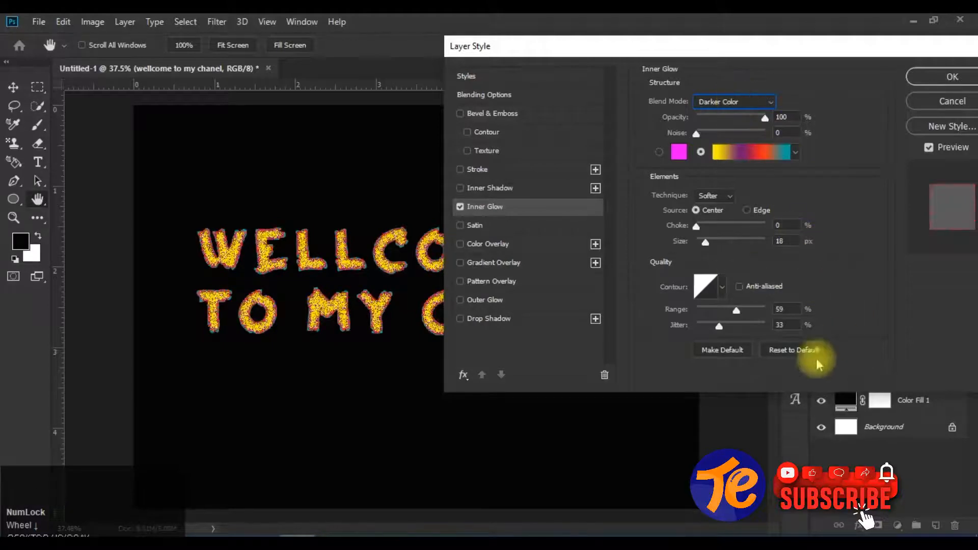
Set the Inner Glow contour to the deep-cove shape and enable anti-aliasing.
left_click(739, 287)
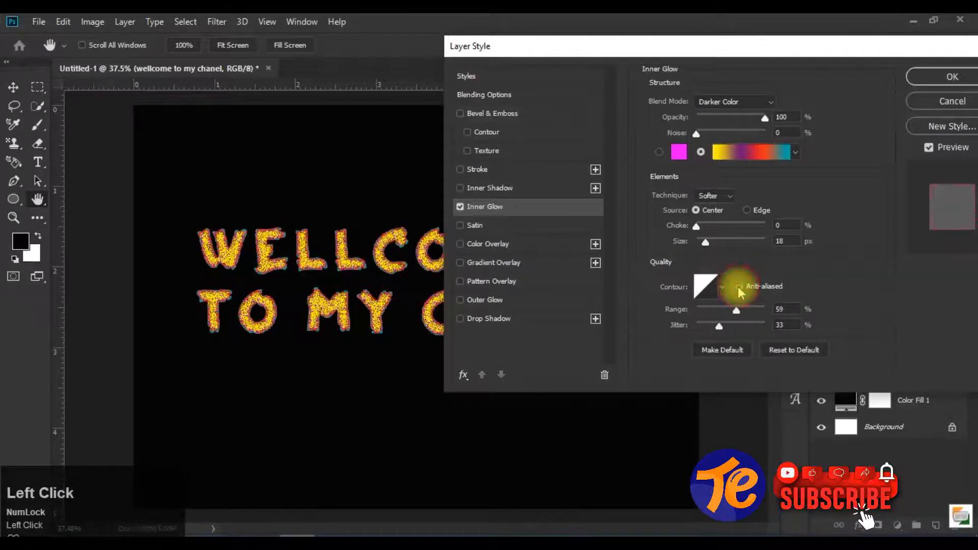
left_click(721, 286)
left_click(703, 320)
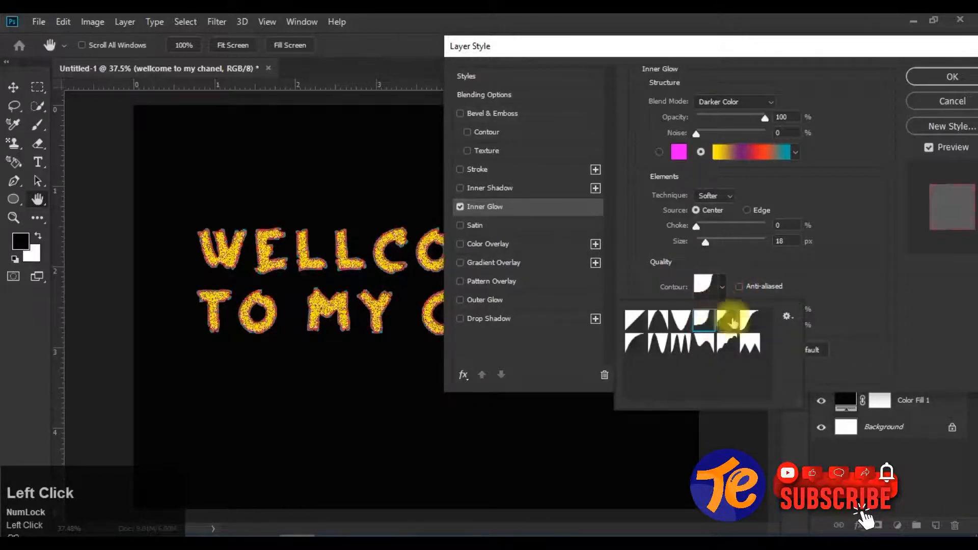
left_click(737, 290)
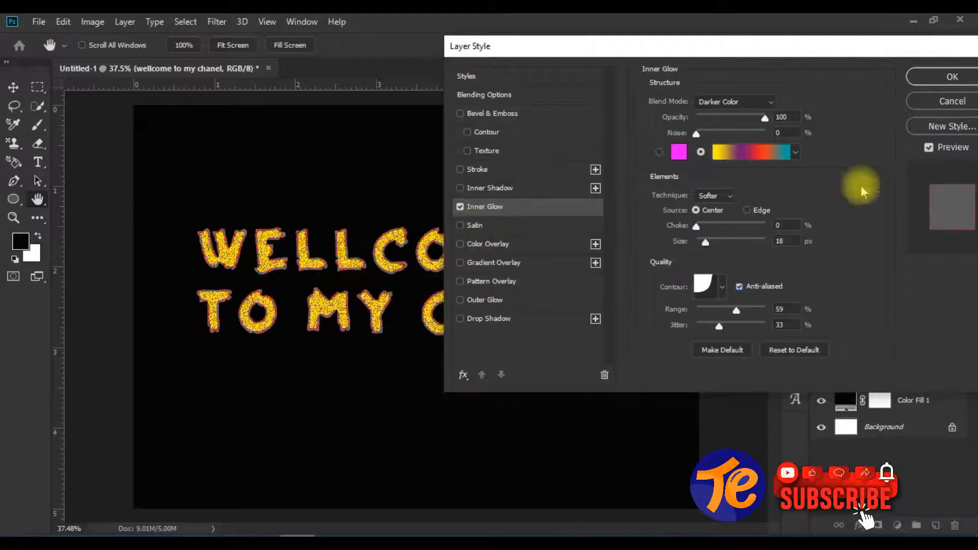
Discard the pending Inner Glow changes on the text layer.
left_click_drag(836, 51, 767, 60)
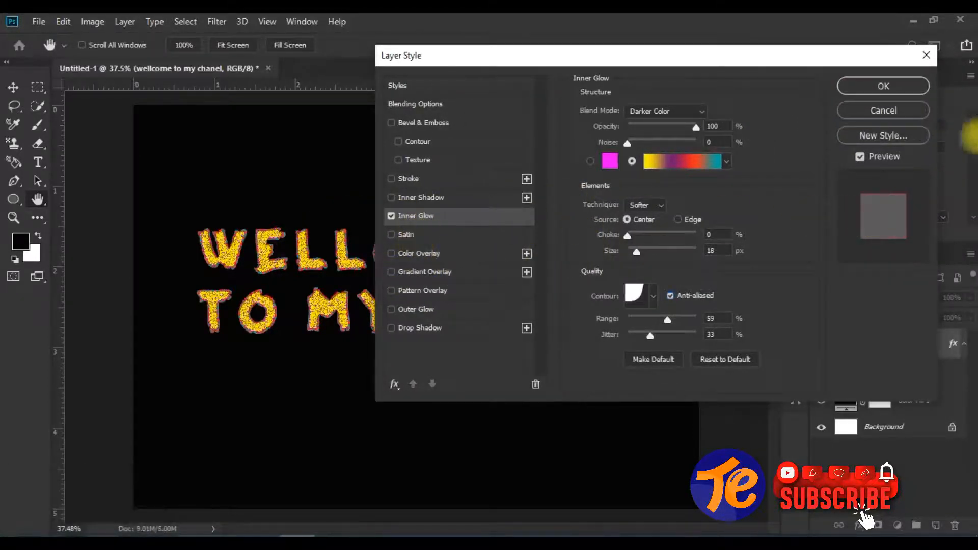
left_click(903, 116)
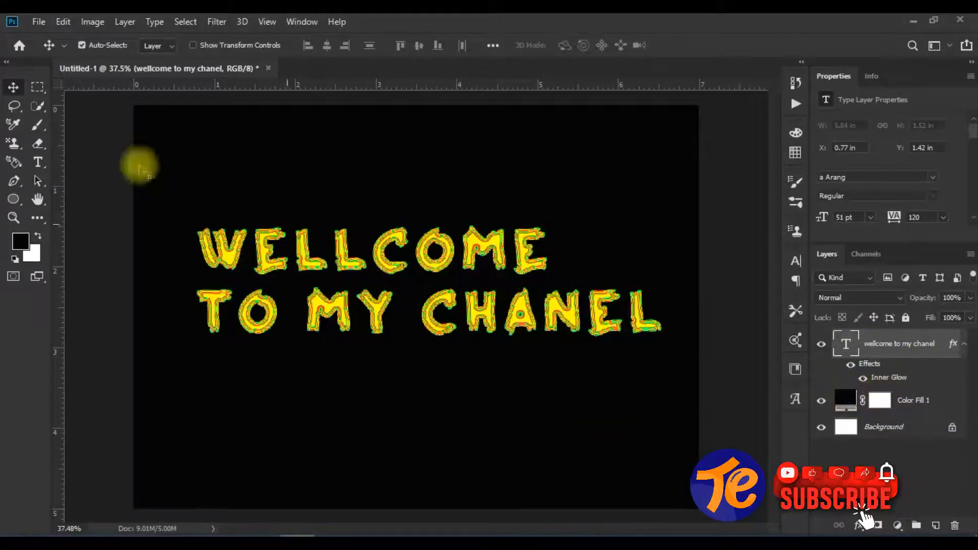
Add a Satin effect to the welcome text layer, keeping the text in view beside the settings.
left_click(123, 23)
mouse_move(284, 159)
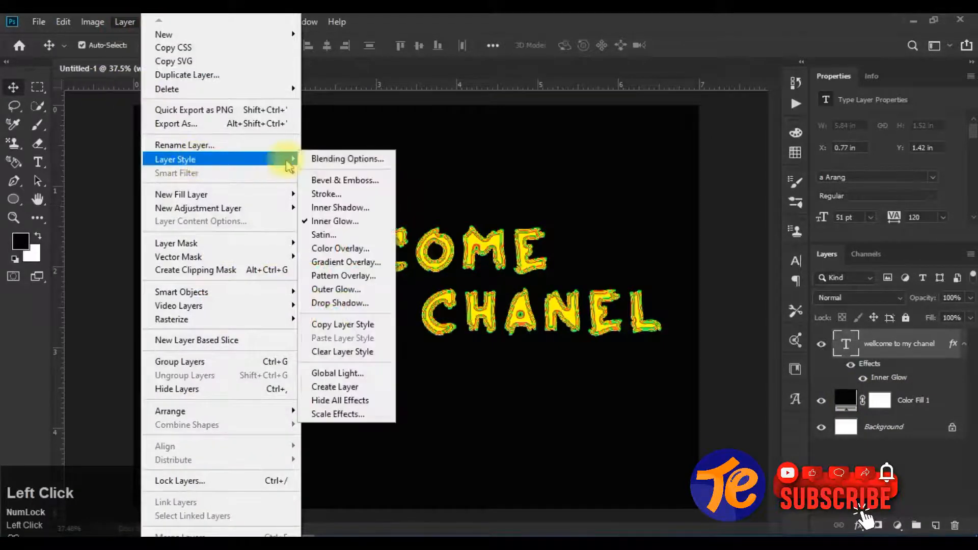
left_click(366, 249)
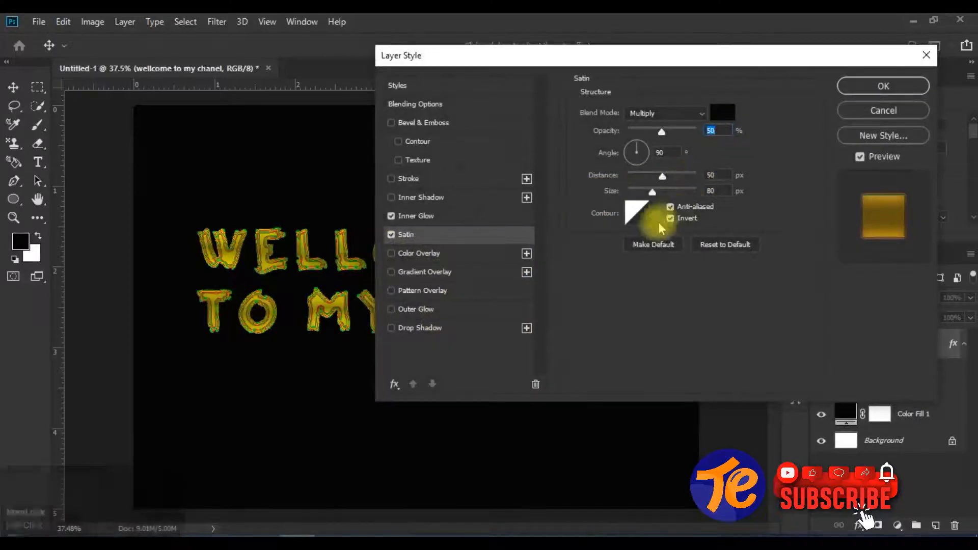
left_click_drag(667, 60, 759, 49)
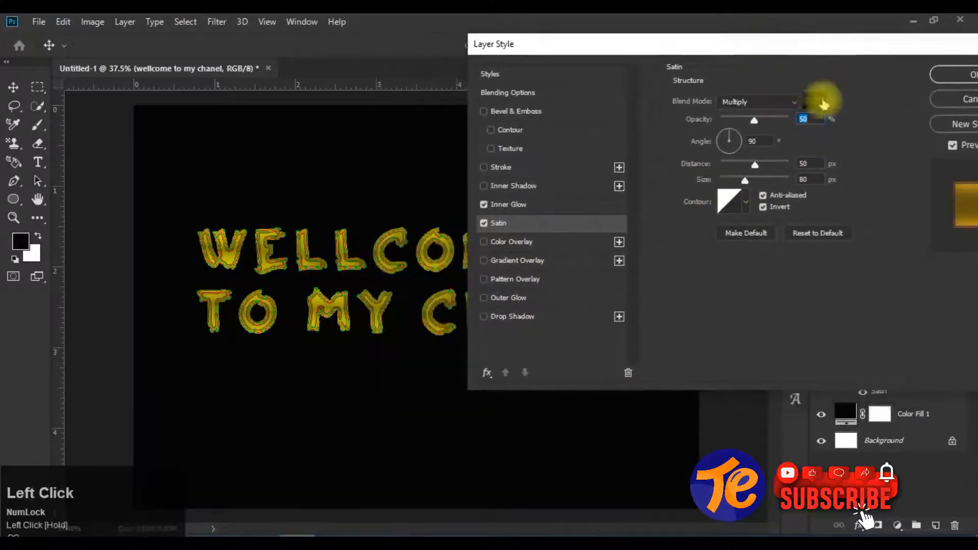
Try red, magenta, lavender and blue as the Satin color and set it to bright cyan.
left_click(815, 100)
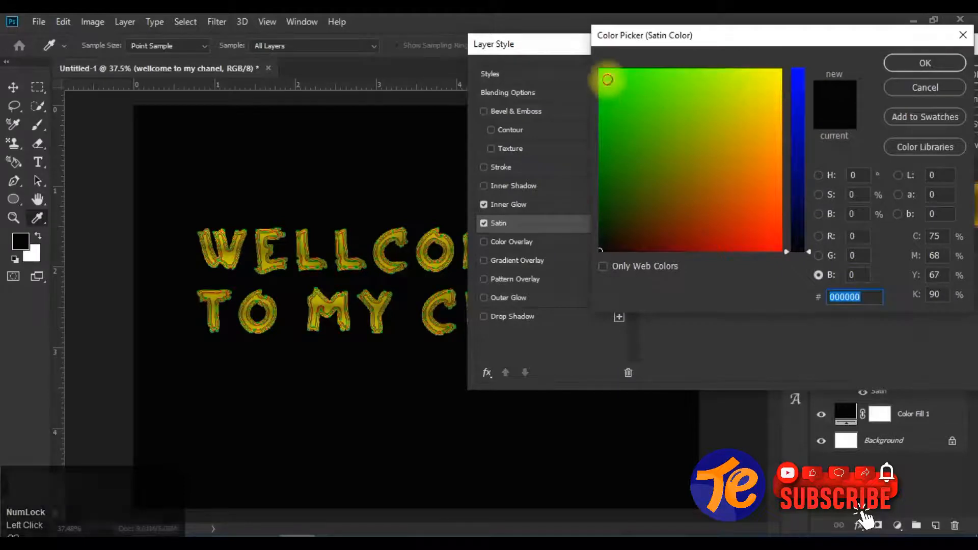
left_click(607, 79)
left_click(772, 242)
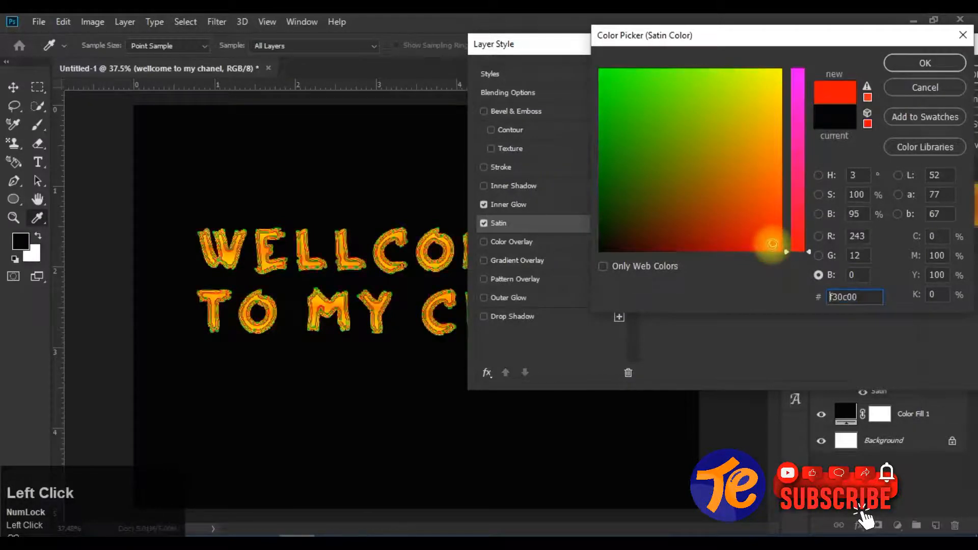
scroll(761, 194, "down", 5)
left_click(753, 234)
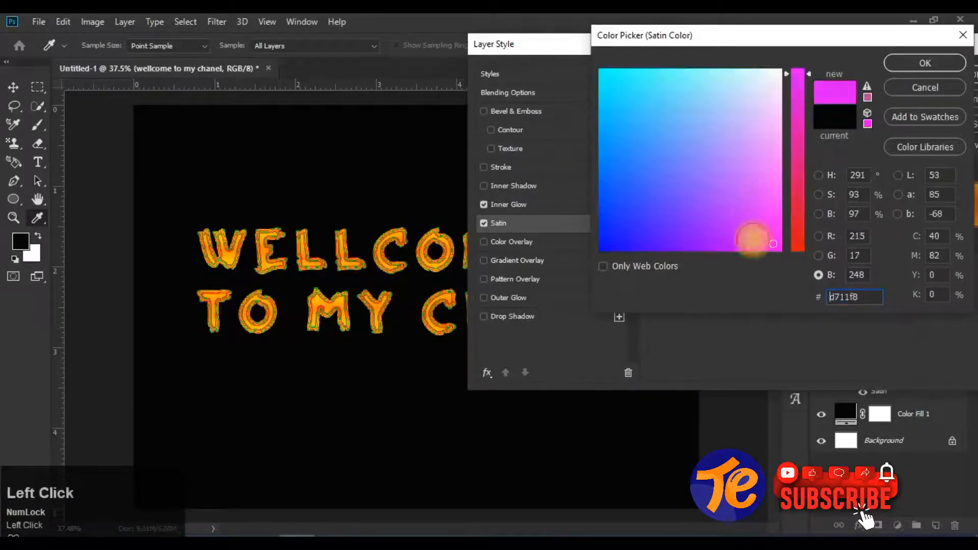
left_click(753, 121)
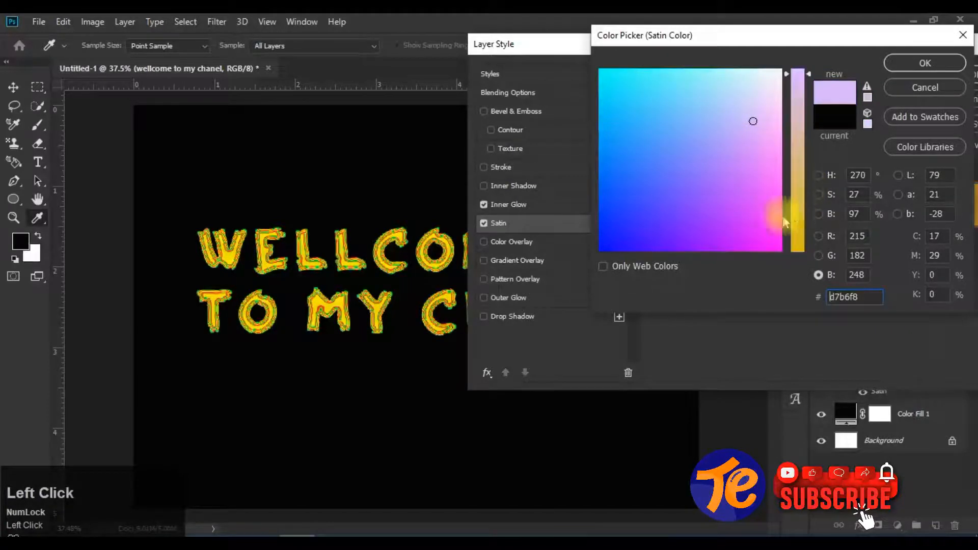
left_click(606, 243)
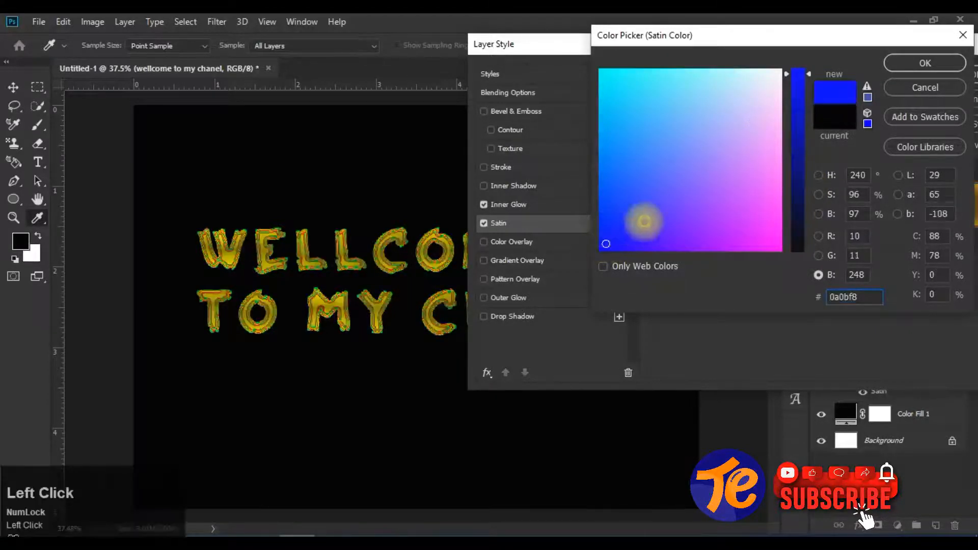
left_click(635, 188)
left_click(646, 96)
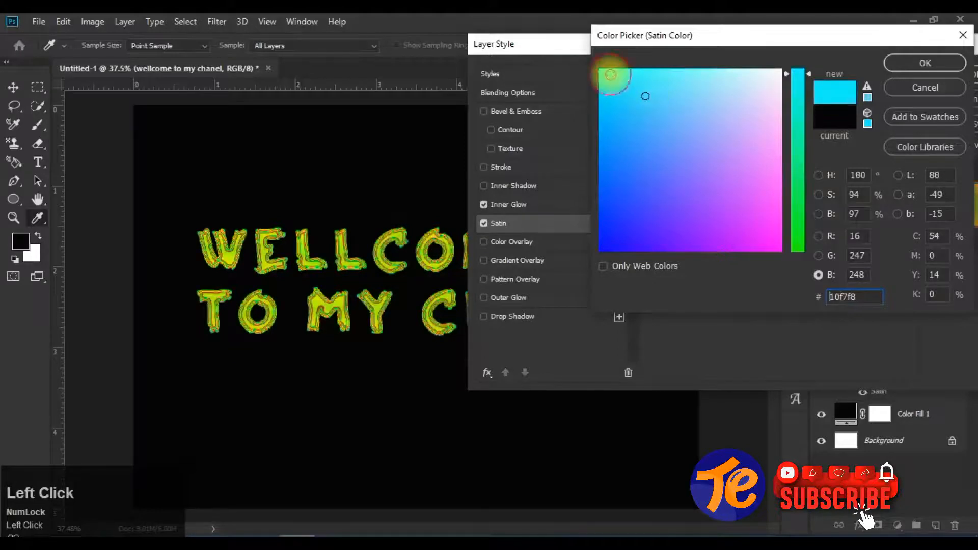
left_click(924, 67)
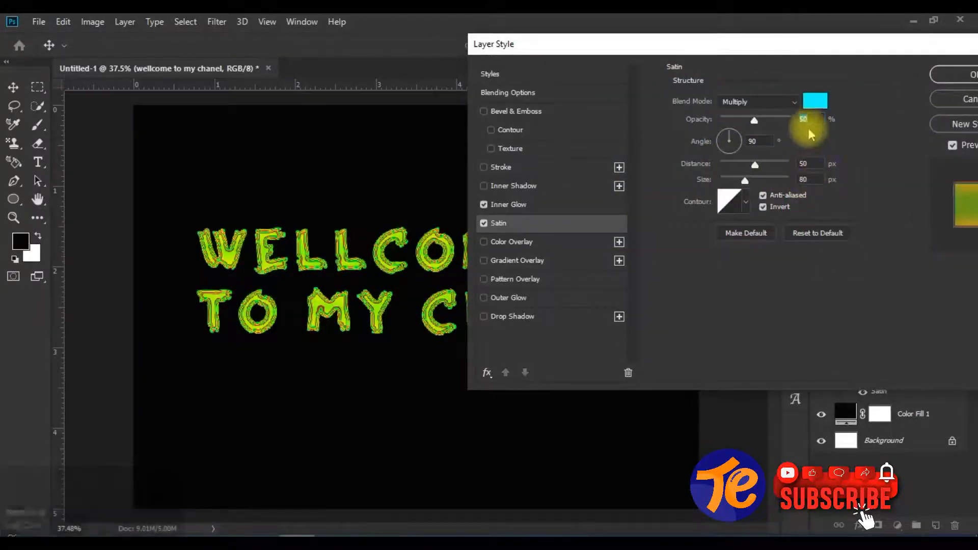
Cycle through Satin blend modes such as Normal, Dissolve, Lighten, Linear Light, Difference and Subtract, and set the mode to Hard Mix.
left_click(772, 104)
left_click(764, 105)
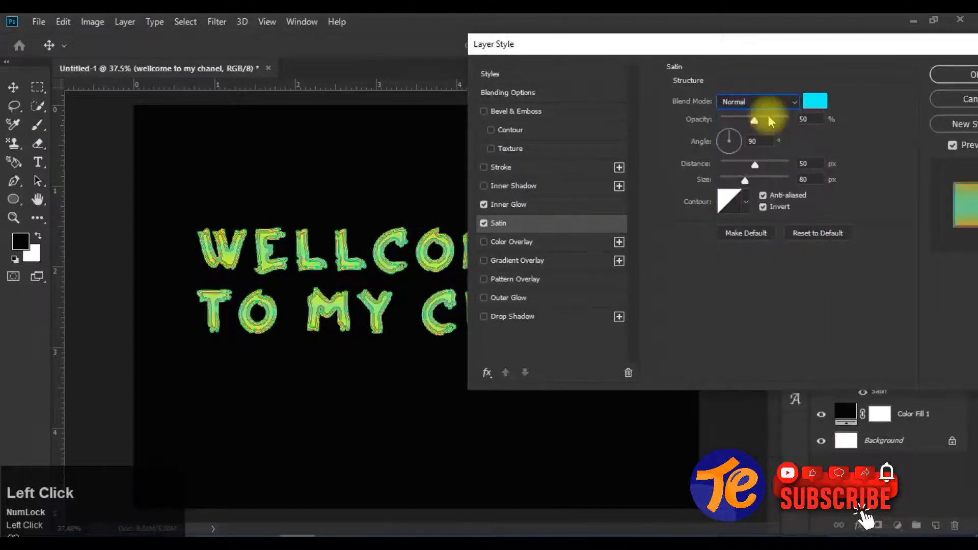
scroll(775, 103, "down", 5)
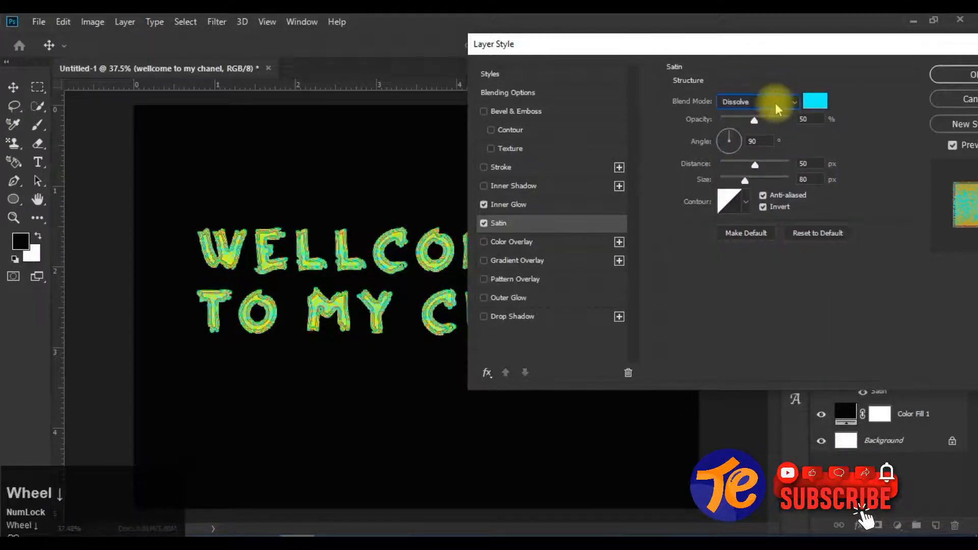
scroll(776, 103, "down", 5)
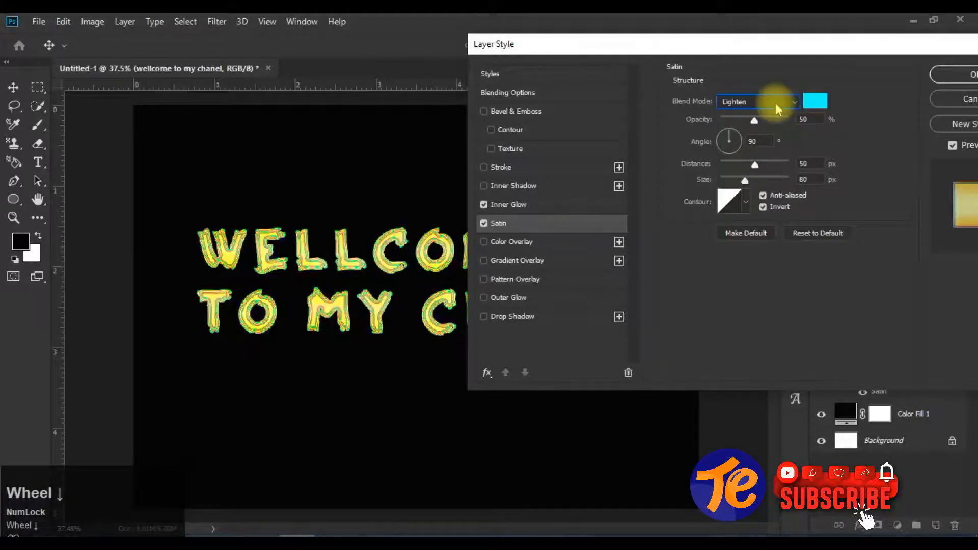
scroll(776, 103, "down", 5)
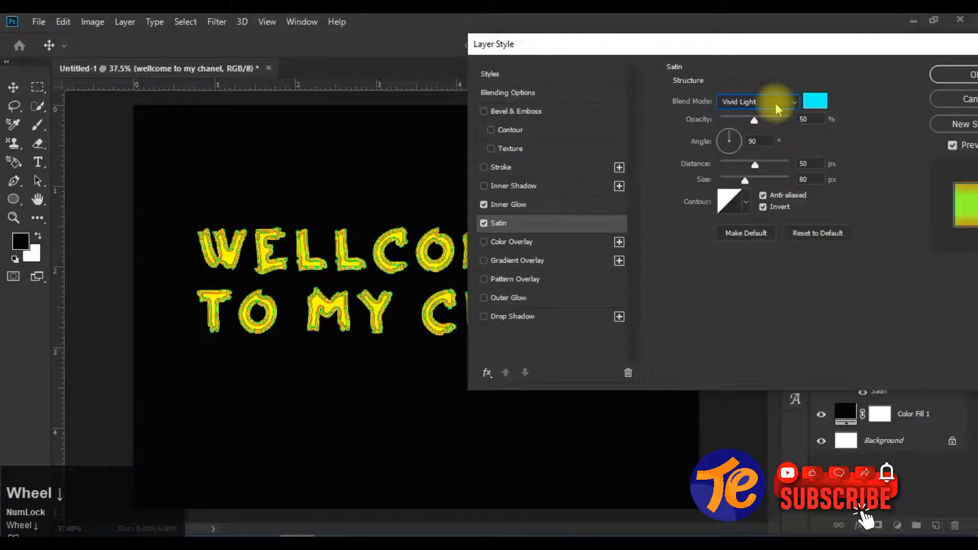
scroll(775, 103, "down", 1)
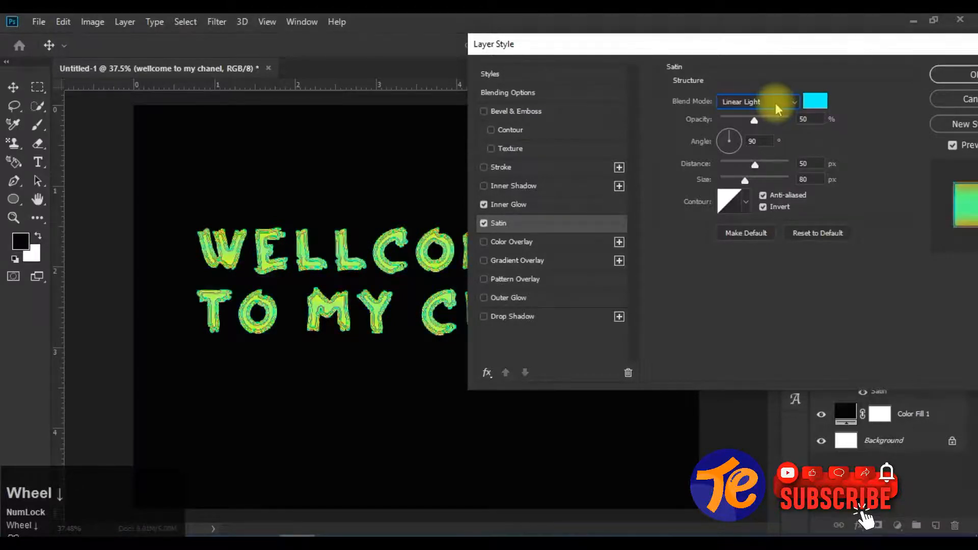
scroll(775, 103, "down", 4)
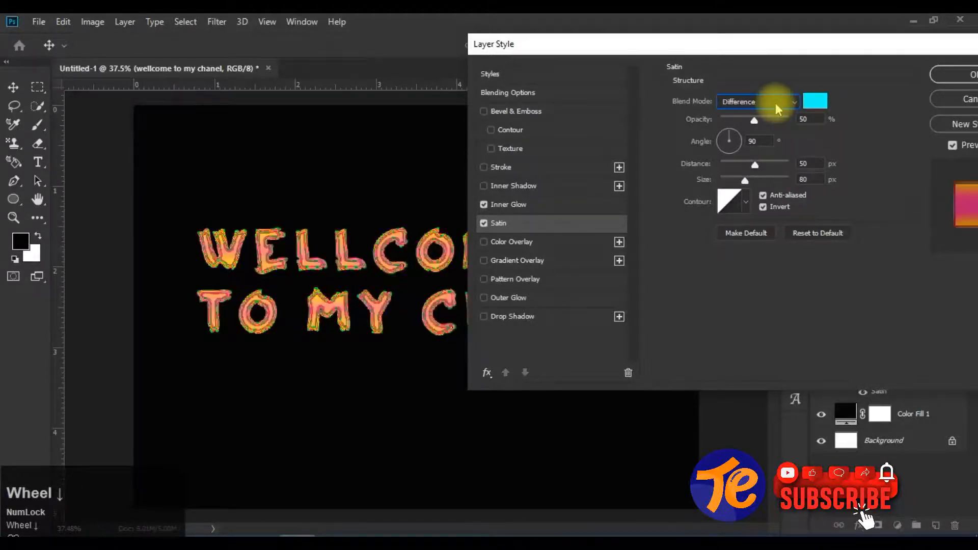
scroll(775, 102, "down", 1)
scroll(775, 102, "up", 1)
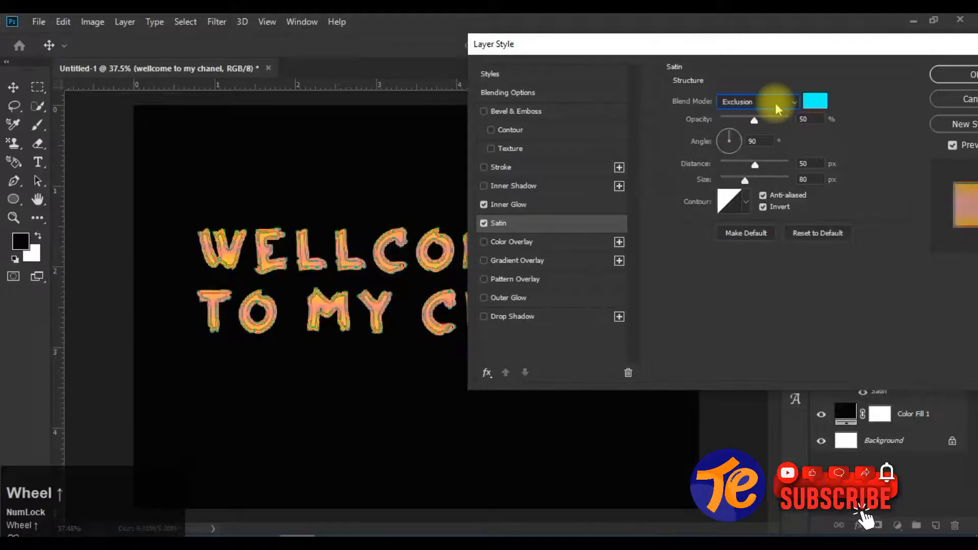
scroll(775, 103, "down", 3)
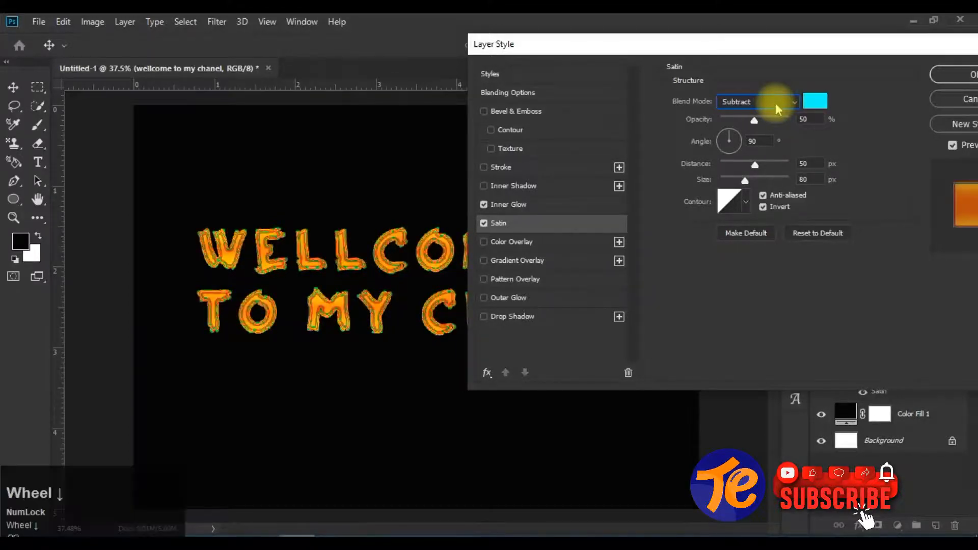
scroll(775, 103, "up", 9)
scroll(775, 103, "down", 4)
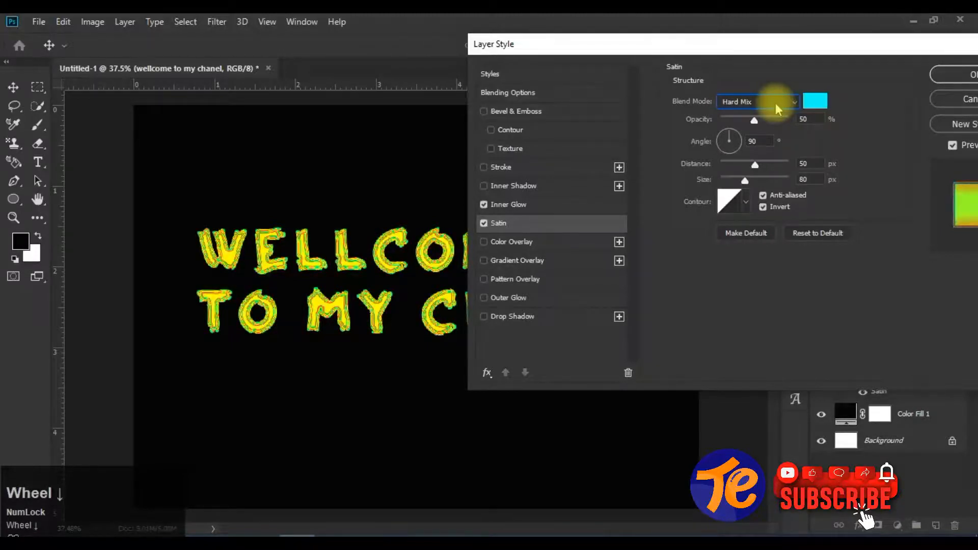
Try the Satin at 100% opacity, reduce it to 52%, and set the angle to 122°.
left_click_drag(754, 121, 794, 125)
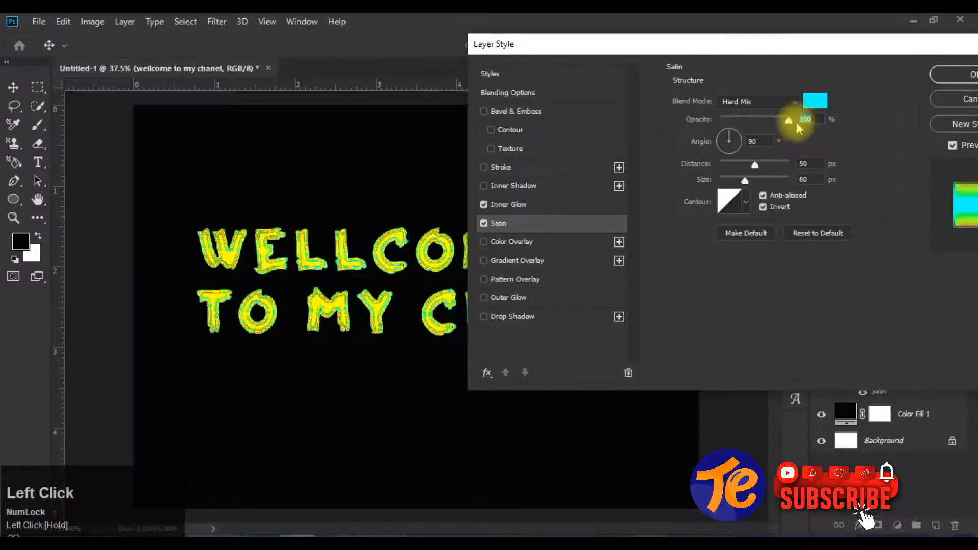
left_click_drag(785, 122, 756, 138)
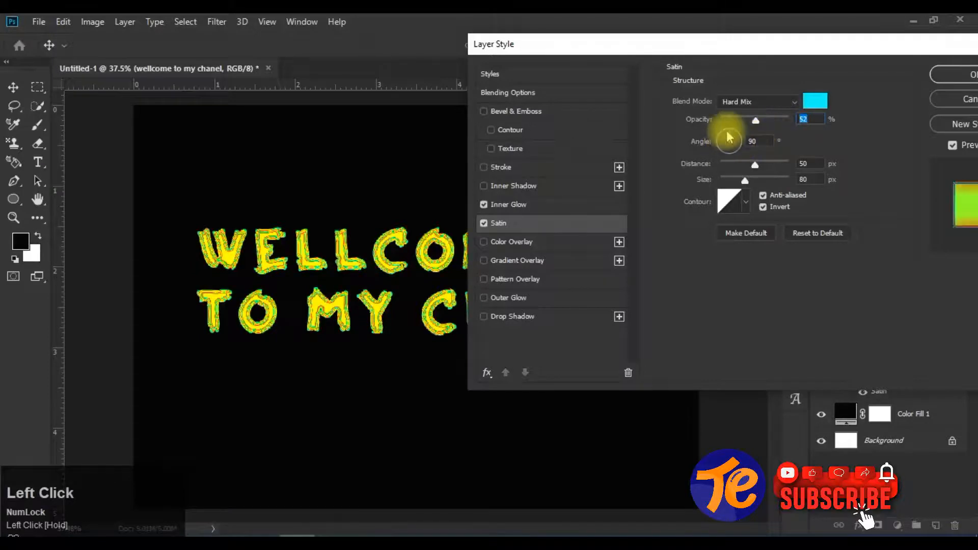
left_click(754, 141)
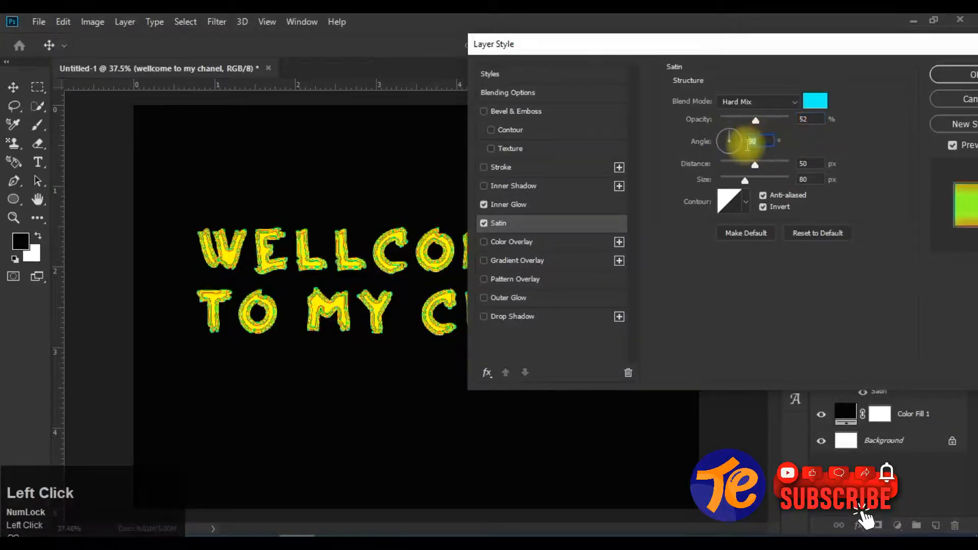
scroll(741, 147, "up", 11)
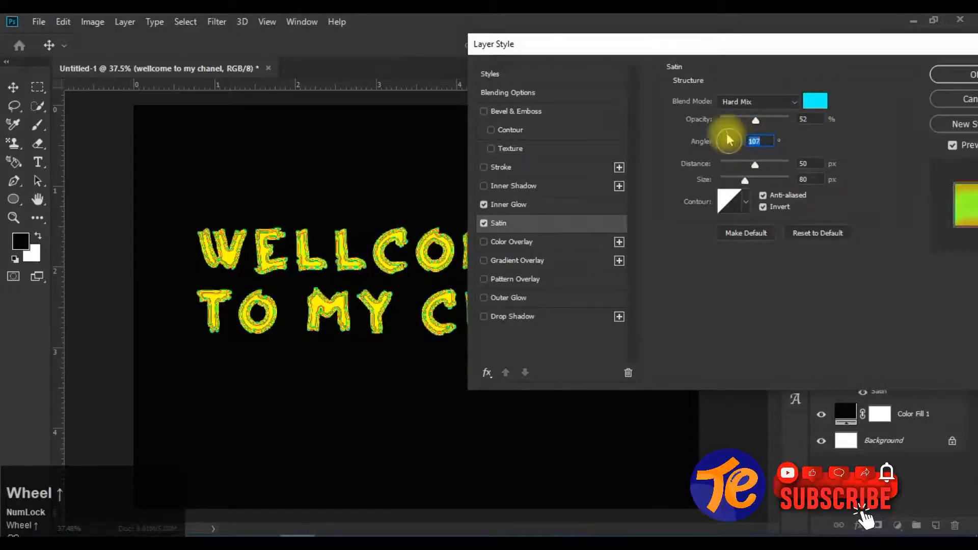
mouse_move(728, 137)
left_mouse_down()
mouse_move(731, 146)
mouse_move(732, 130)
mouse_move(726, 137)
left_mouse_up()
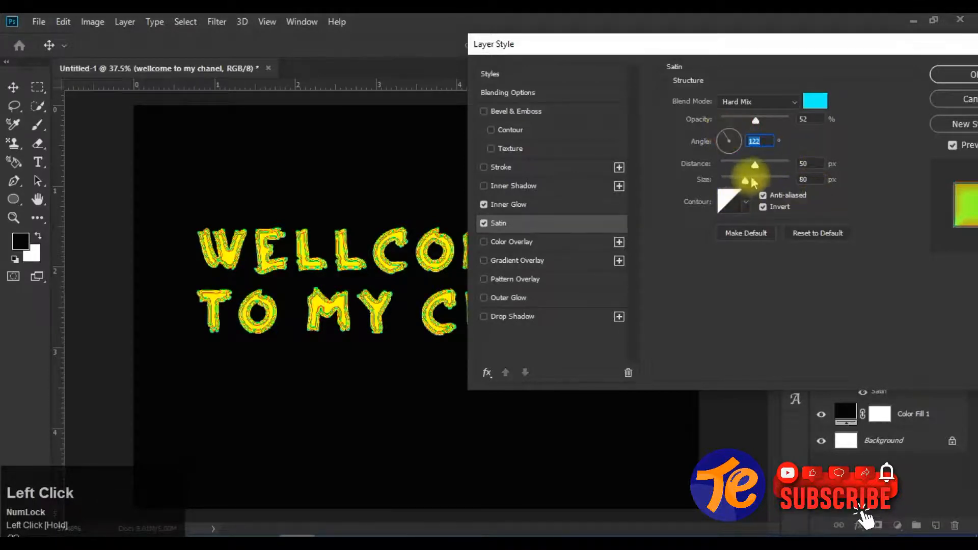
Try a Satin distance of 1 px and discard the Satin effect.
left_click_drag(757, 166, 720, 168)
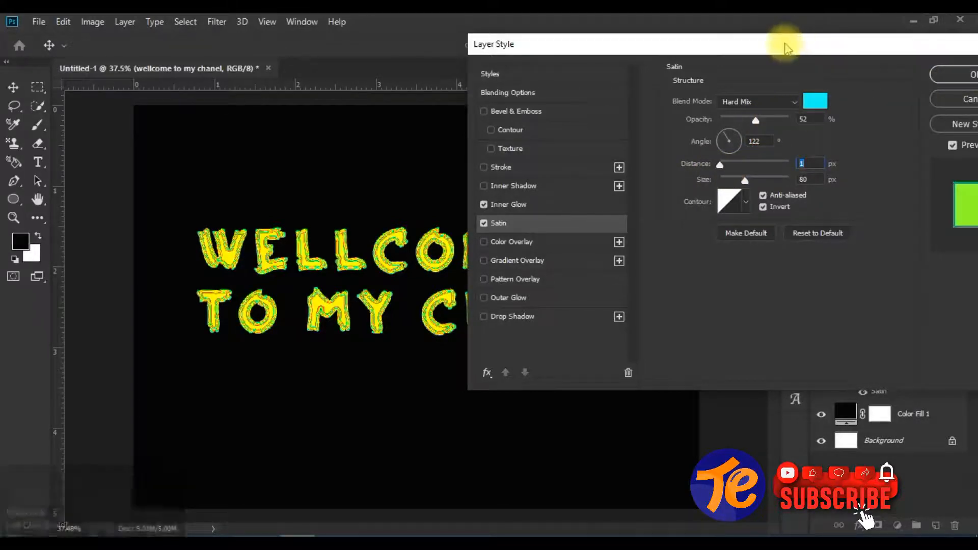
left_click_drag(779, 44, 658, 53)
left_click(862, 110)
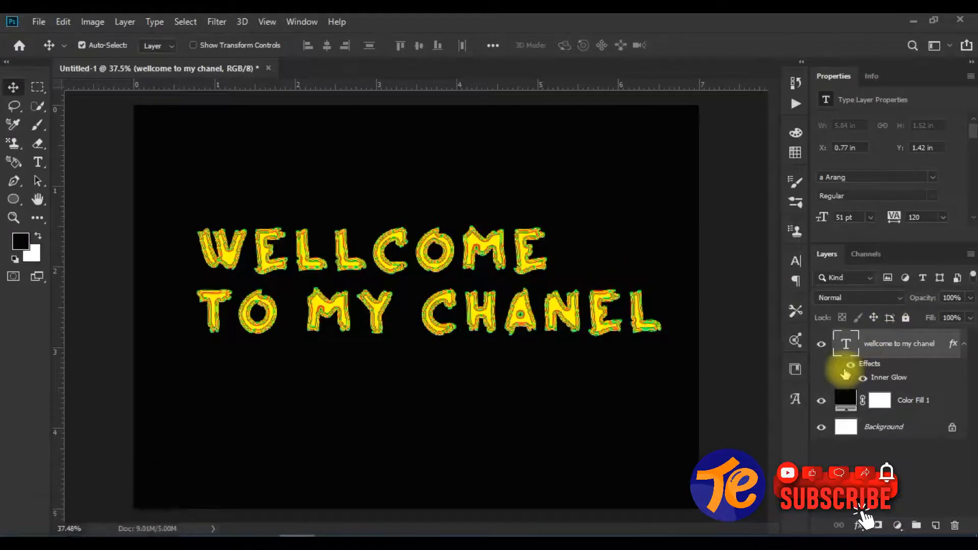
Compare the text with its effects off and on, and hide the Inner Glow.
left_click(849, 365)
left_click(851, 364)
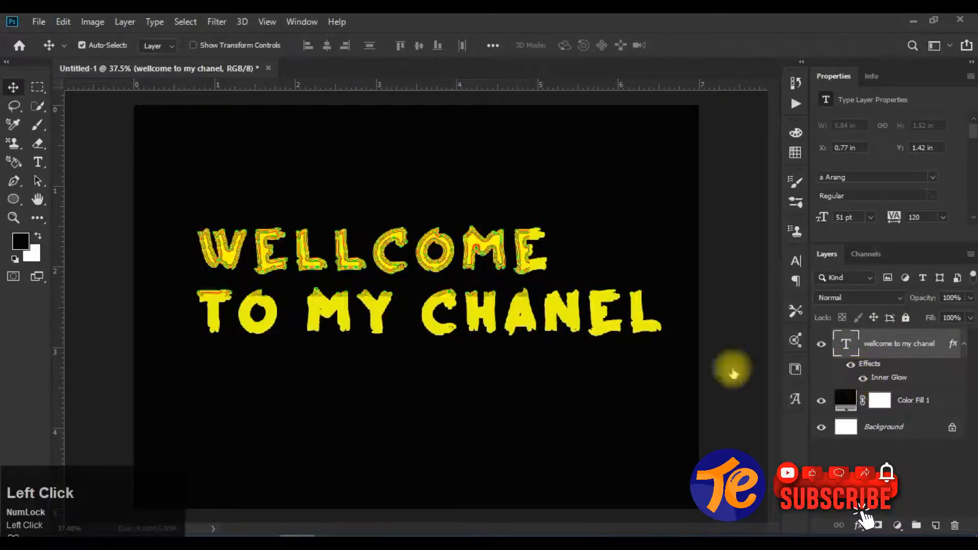
left_click(863, 377)
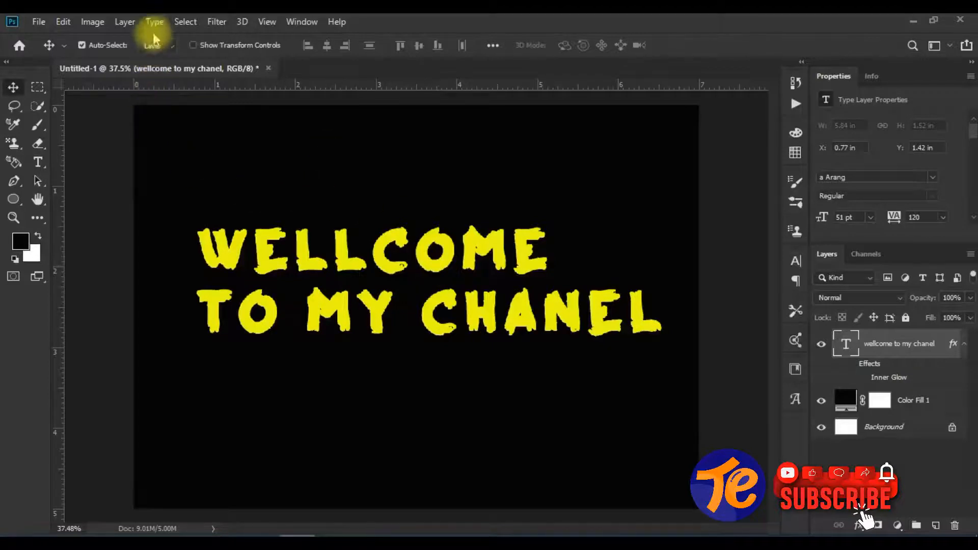
Try a Satin effect on the welcome text with Normal blend mode and the green colour 06fa00.
left_click(123, 23)
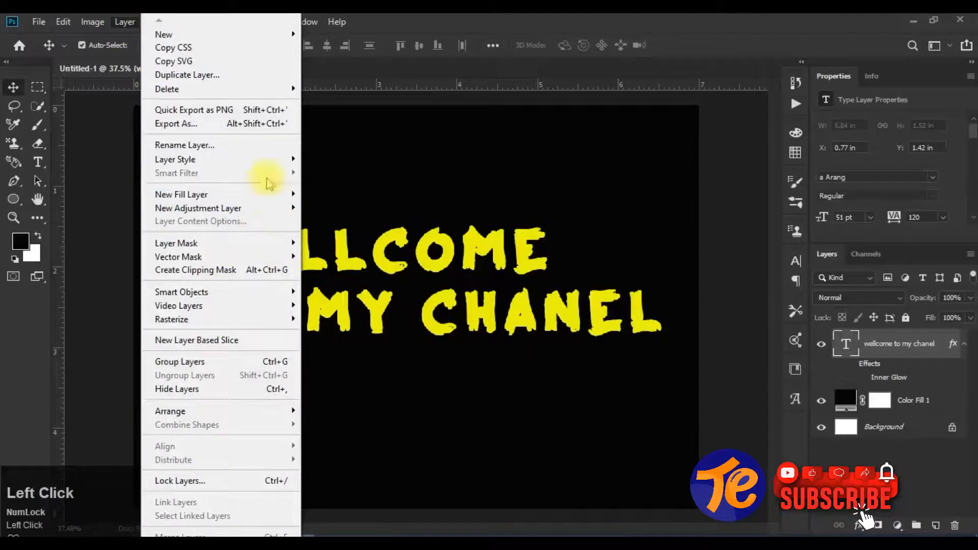
mouse_move(261, 168)
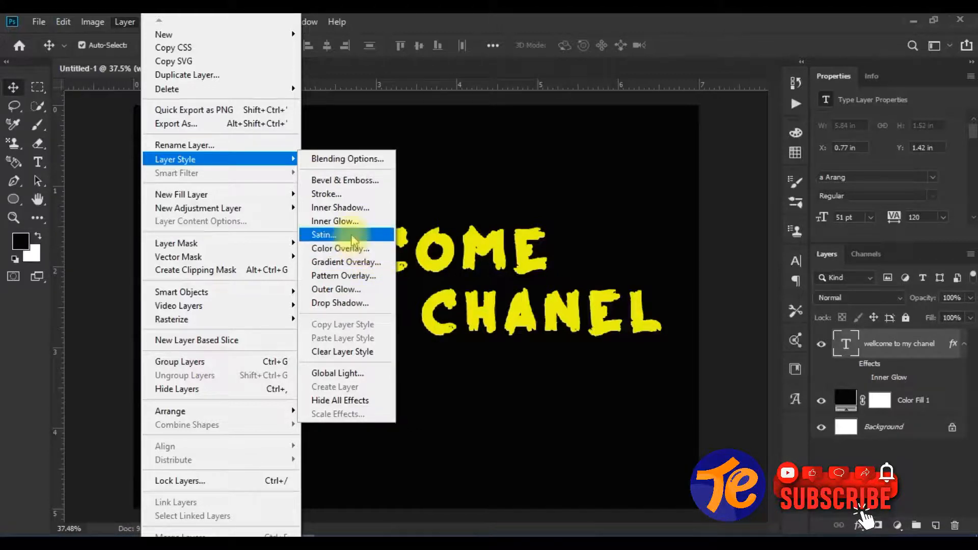
left_click(405, 253)
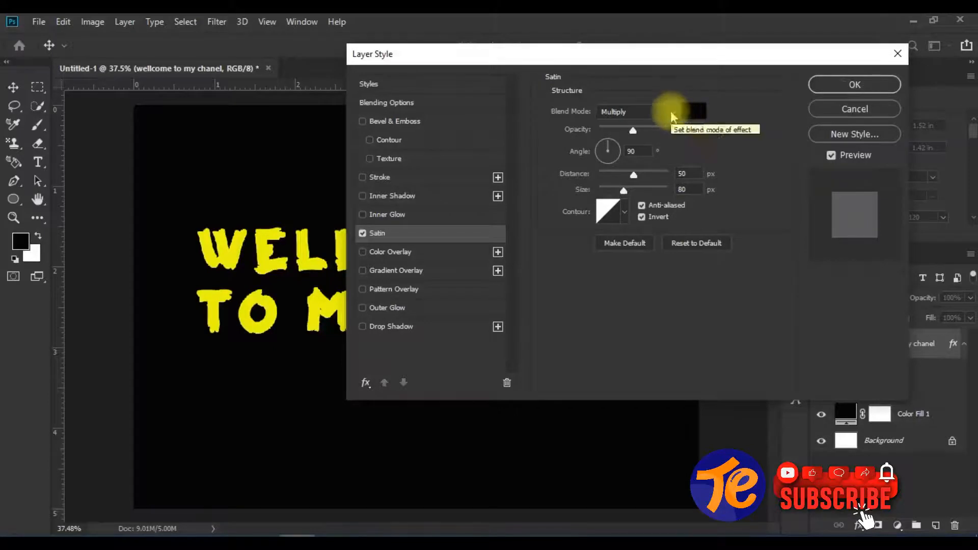
left_click(652, 113)
left_click(653, 123)
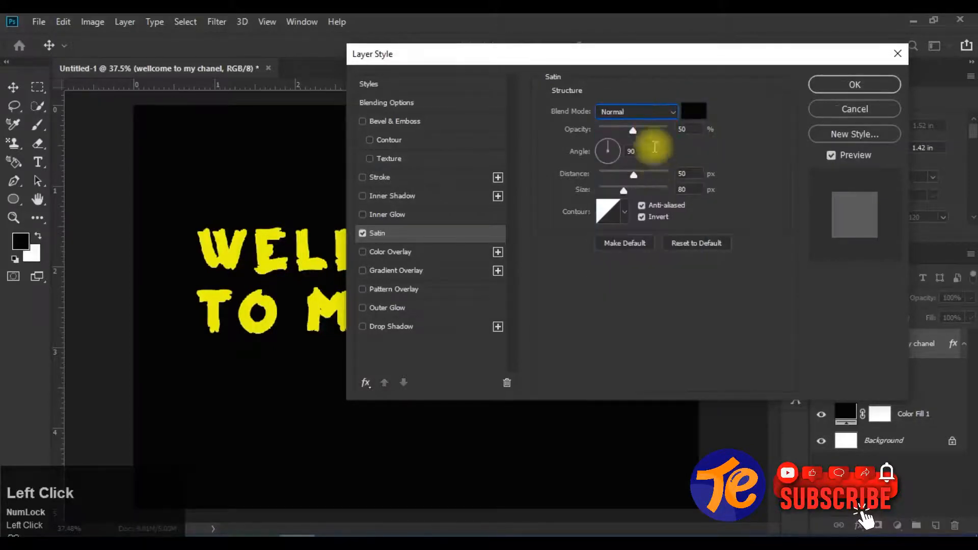
left_click(694, 111)
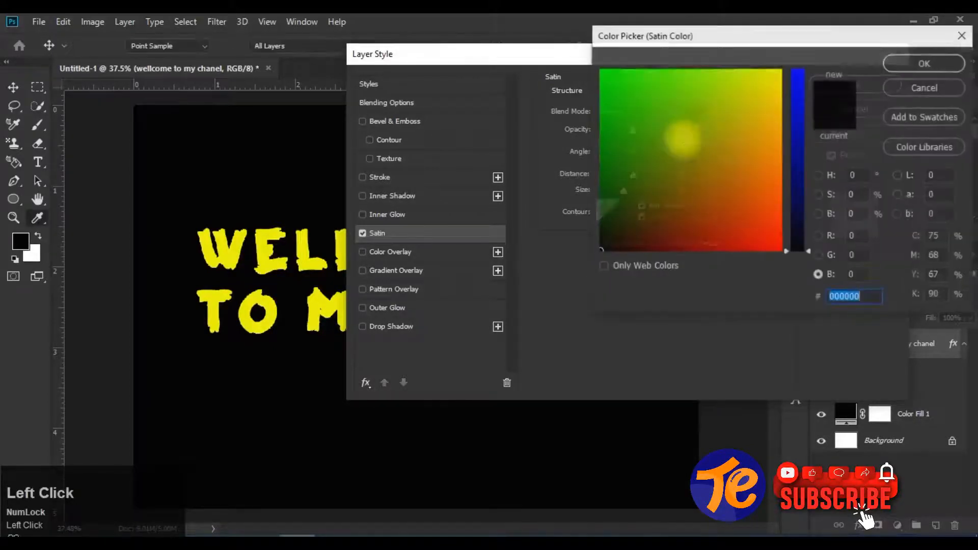
left_click(603, 73)
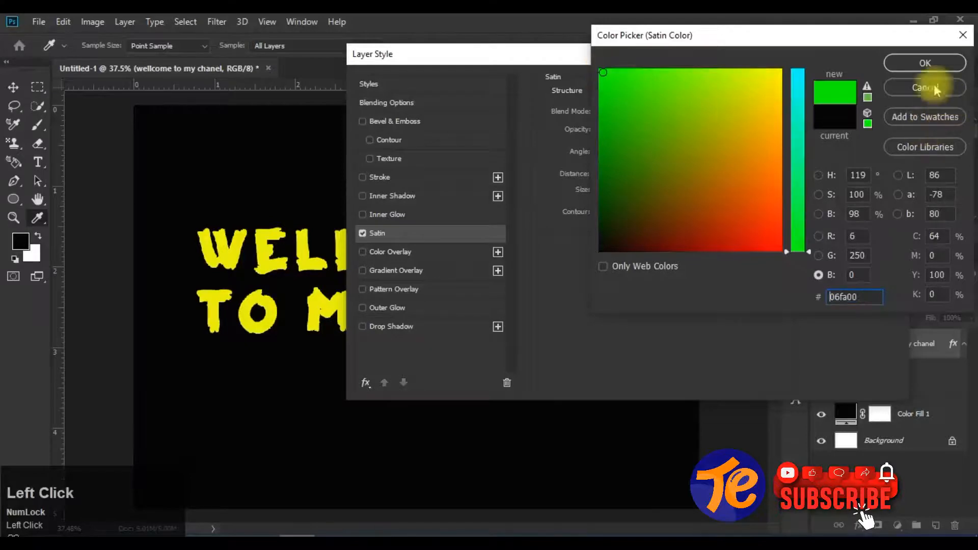
left_click(925, 63)
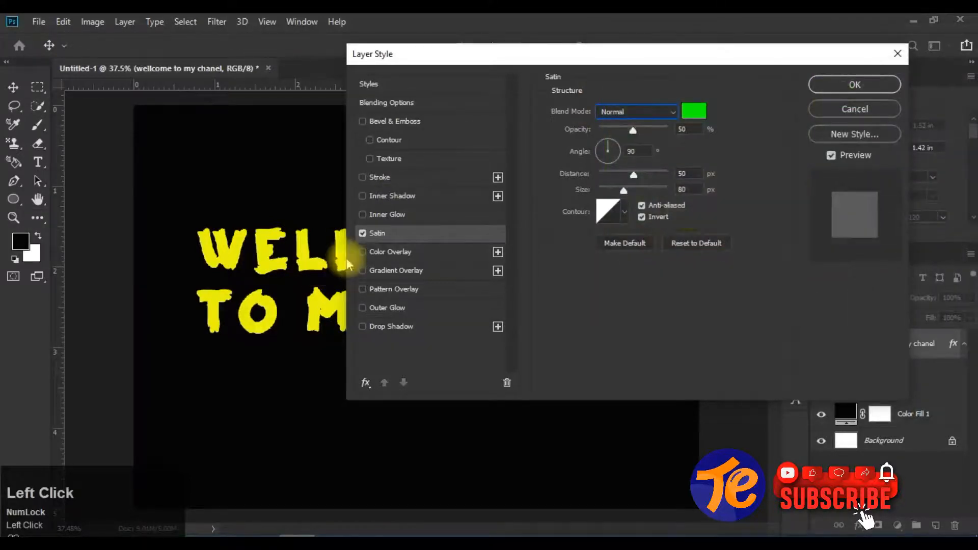
Try the Satin at 100% opacity, 160 px distance, 232 px size and a 41° angle.
left_click_drag(640, 131, 681, 131)
left_click_drag(635, 175, 665, 190)
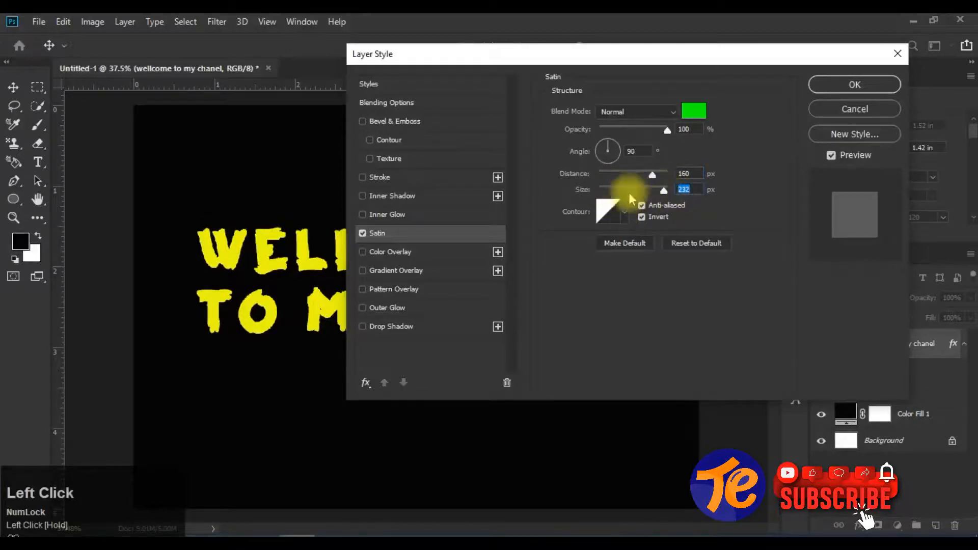
left_click_drag(609, 148, 672, 132)
Cycle through the Satin blend modes, including Color Dodge, and settle on Hard Mix.
left_click(660, 107)
left_click(660, 109)
scroll(658, 114, "down", 19)
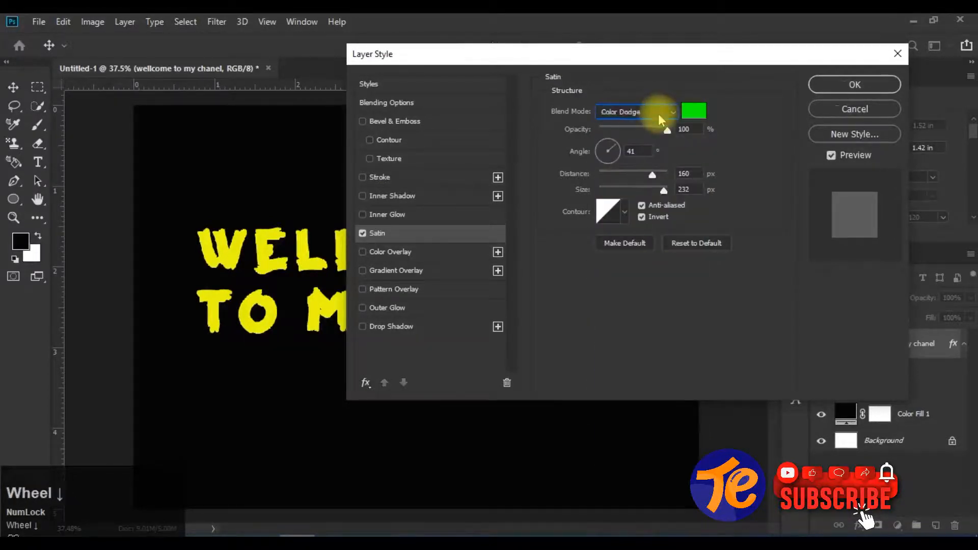
scroll(658, 114, "down", 3)
scroll(658, 114, "up", 6)
scroll(658, 114, "up", 4)
scroll(658, 114, "down", 2)
scroll(658, 114, "up", 1)
scroll(658, 114, "down", 1)
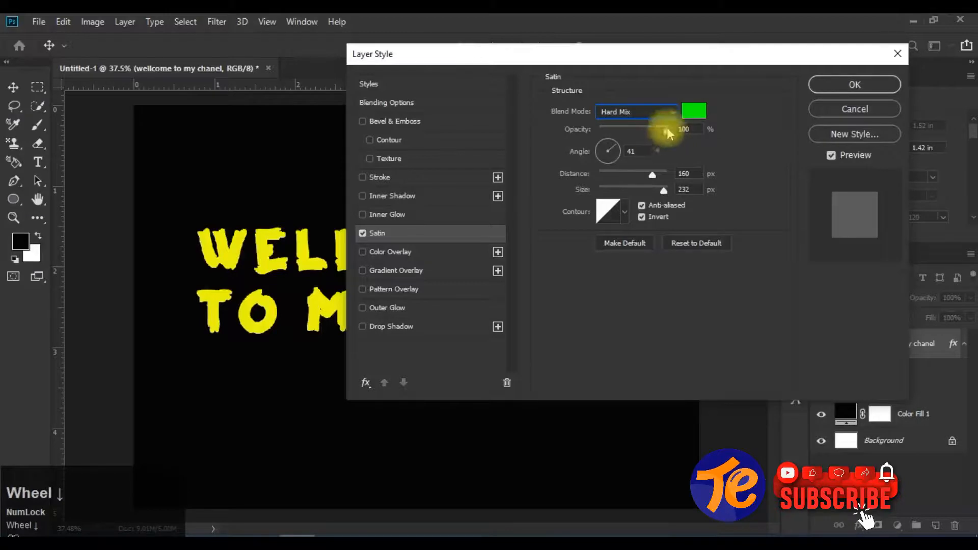
Raise the Satin size to 250 px and try the peaked contour followed by the deep cove-shaped contour.
mouse_move(665, 191)
left_mouse_down()
mouse_move(623, 192)
mouse_move(716, 191)
mouse_move(681, 190)
left_mouse_up()
left_click(623, 211)
left_click(567, 247)
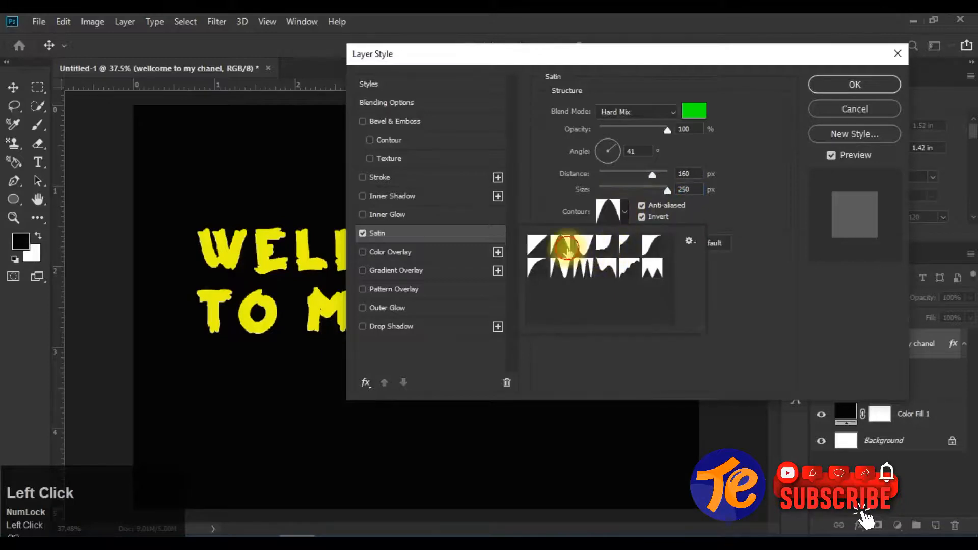
left_click(606, 244)
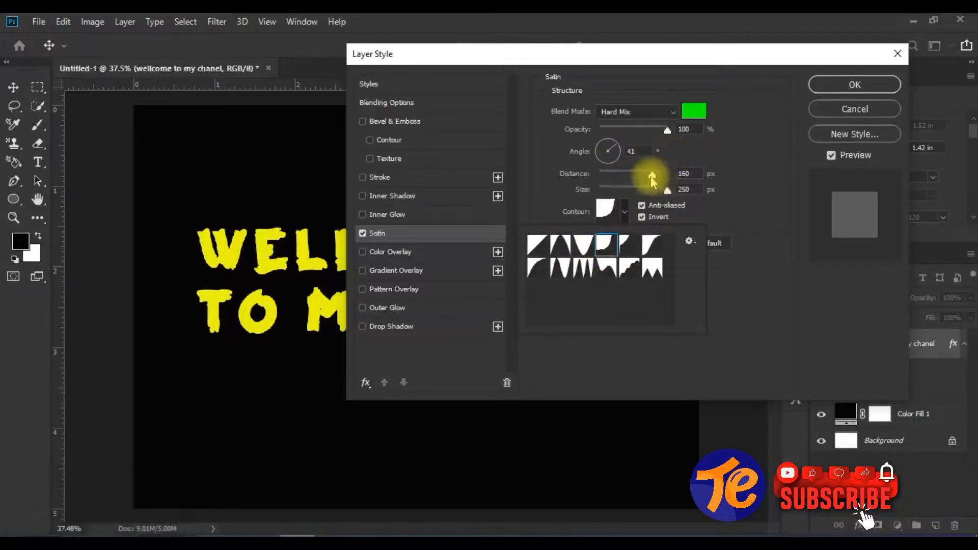
left_click_drag(666, 191, 657, 171)
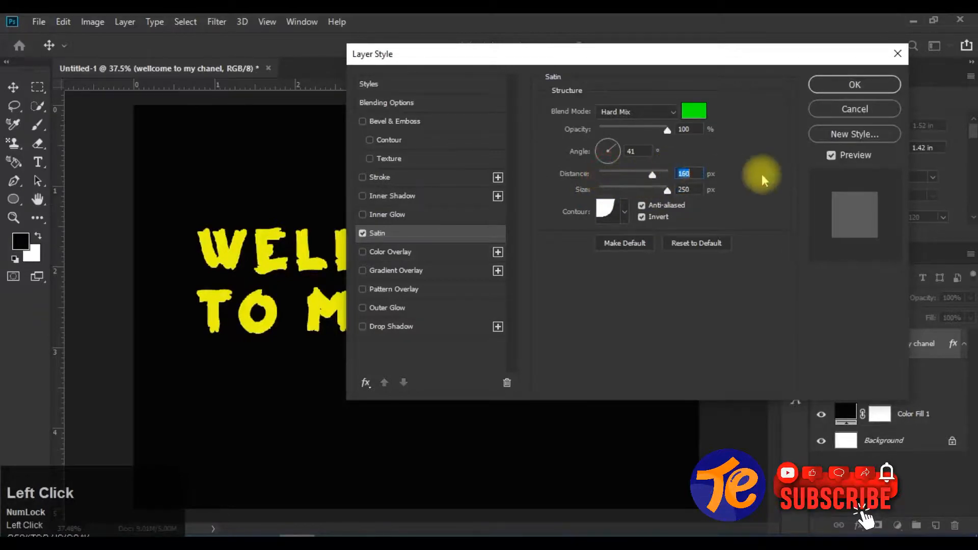
Change the Satin colour to red f51300.
left_click(692, 112)
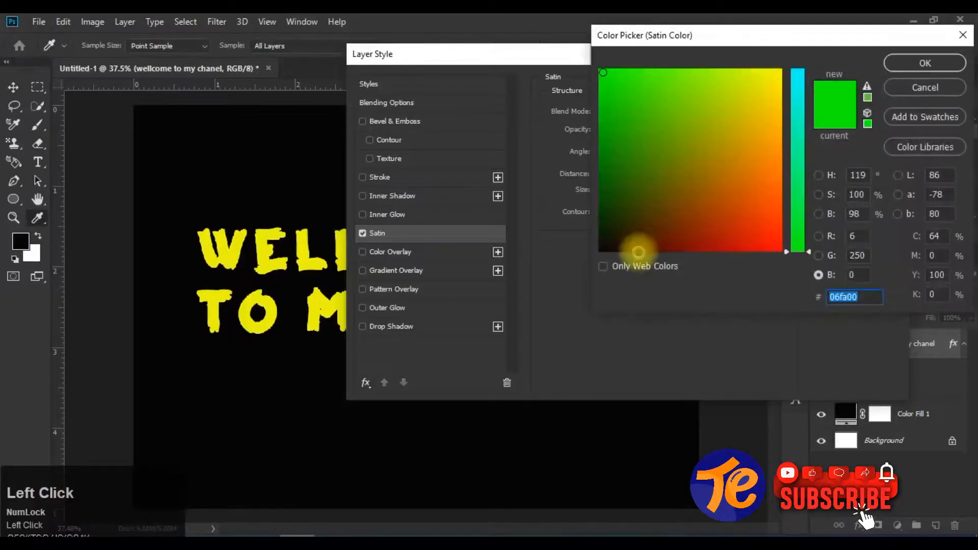
left_click(772, 237)
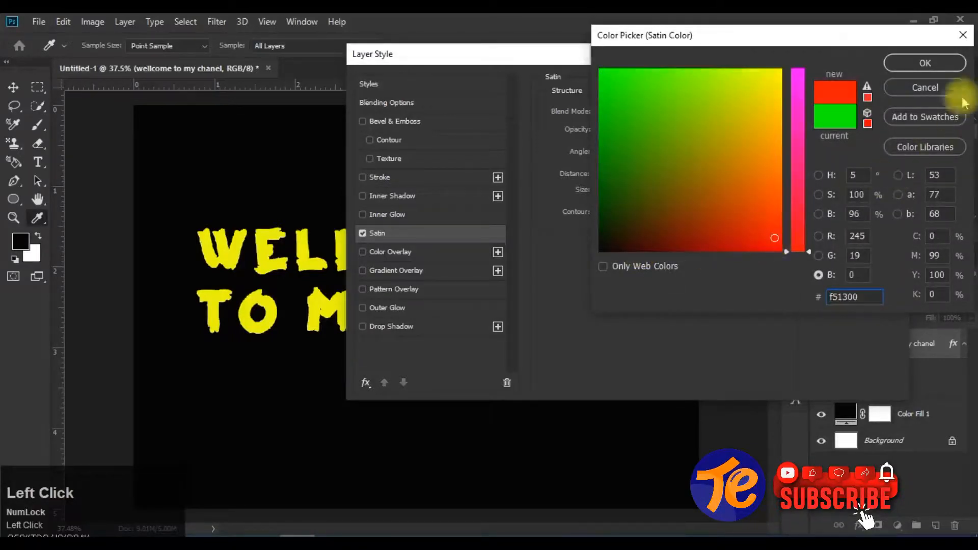
left_click(942, 65)
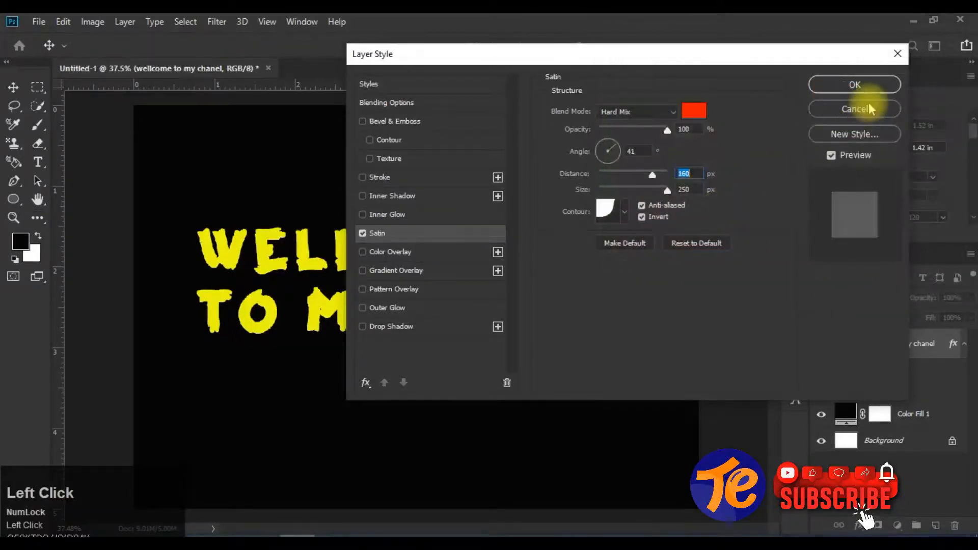
Try the red Satin in Normal blend mode with the straight linear contour, and discard the Satin effect.
left_click(654, 111)
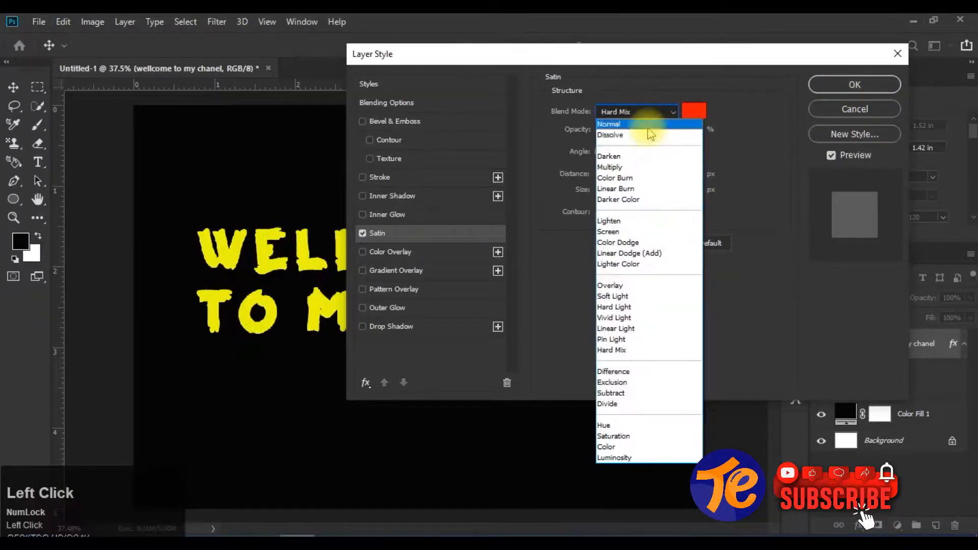
left_click(655, 132)
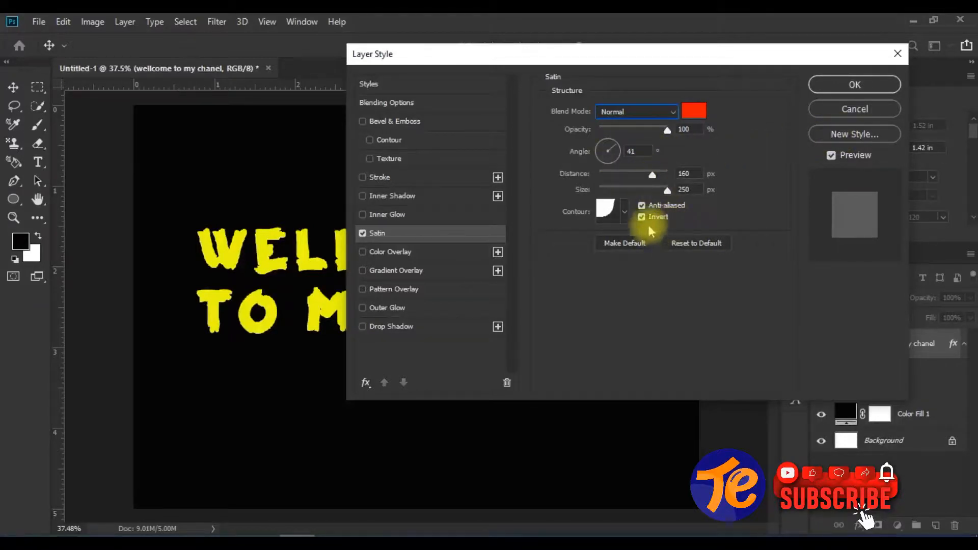
left_click(625, 212)
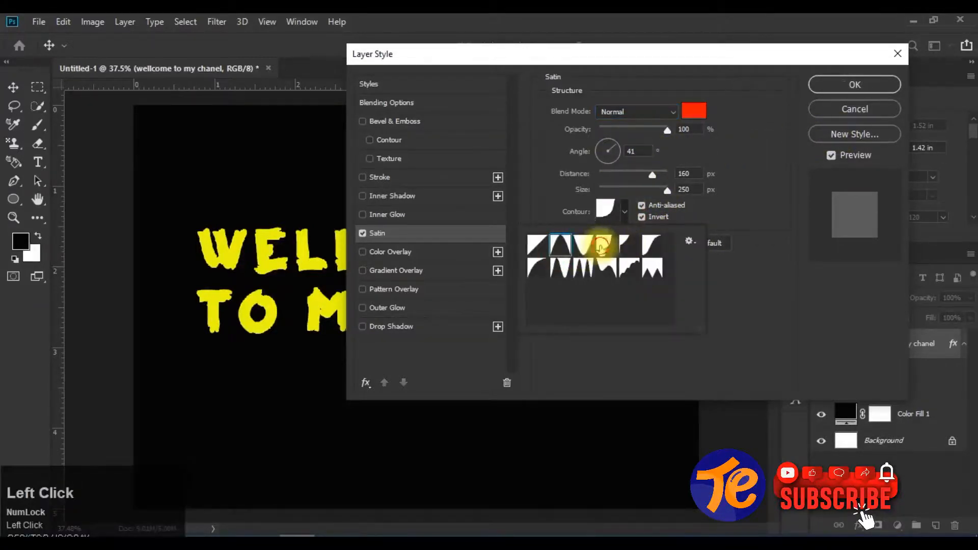
left_click(539, 245)
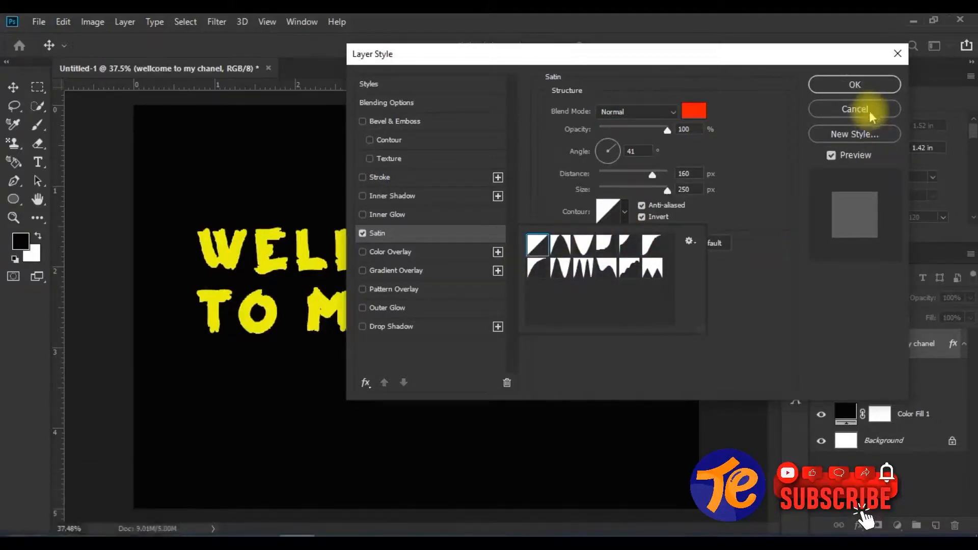
left_click(853, 109)
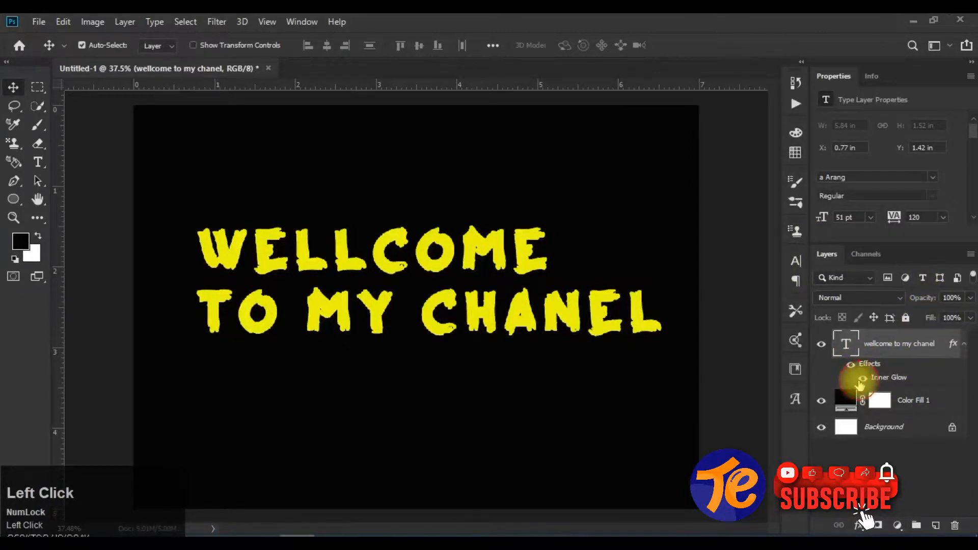
Show the text's Inner Glow again and add a Satin effect in Normal blend mode.
left_click(861, 379)
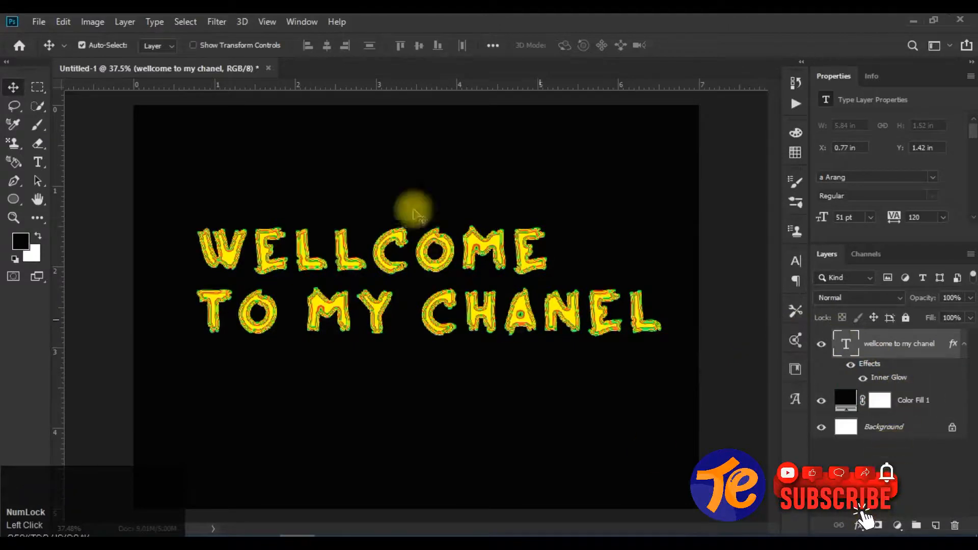
left_click(125, 22)
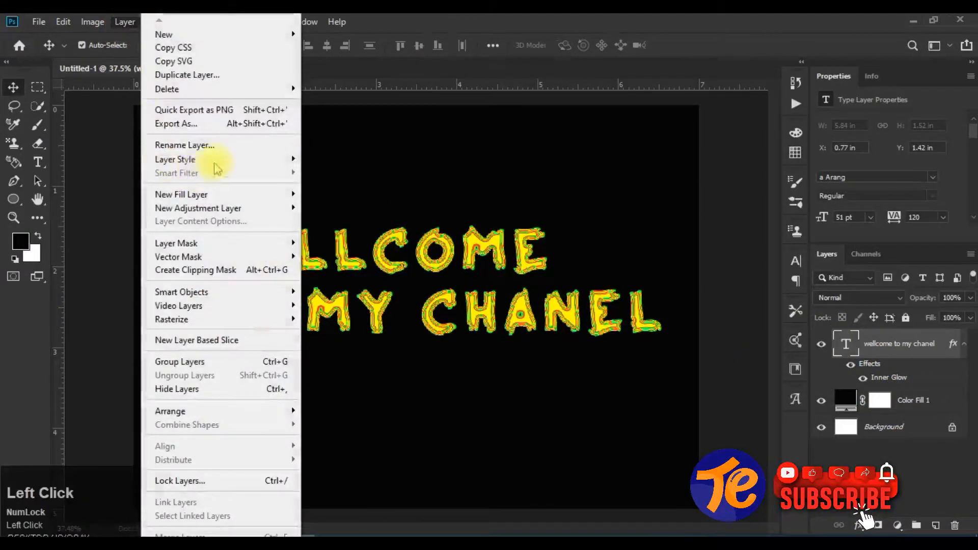
mouse_move(217, 162)
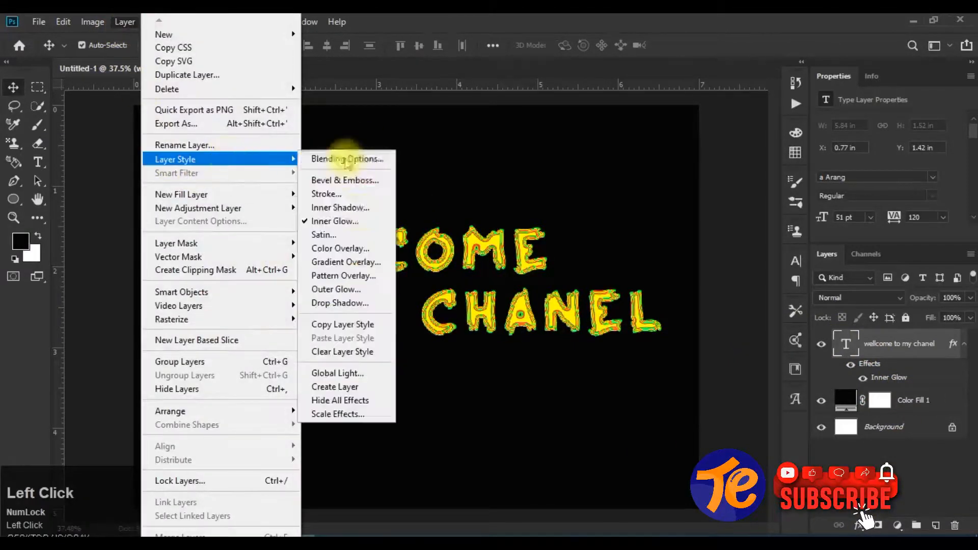
left_click(360, 240)
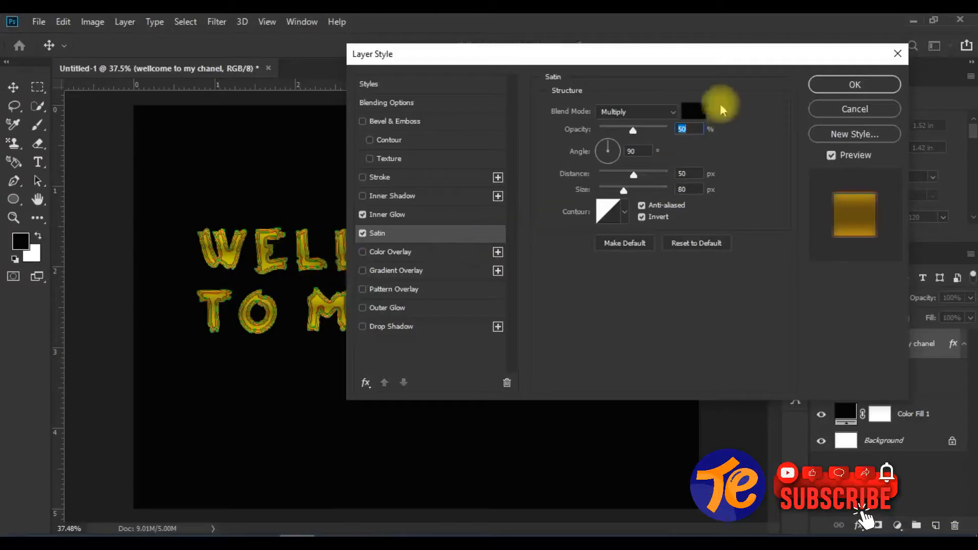
left_click(671, 112)
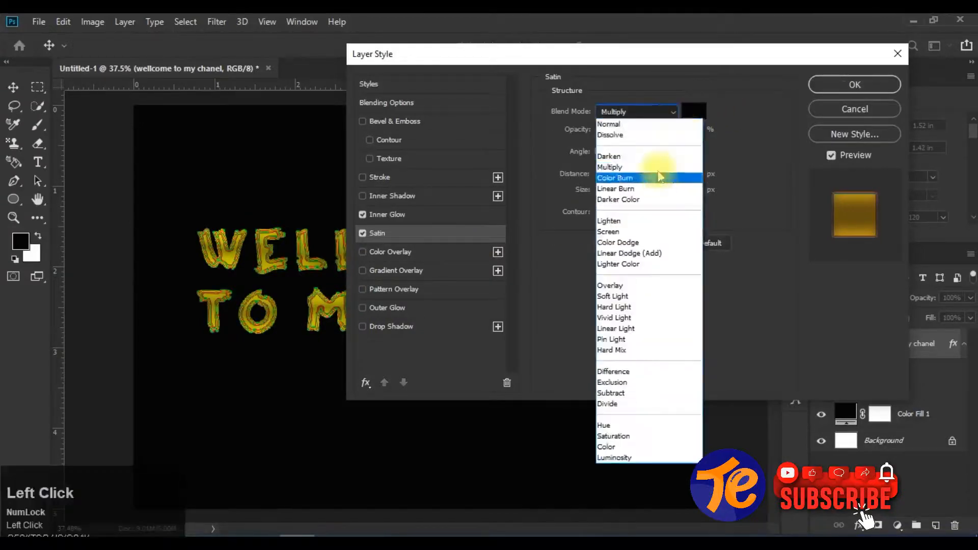
left_click(659, 124)
Set the Satin colour to bright green 15f500.
left_click(688, 120)
left_click(651, 91)
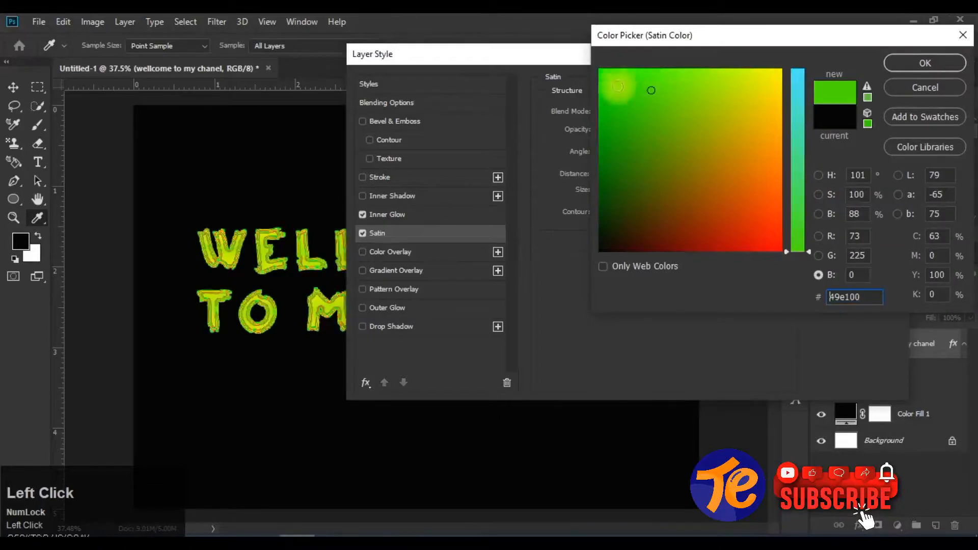
left_click(614, 76)
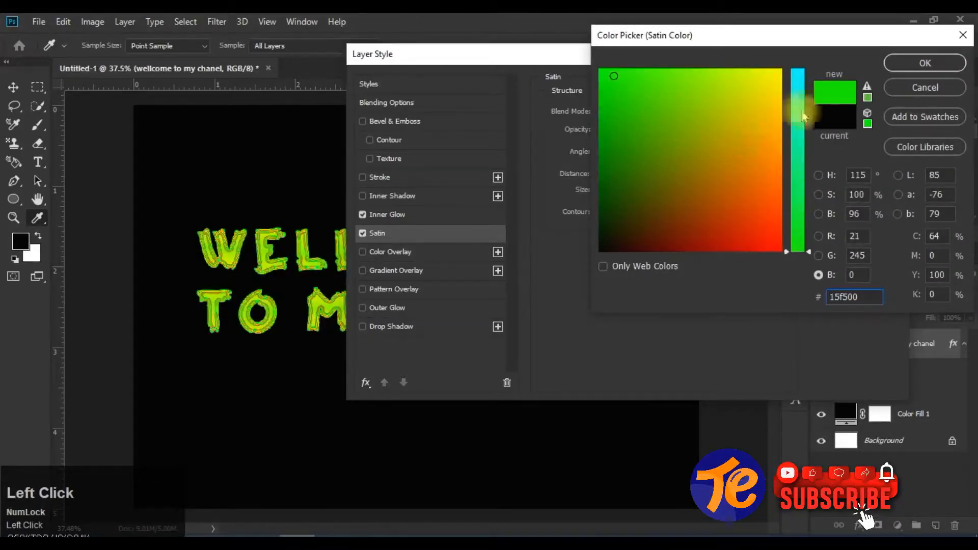
left_click(924, 62)
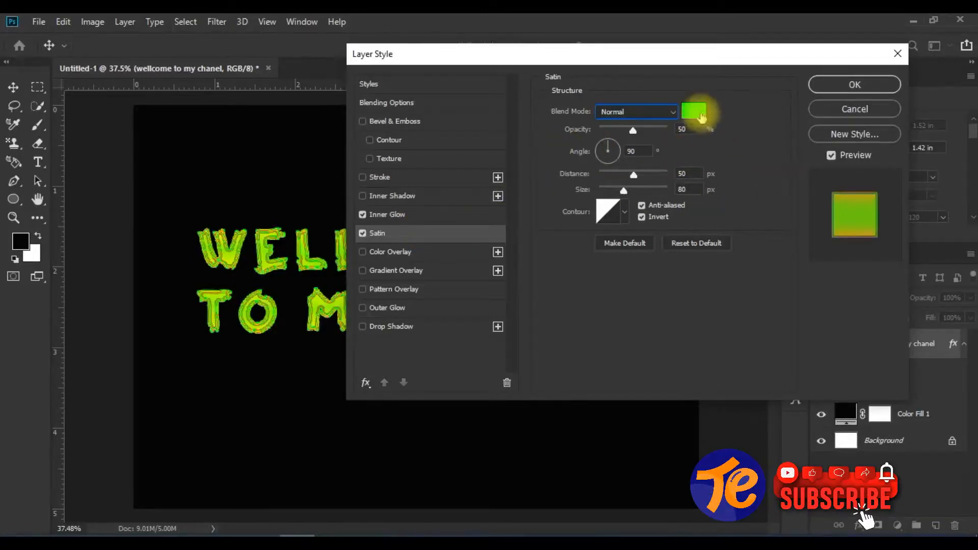
Set the Satin opacity to 77%, angle to 25°, distance to 216 px and size to 0 px.
left_click_drag(634, 130, 647, 175)
left_click_drag(612, 176, 586, 192)
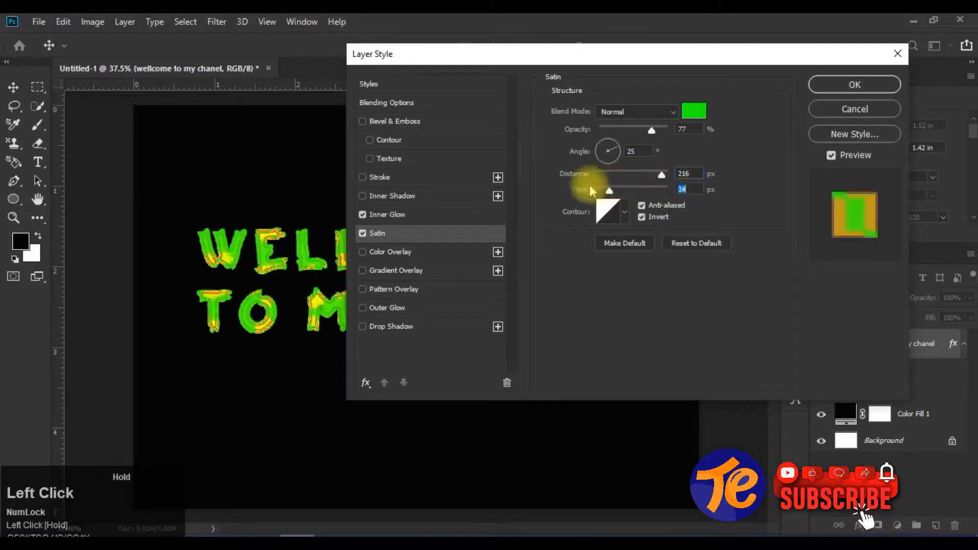
Try several Satin contours, choose the half-round curve, and set the size to 57 px.
left_click(625, 212)
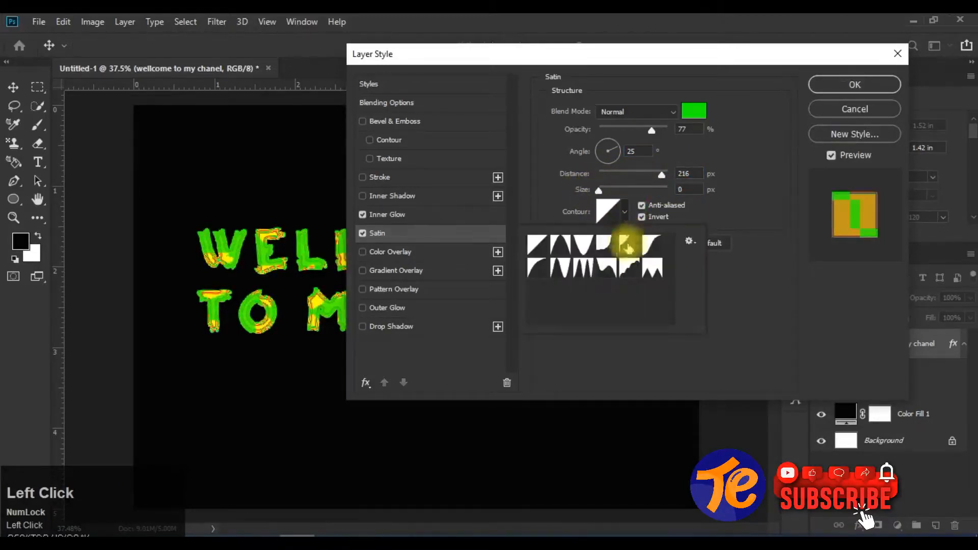
left_click(581, 248)
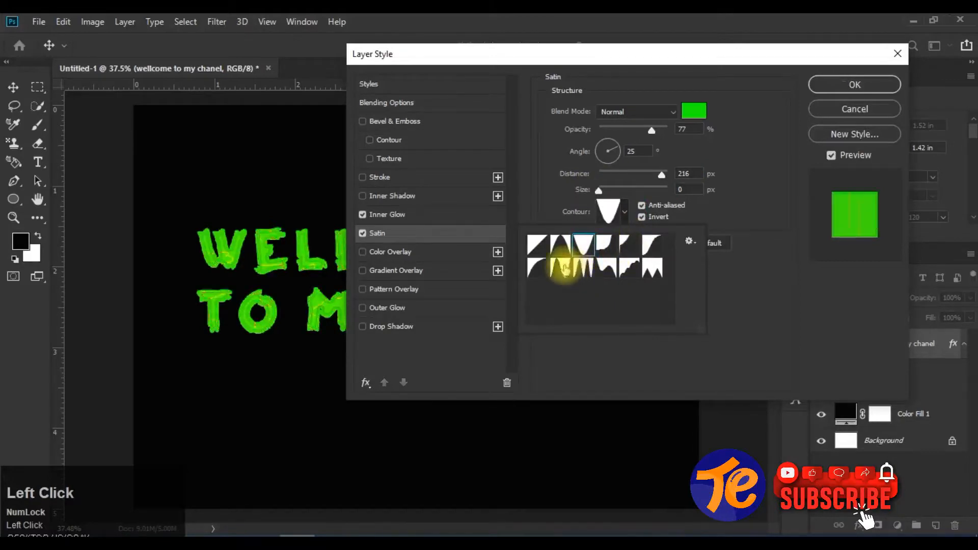
left_click(585, 267)
left_click(651, 267)
left_click(539, 275)
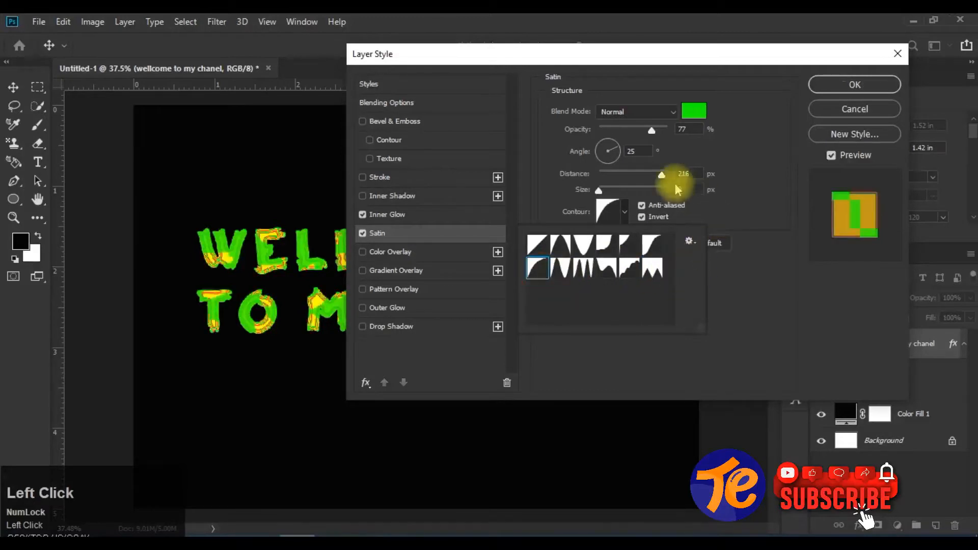
left_click(599, 191)
left_click_drag(611, 192, 667, 232)
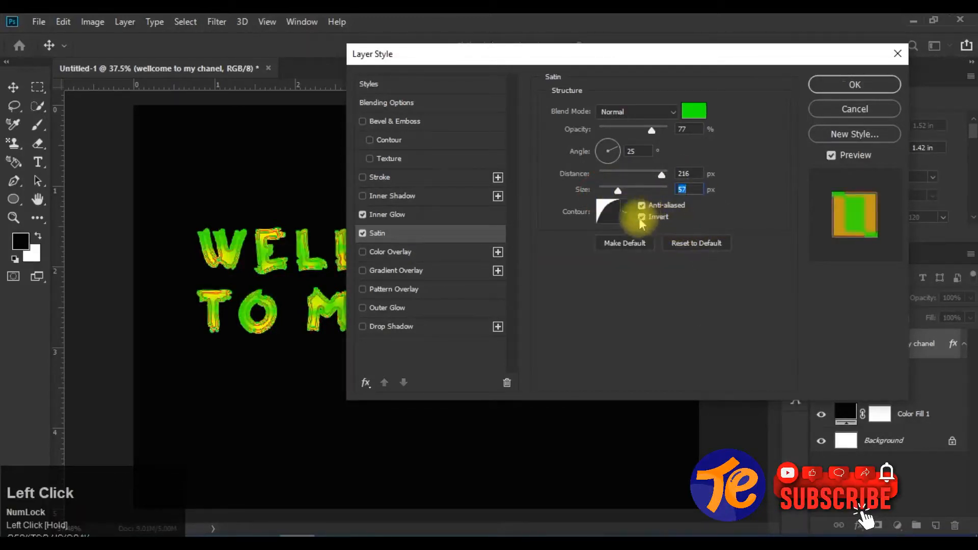
Compare the Satin with Invert and Anti-aliased on and off, leave only Anti-aliased enabled, and apply the effect.
left_click(641, 218)
left_click(641, 218)
left_click(640, 218)
left_click(640, 218)
left_click(642, 208)
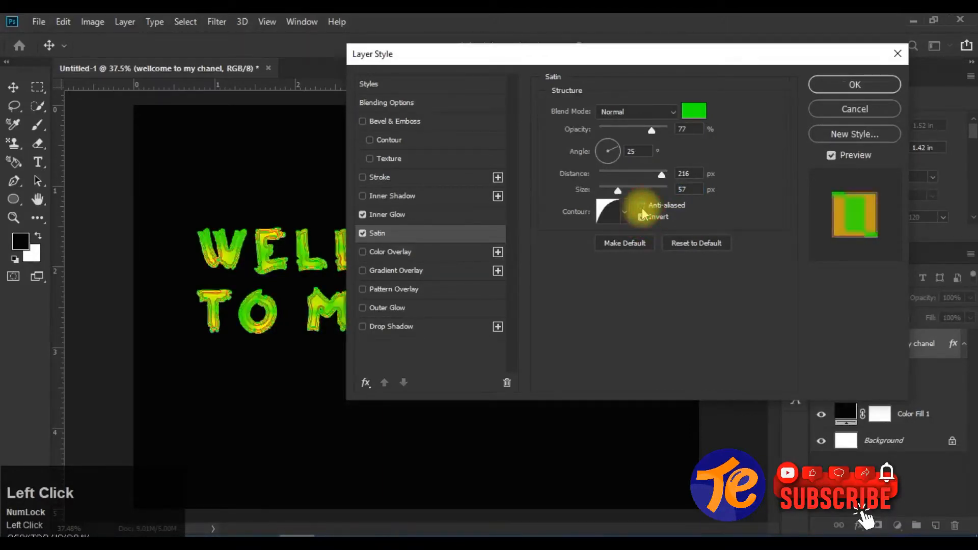
left_click(642, 219)
left_click(643, 219)
left_click(642, 219)
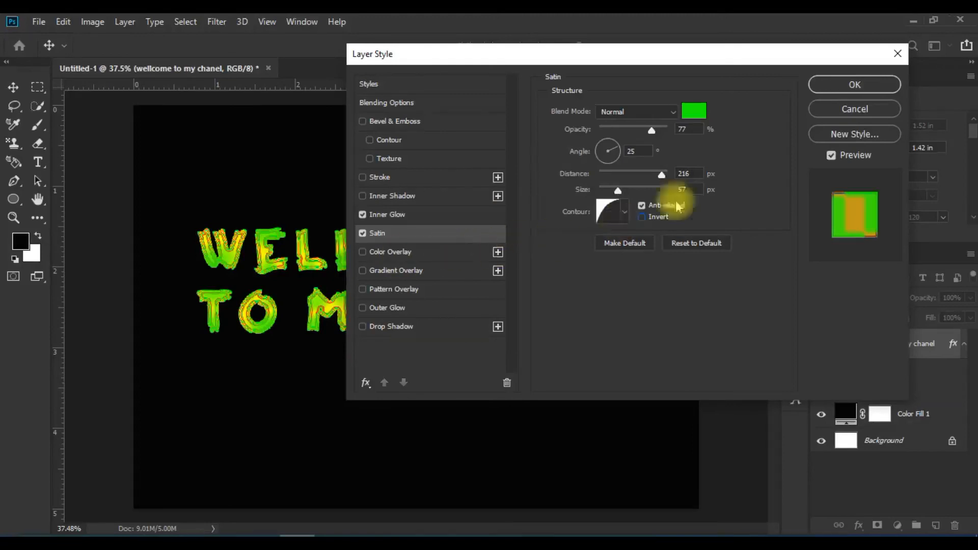
left_click(866, 90)
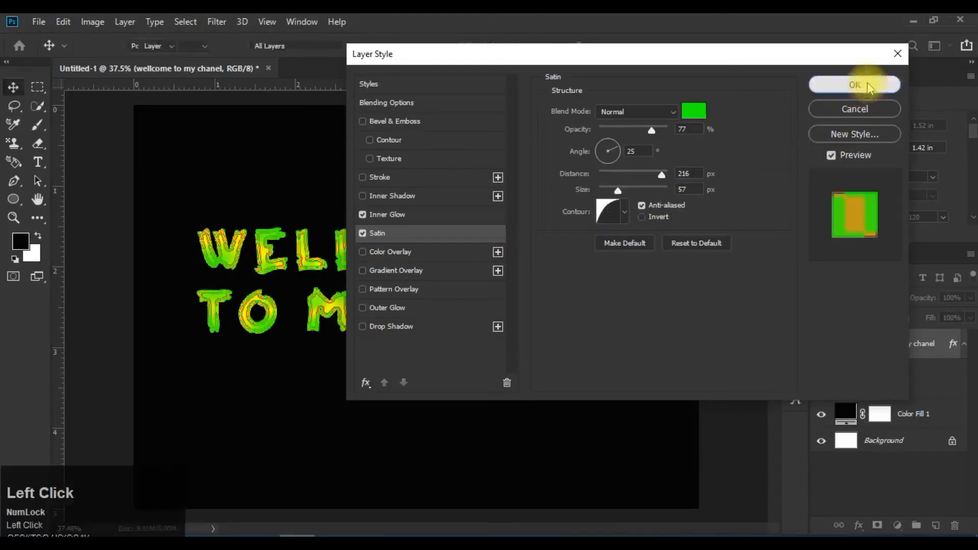